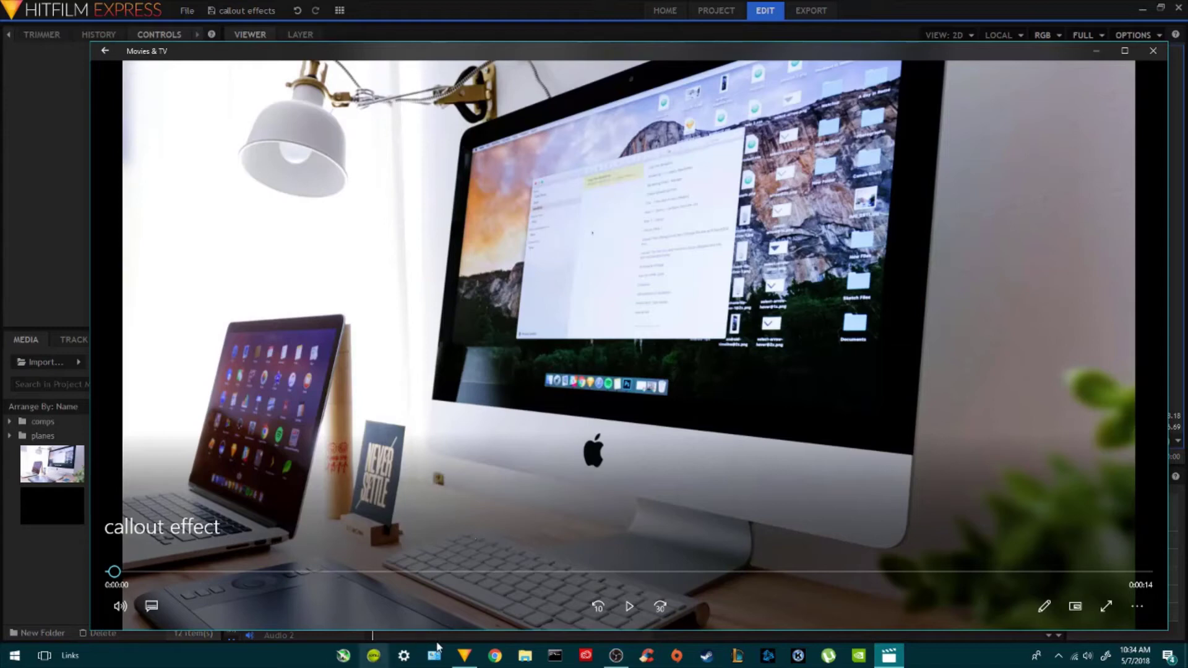
# - Play the callout effect preview video and look over the layers in Composite Shot 1
pyautogui.click(626, 609)
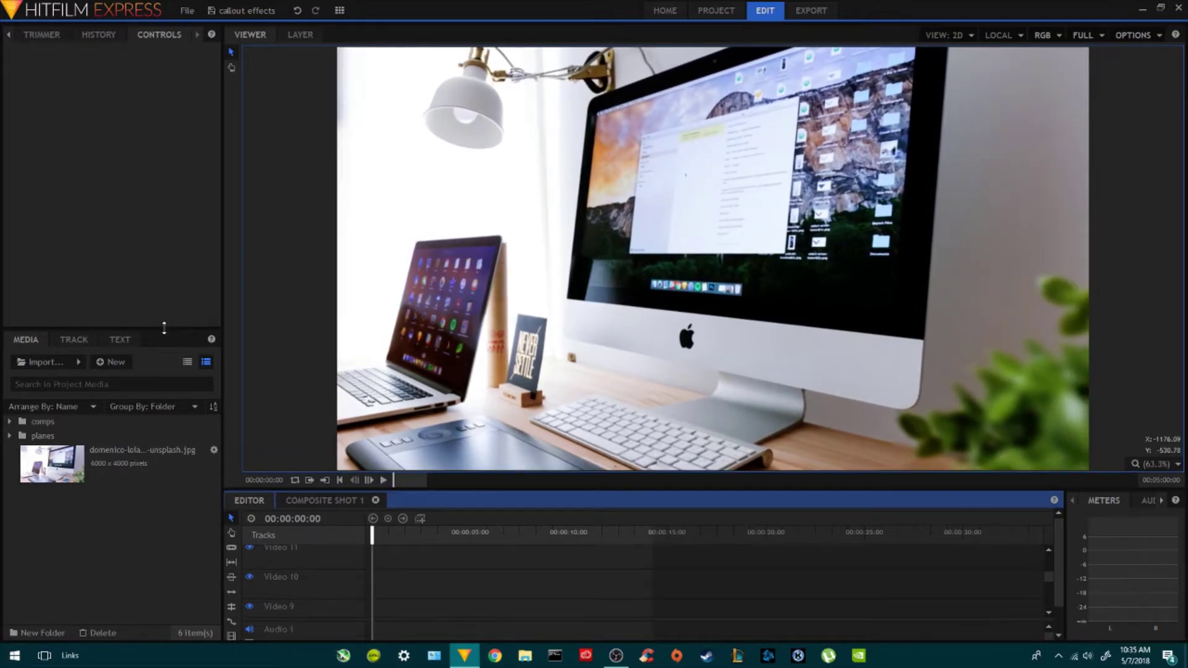
pyautogui.moveTo(164, 328); pyautogui.dragTo(128, 398)
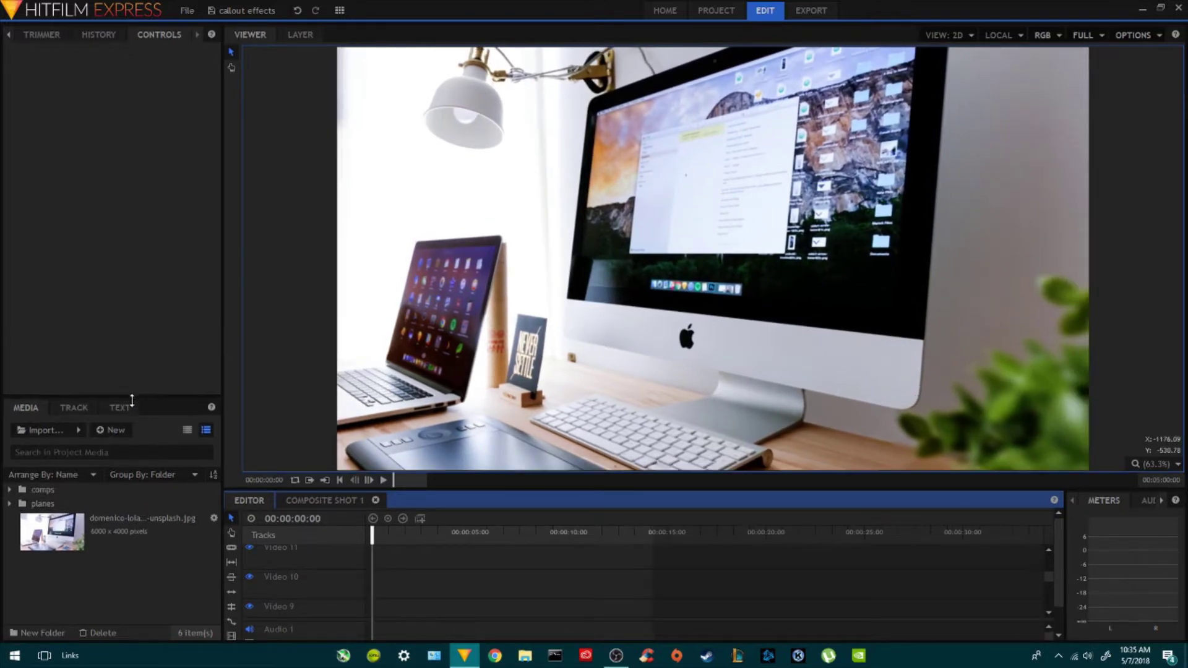
pyautogui.click(308, 501)
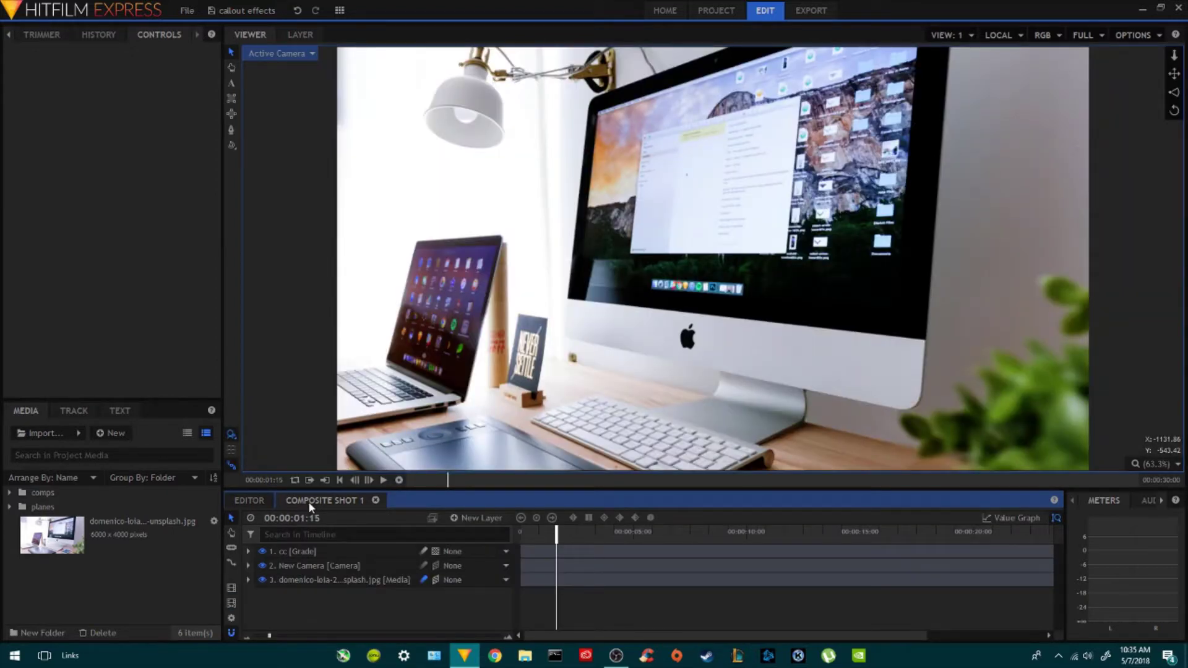
pyautogui.click(255, 501)
# - Create a composite shot named circle with the 1080p Full HD @ 24 fps template and a 30-second duration
pyautogui.click(121, 411)
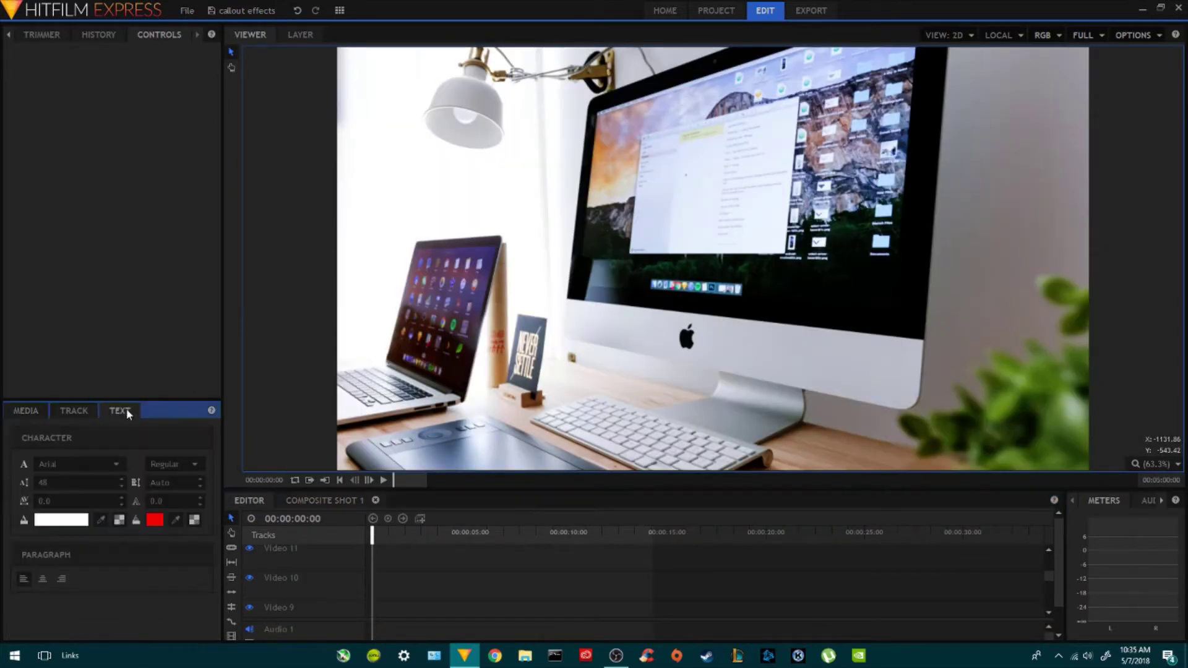
pyautogui.click(30, 411)
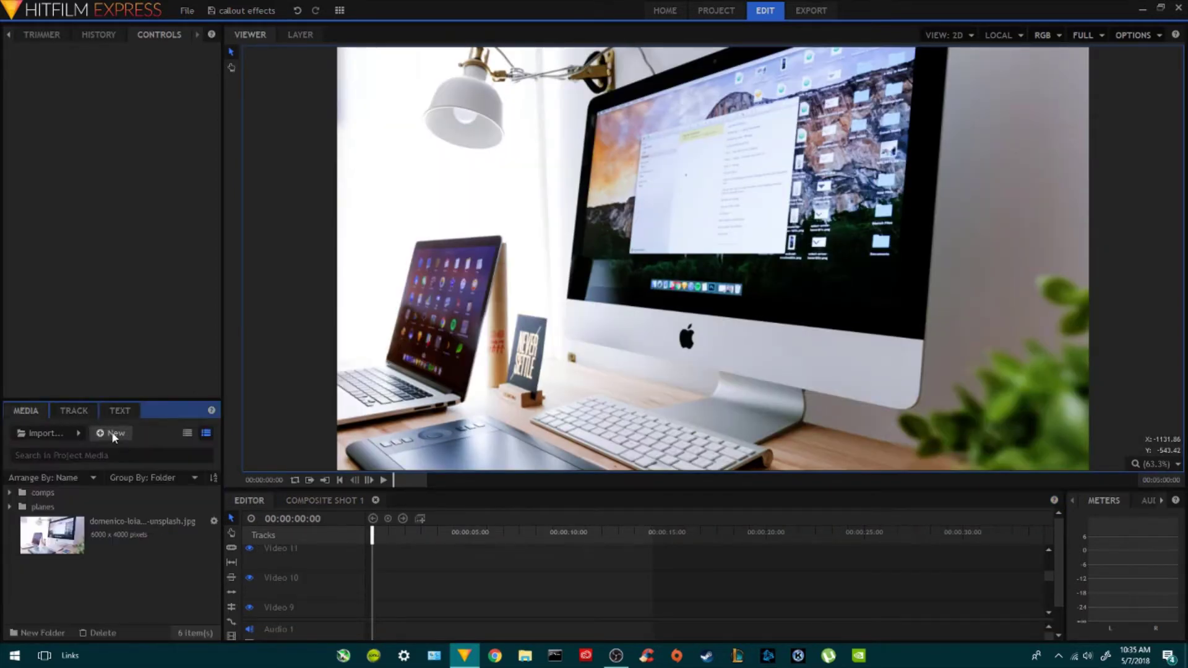
pyautogui.click(112, 433)
pyautogui.click(133, 449)
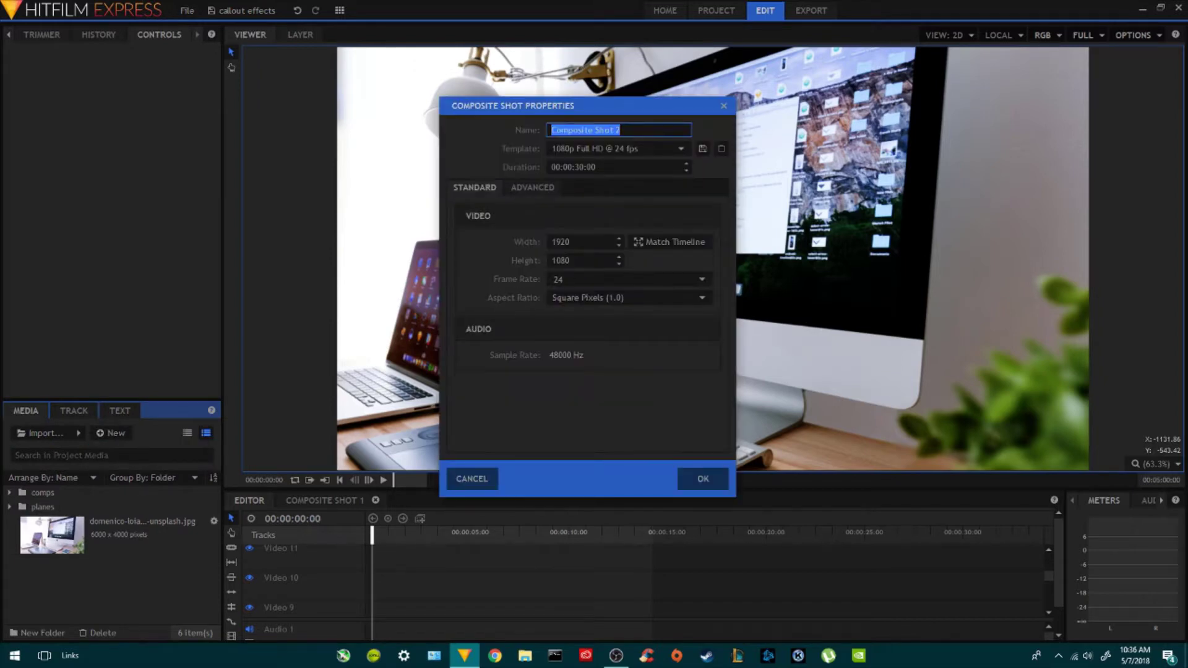
pyautogui.write('circle')
pyautogui.press('Return')
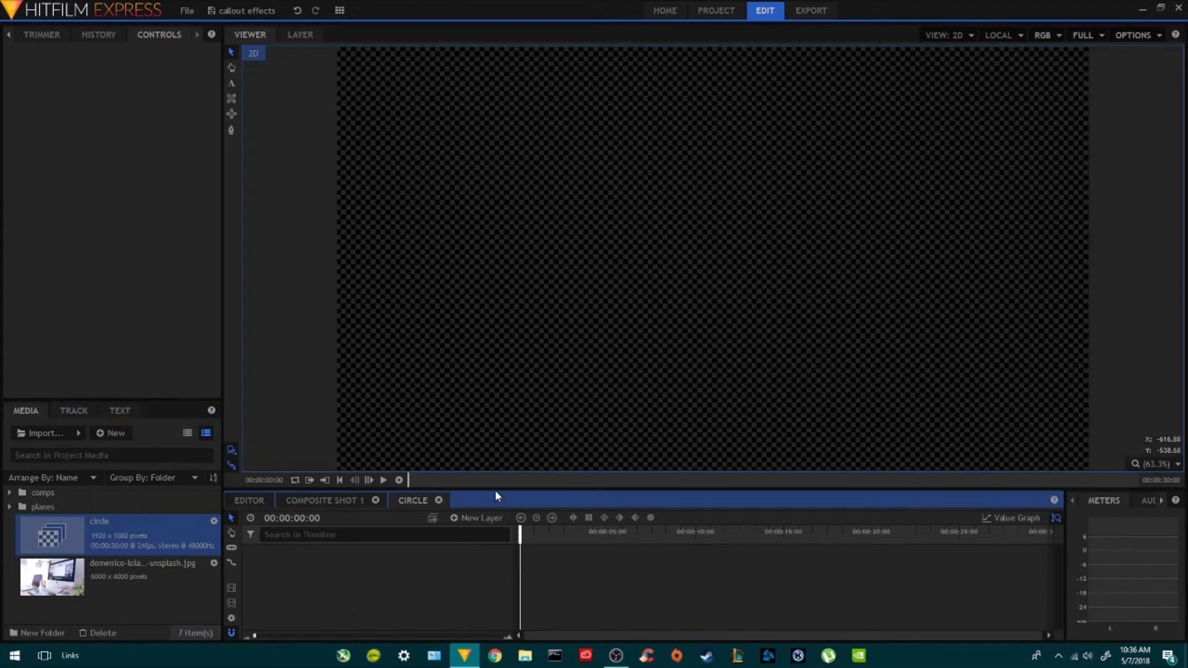
# - Add a white 1920 × 1080 plane named circle to the circle composite shot
pyautogui.moveTo(495, 490); pyautogui.dragTo(525, 342)
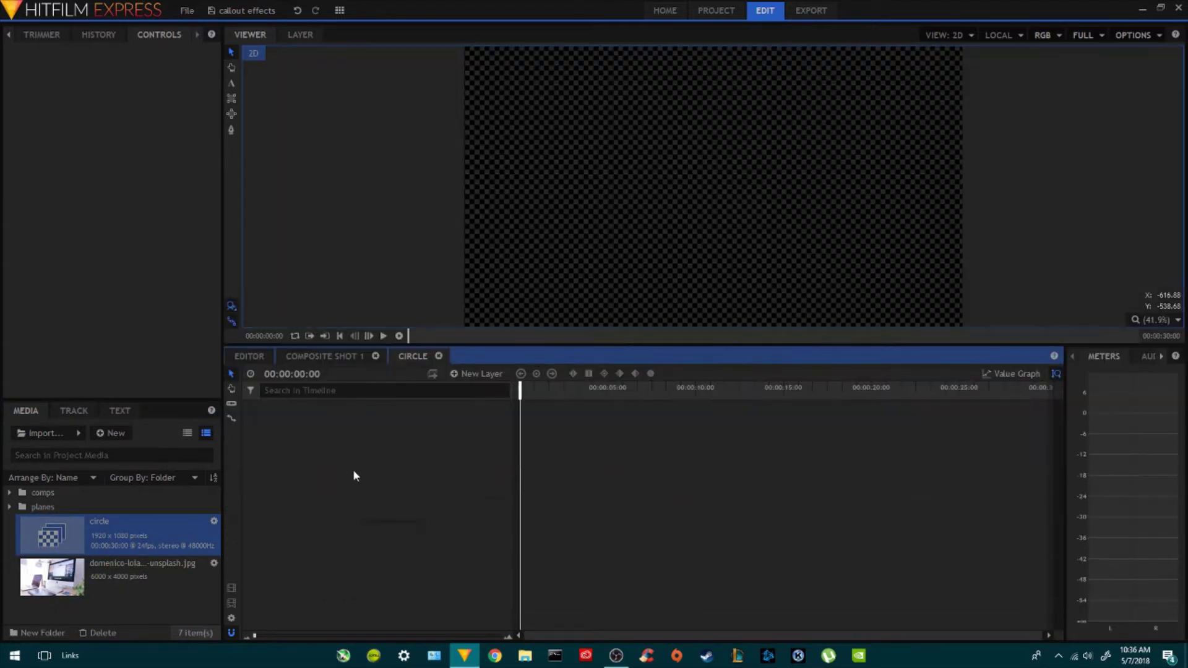
pyautogui.rightClick(354, 470)
pyautogui.moveTo(423, 480)
pyautogui.click(460, 478)
pyautogui.write('circle')
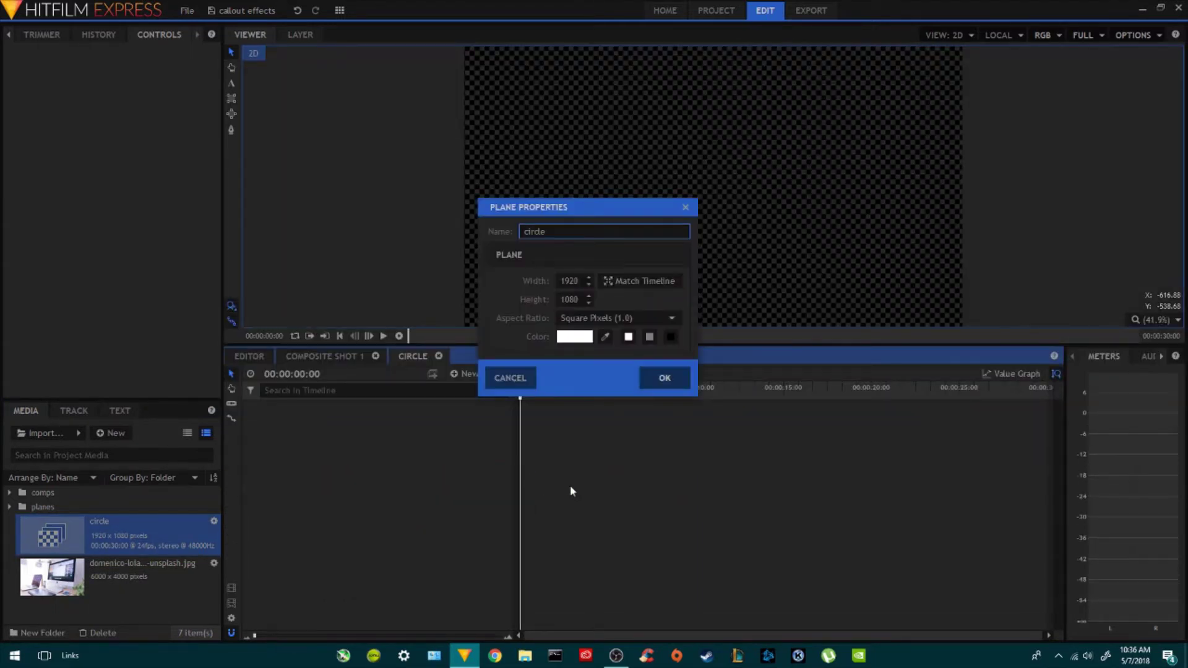
pyautogui.press('Return')
pyautogui.moveTo(597, 345); pyautogui.dragTo(511, 463)
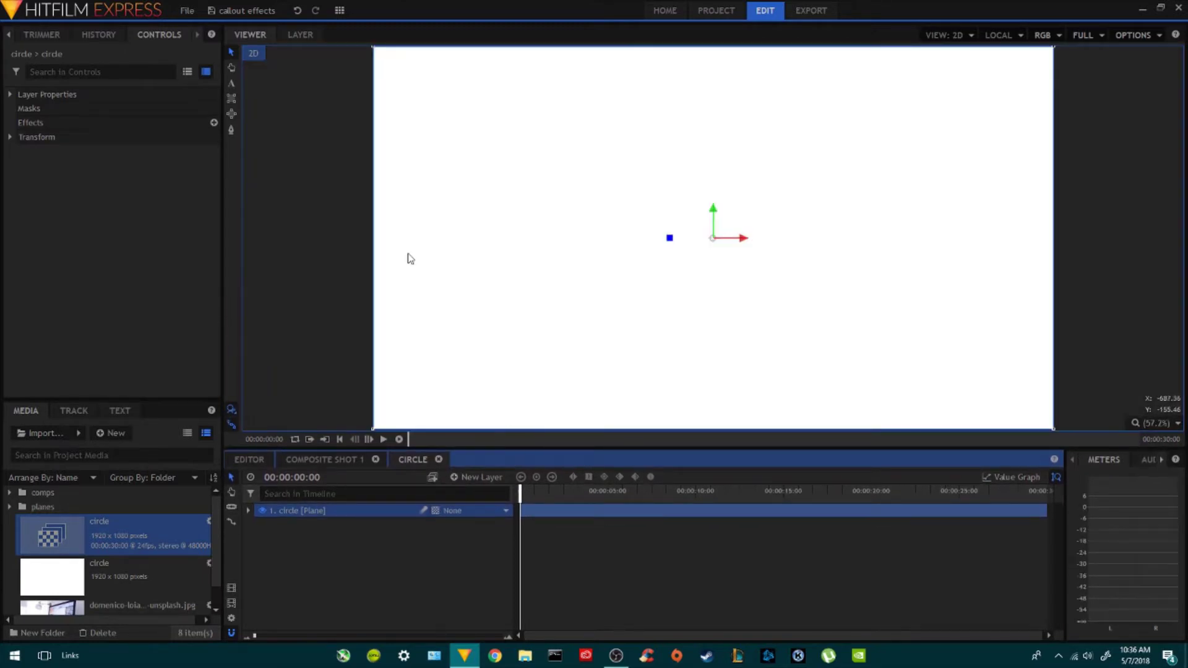
# - Draw a circular mask in the middle of the circle plane
pyautogui.click(231, 114)
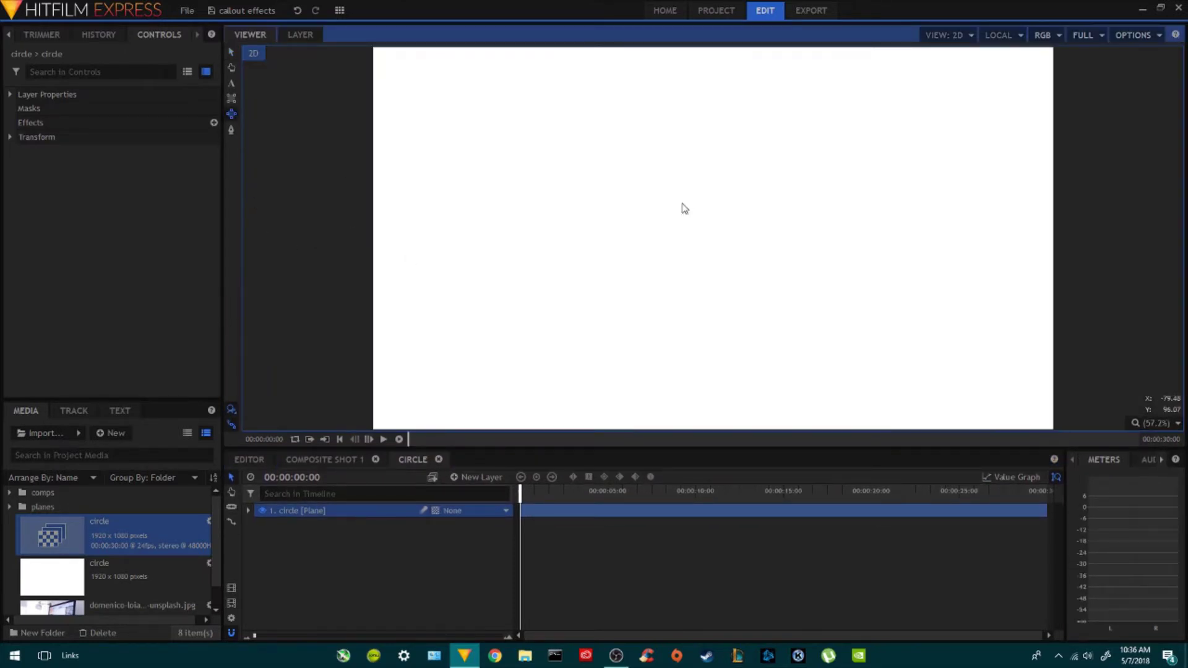
pyautogui.moveTo(658, 189)
pyautogui.mouseDown()
pyautogui.moveTo(746, 313)
pyautogui.moveTo(729, 305)
pyautogui.mouseUp()
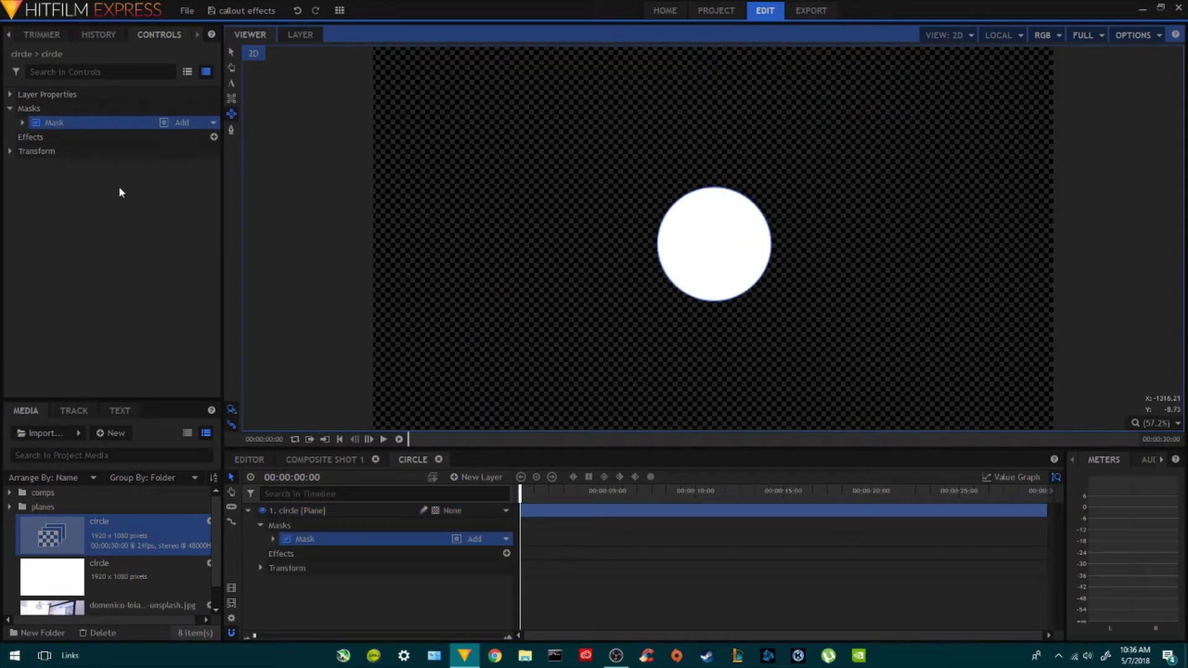
pyautogui.moveTo(460, 447); pyautogui.dragTo(461, 368)
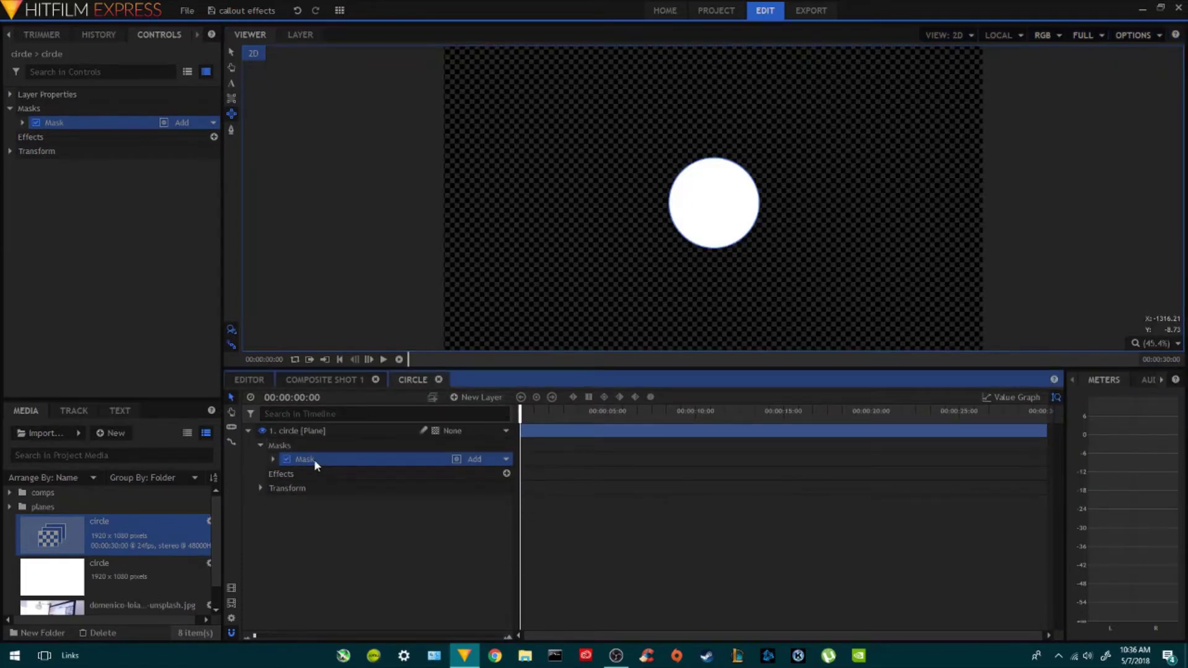
# - Duplicate the circular mask and set the copy's blend mode to Subtract
pyautogui.hotkey('ctrl', 'd')
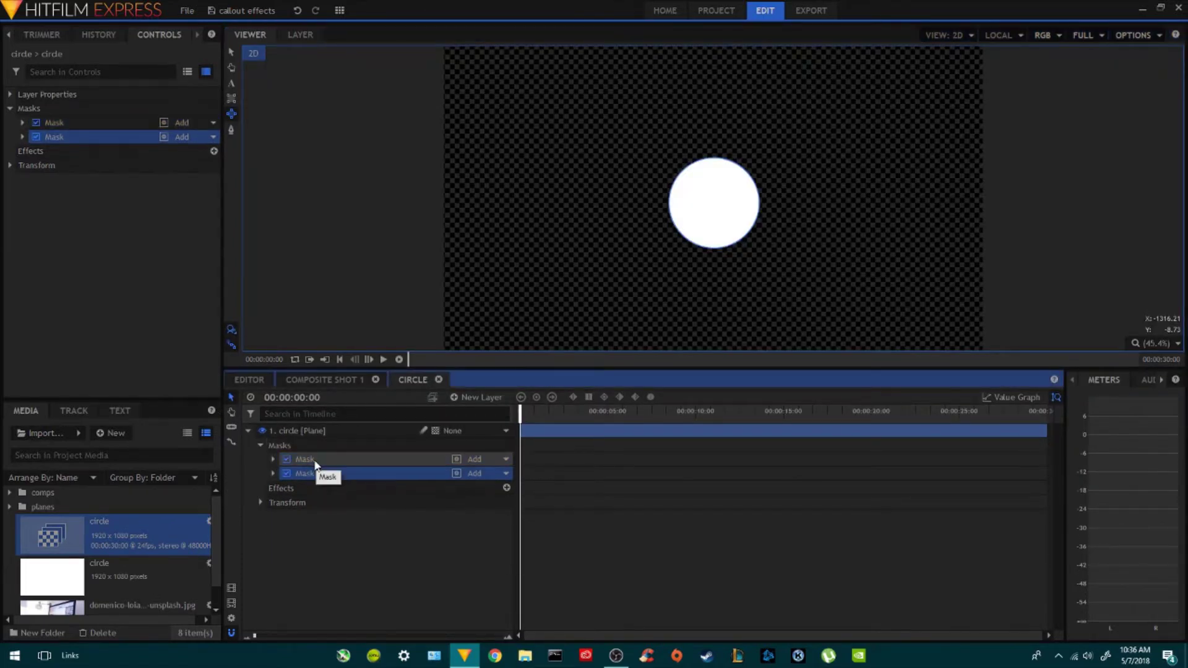
pyautogui.click(487, 475)
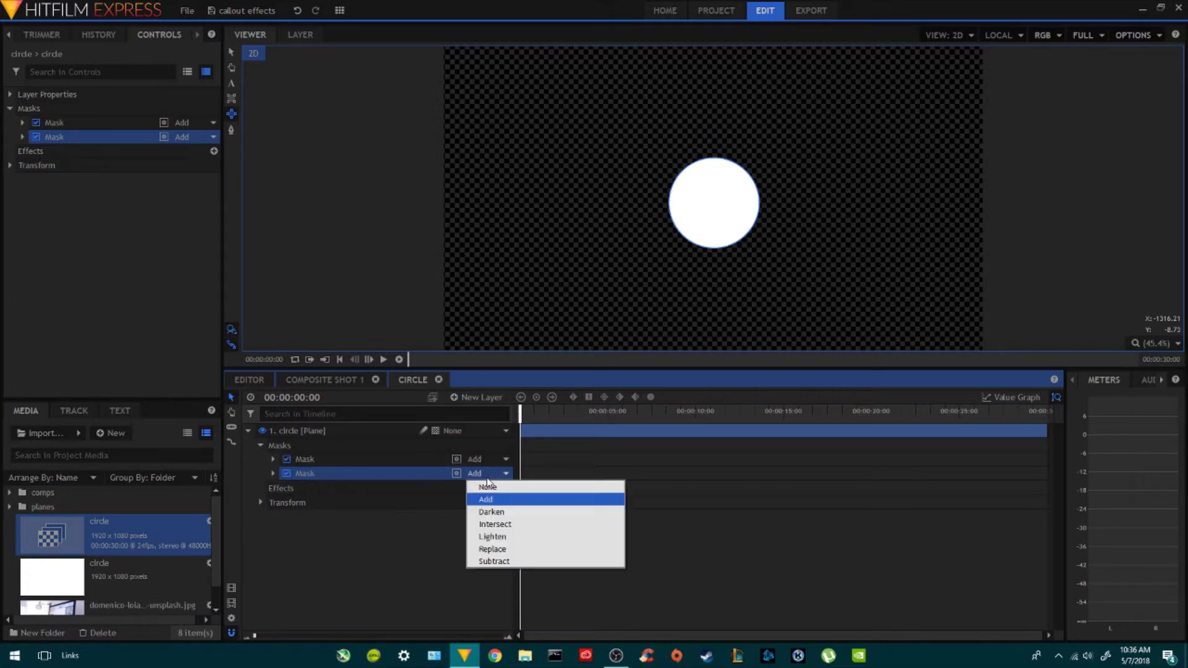
pyautogui.click(498, 560)
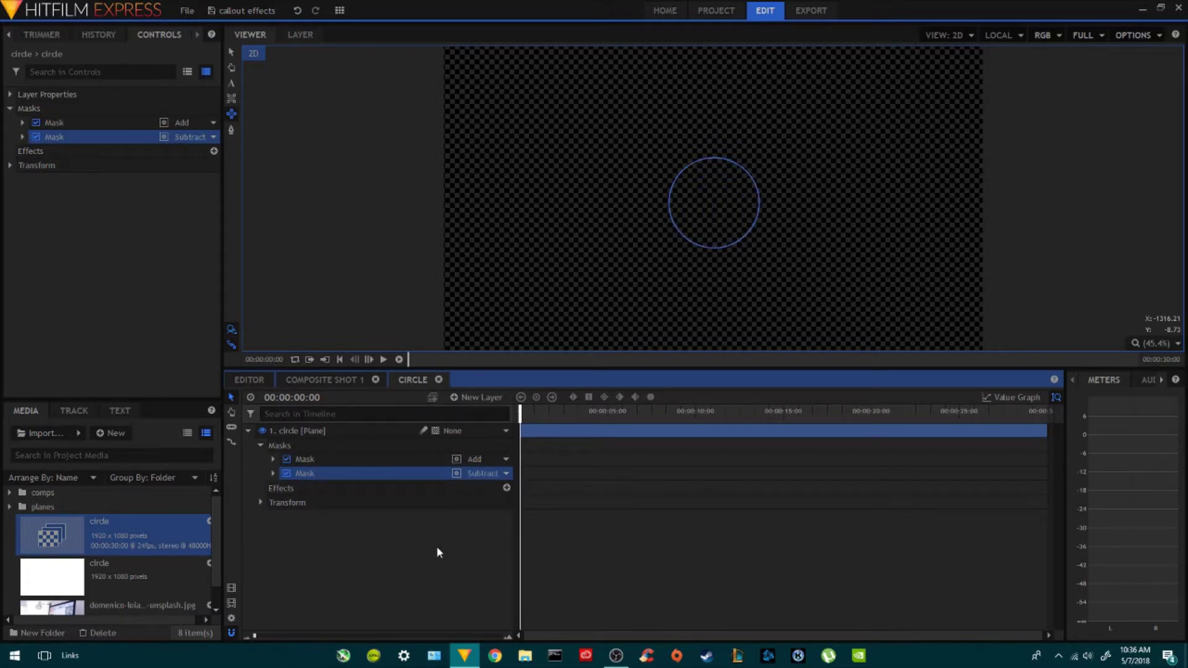
pyautogui.moveTo(531, 369)
pyautogui.mouseDown()
pyautogui.moveTo(533, 417)
pyautogui.moveTo(532, 390)
pyautogui.mouseUp()
# - Enable keyframing of the Add mask's Expansion at the start of the timeline, with a value of 0 px
pyautogui.click(272, 481)
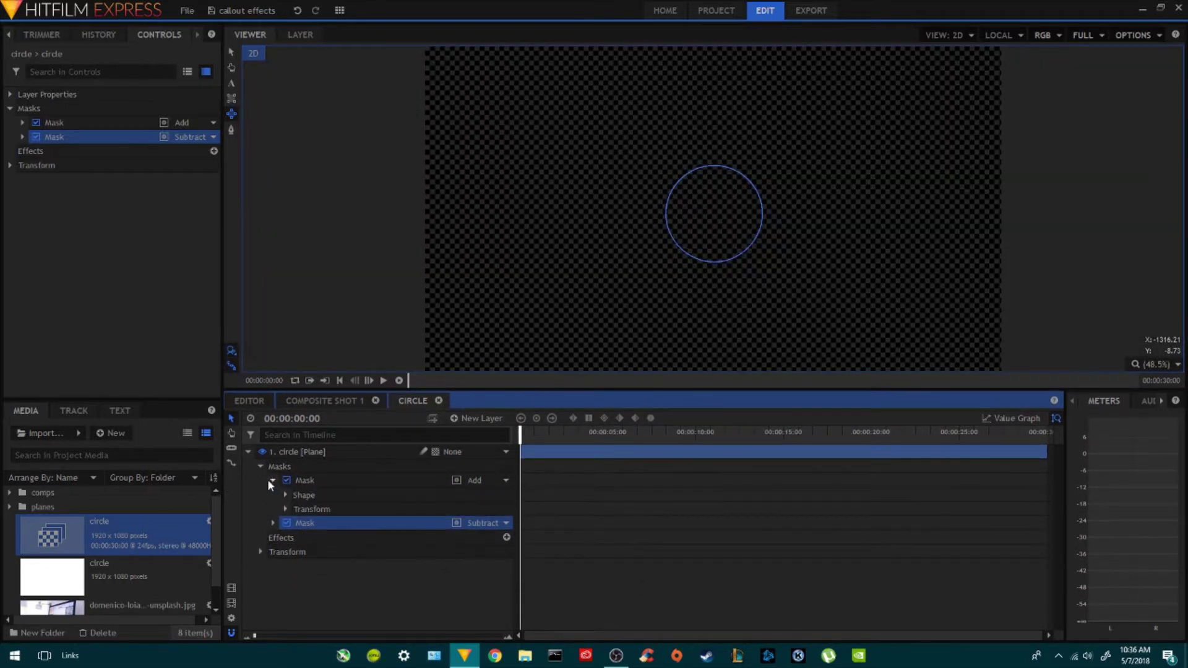
pyautogui.click(336, 482)
pyautogui.click(288, 495)
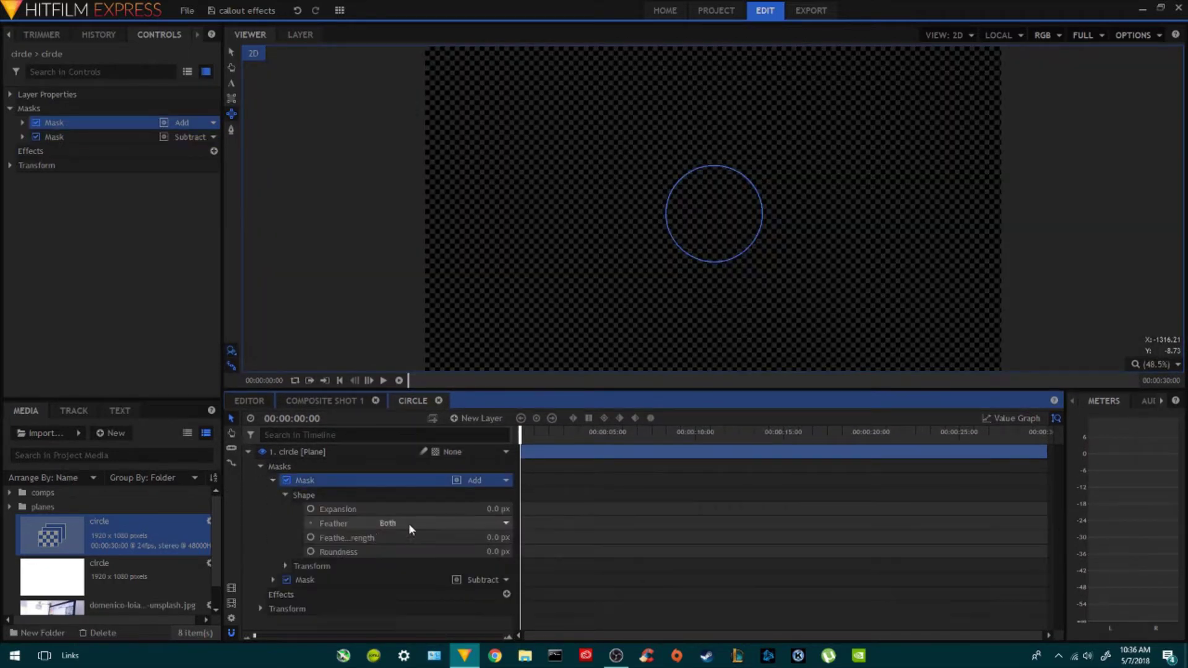
pyautogui.click(311, 510)
# - Set the Add mask's Expansion to 94 px at 00:00:00:16, make both keyframes smooth and play back the ring animation
pyautogui.click(346, 636)
pyautogui.moveTo(550, 434); pyautogui.dragTo(642, 458)
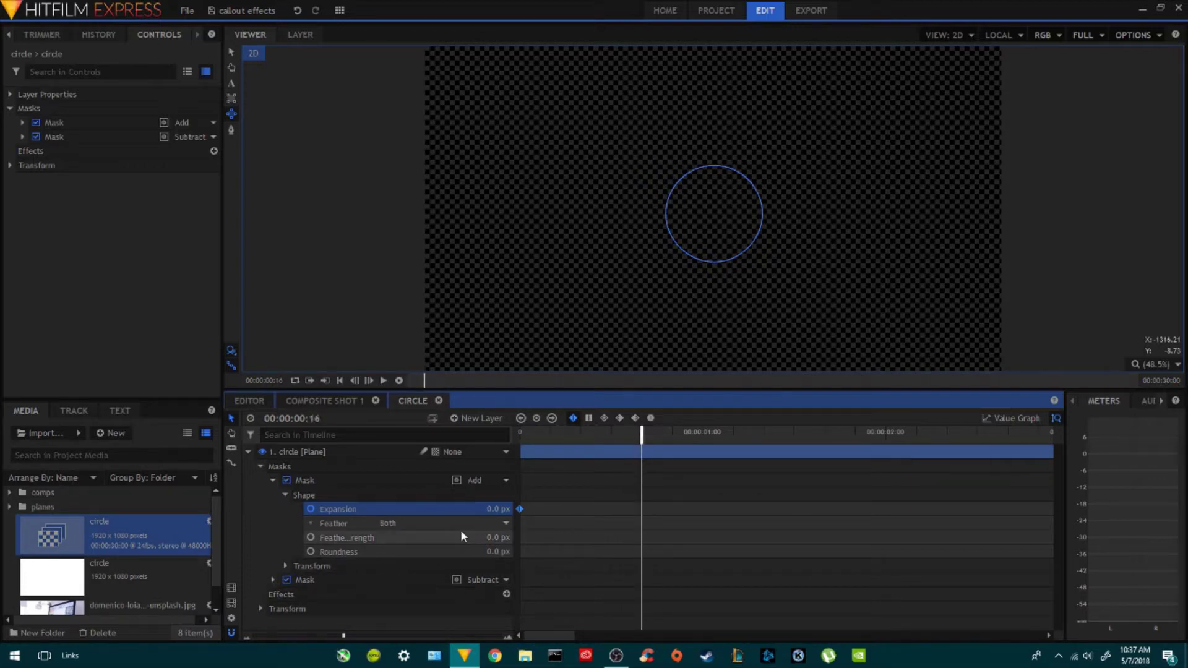
pyautogui.moveTo(498, 510)
pyautogui.mouseDown()
pyautogui.moveTo(557, 509)
pyautogui.moveTo(489, 511)
pyautogui.mouseUp()
pyautogui.moveTo(720, 480); pyautogui.dragTo(516, 539)
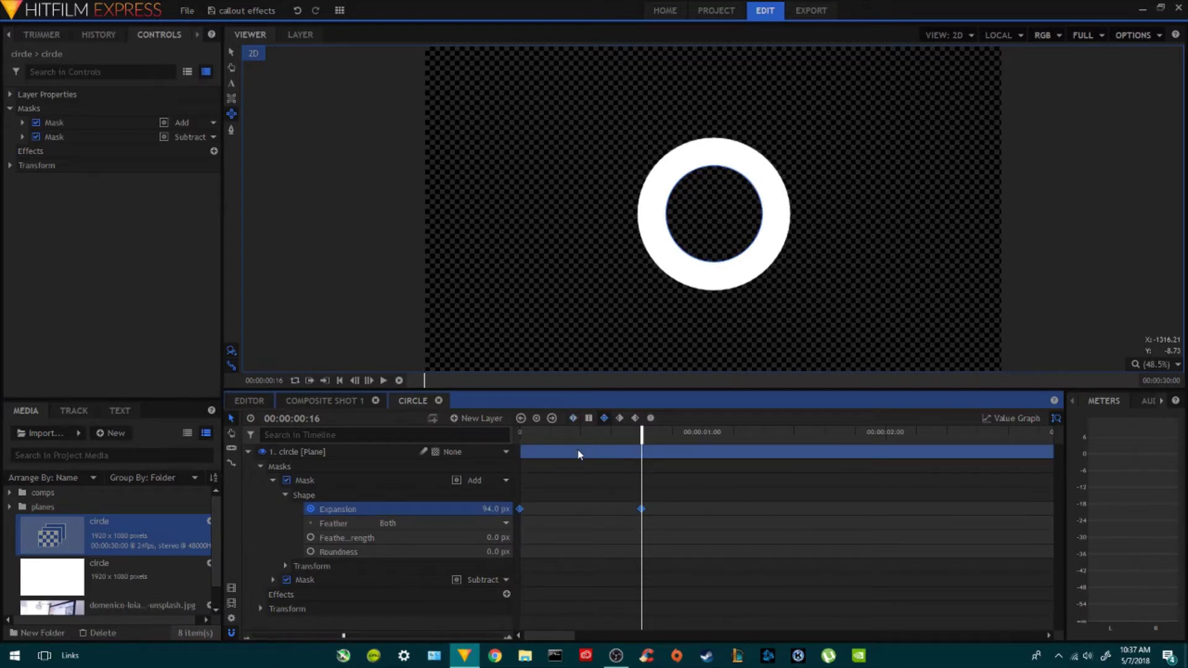
pyautogui.moveTo(564, 438); pyautogui.dragTo(487, 444)
pyautogui.press('space')
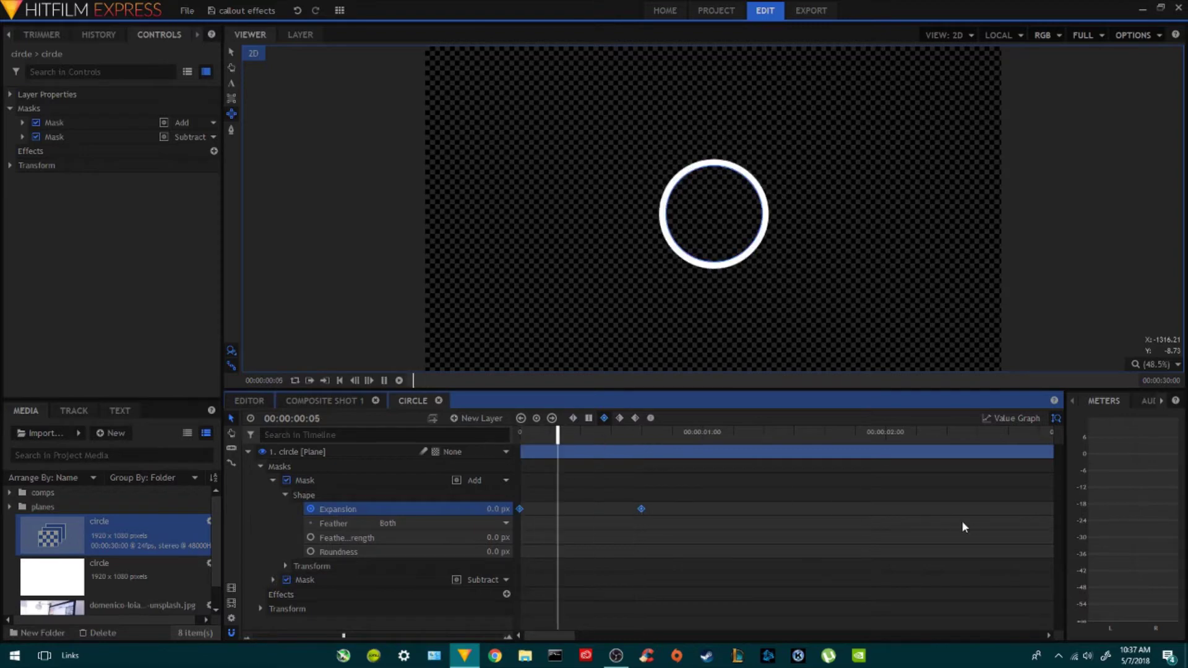
pyautogui.press('space')
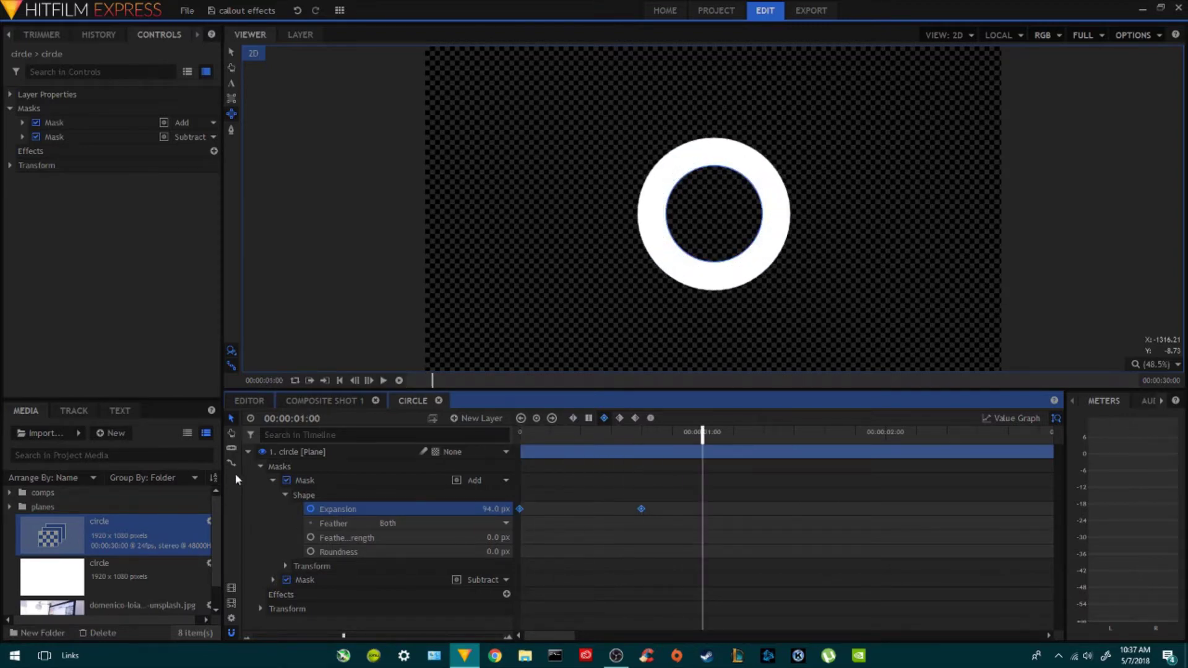
# - Draw a smaller circular mask inside the ring and centre it there
pyautogui.click(273, 480)
pyautogui.click(685, 180)
pyautogui.moveTo(693, 196); pyautogui.dragTo(731, 244)
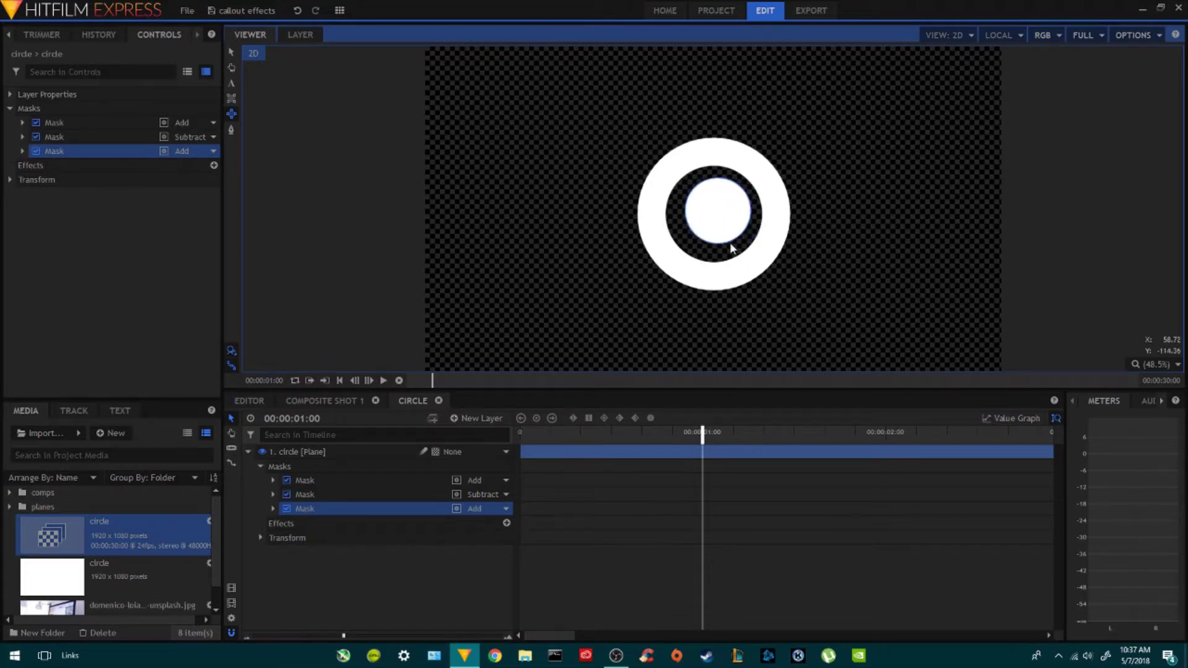
pyautogui.click(232, 53)
pyautogui.click(706, 217)
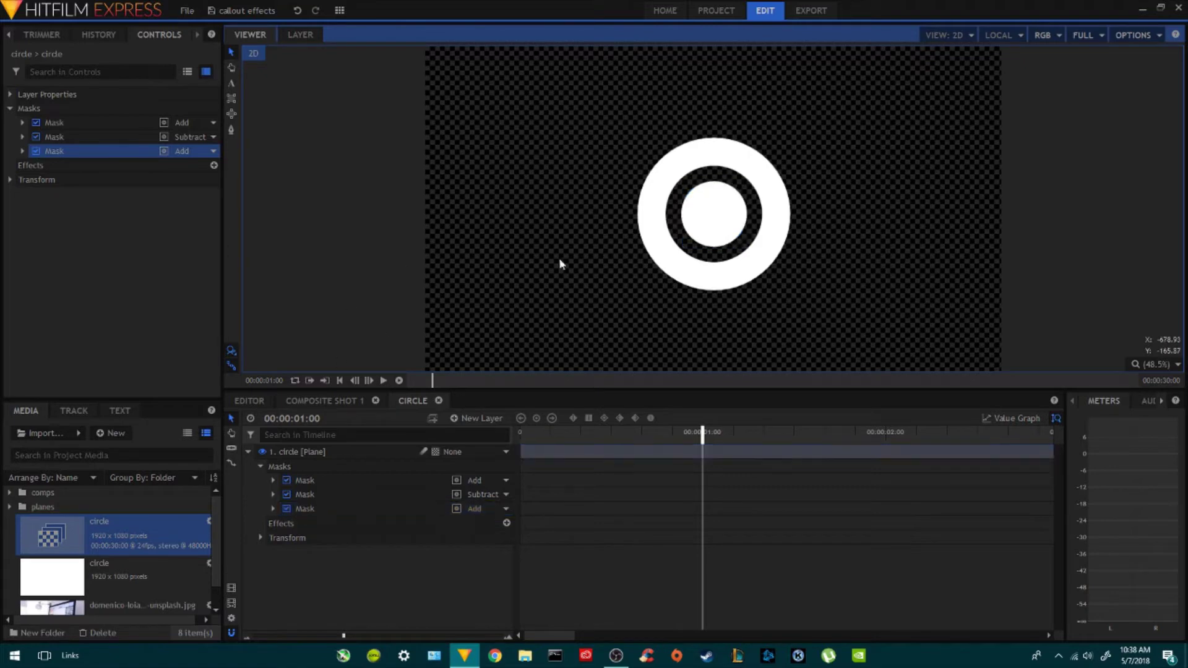
# - Rename the new inner mask as circle
pyautogui.click(318, 509)
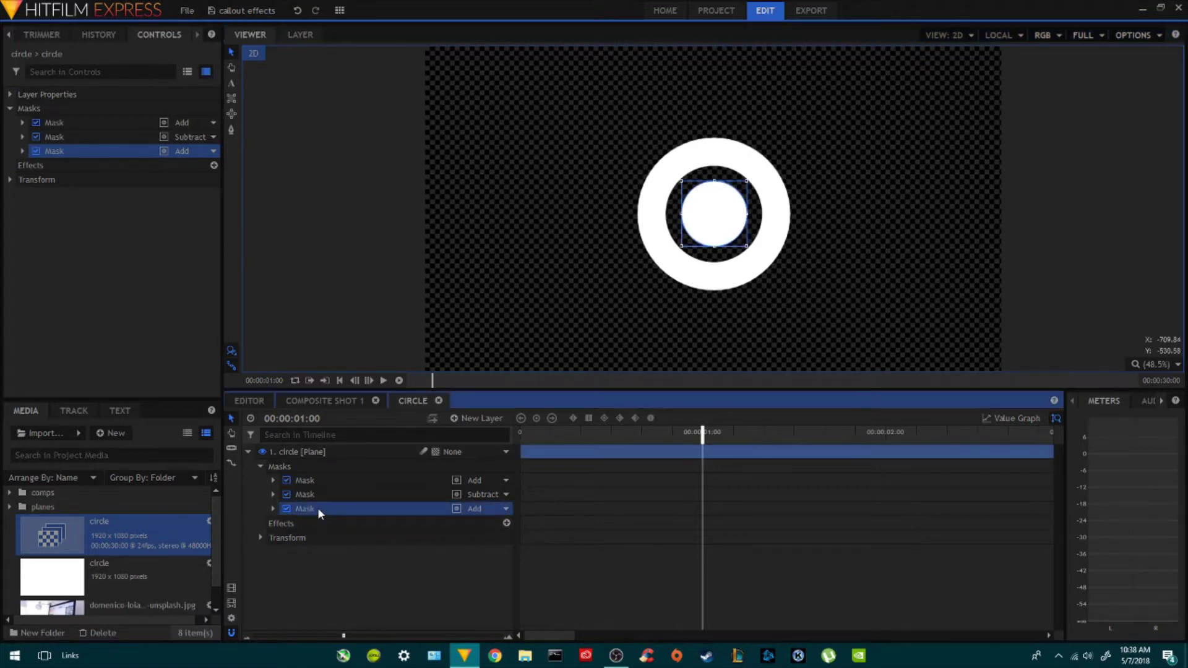
pyautogui.rightClick(318, 509)
pyautogui.click(346, 614)
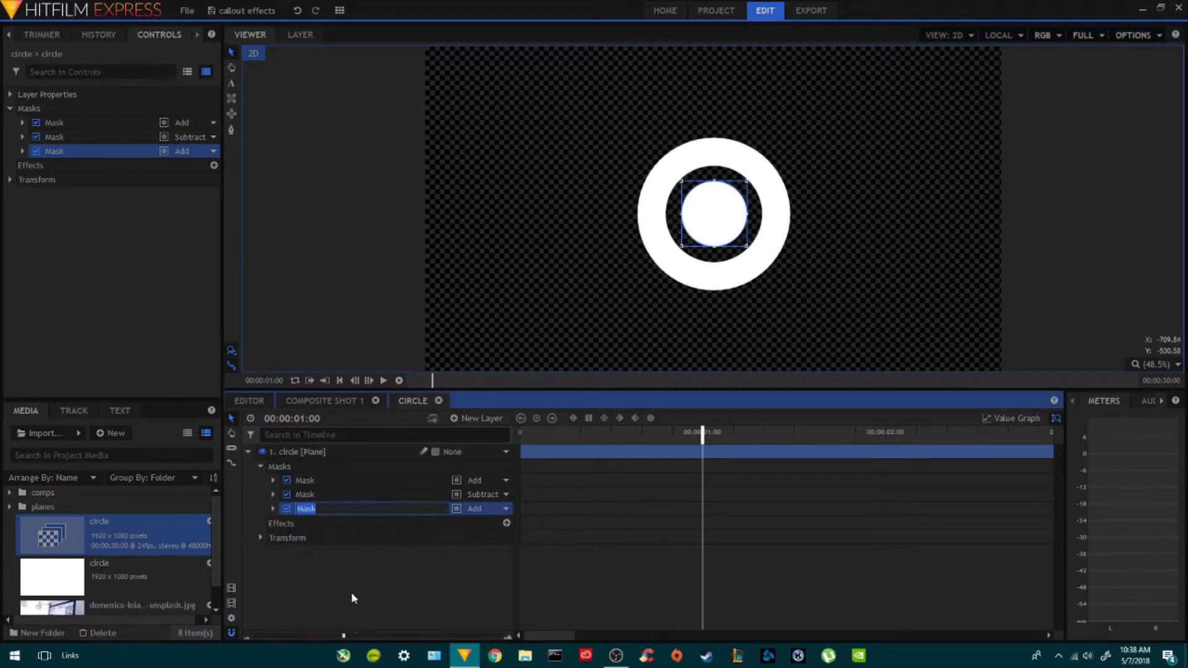
pyautogui.write('circle')
pyautogui.press('Return')
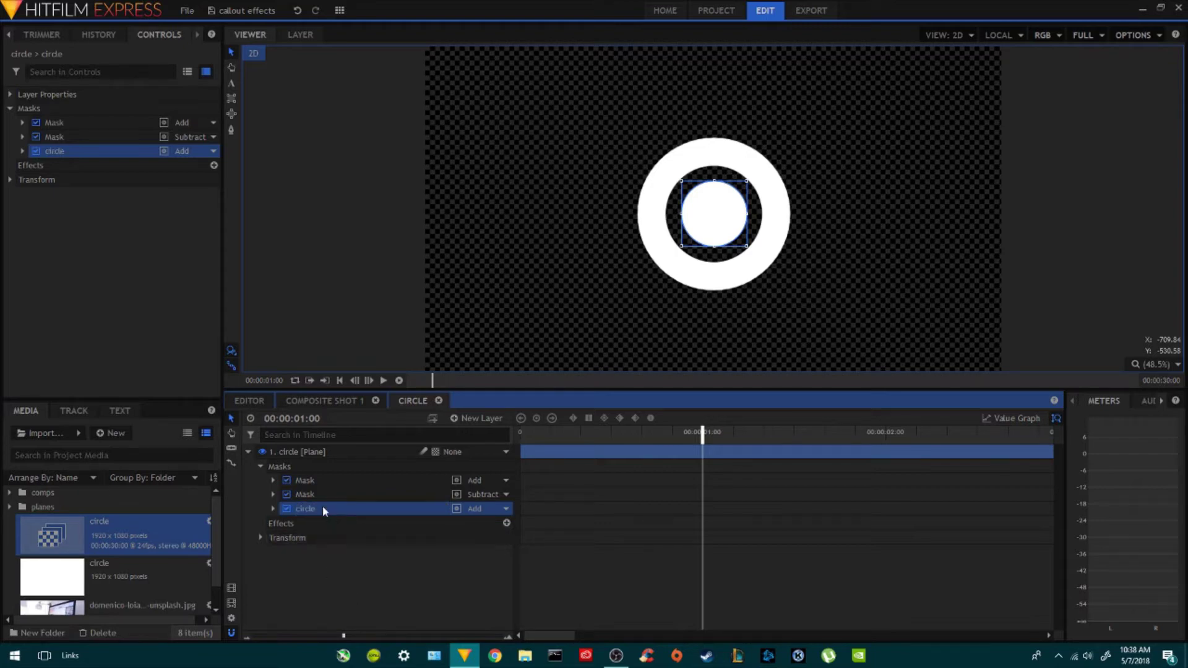
# - At the start of the timeline, set the circle mask's Expansion to -111 px and enable keyframing for it
pyautogui.click(273, 509)
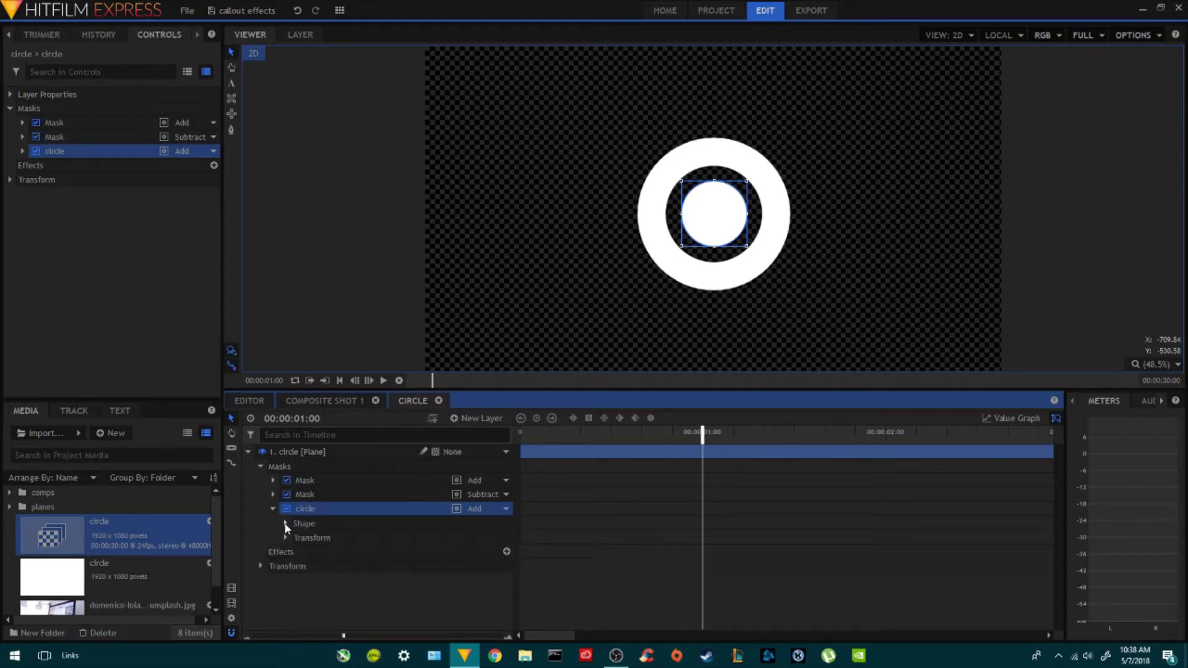
pyautogui.click(284, 522)
pyautogui.moveTo(552, 434); pyautogui.dragTo(496, 433)
pyautogui.moveTo(498, 537); pyautogui.dragTo(439, 538)
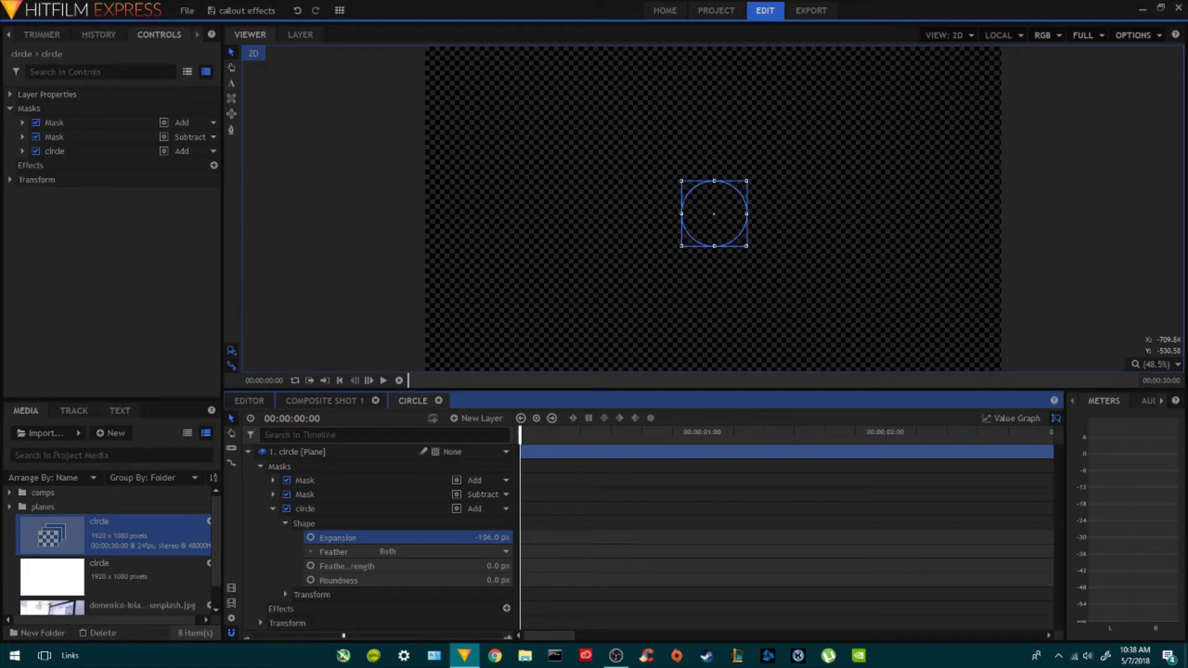
pyautogui.click(311, 537)
# - Set the circle mask's Expansion to 14 px at 00:00:00:16, make its keyframes smooth and play back the animation
pyautogui.click(273, 481)
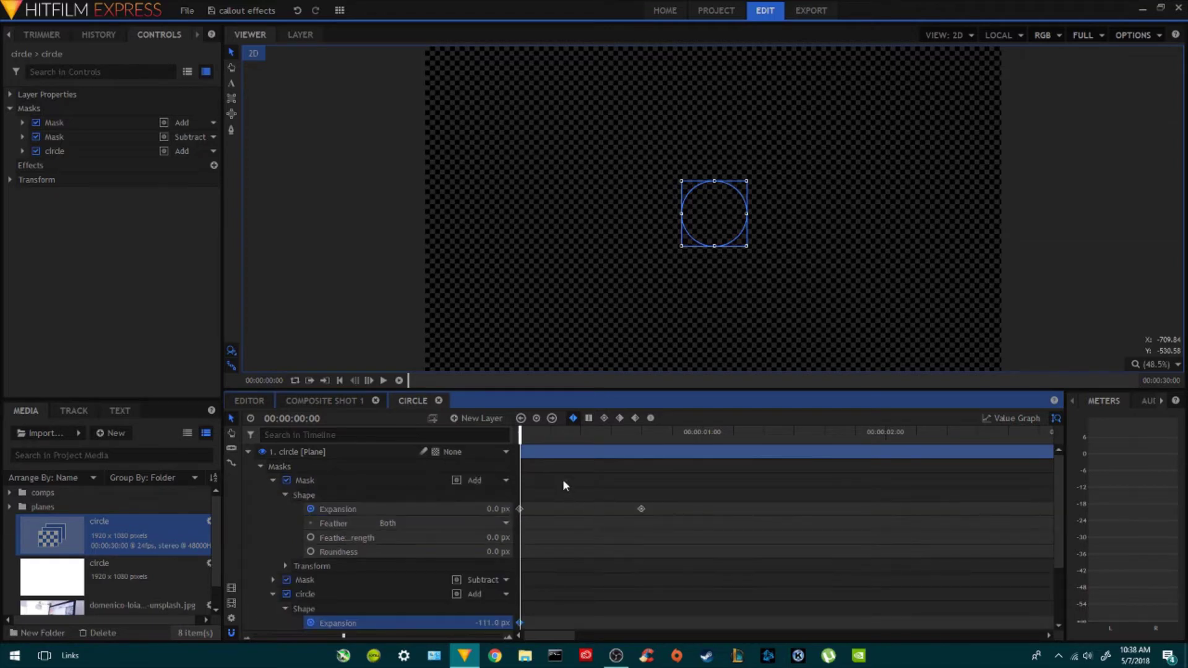
pyautogui.moveTo(538, 433); pyautogui.dragTo(642, 433)
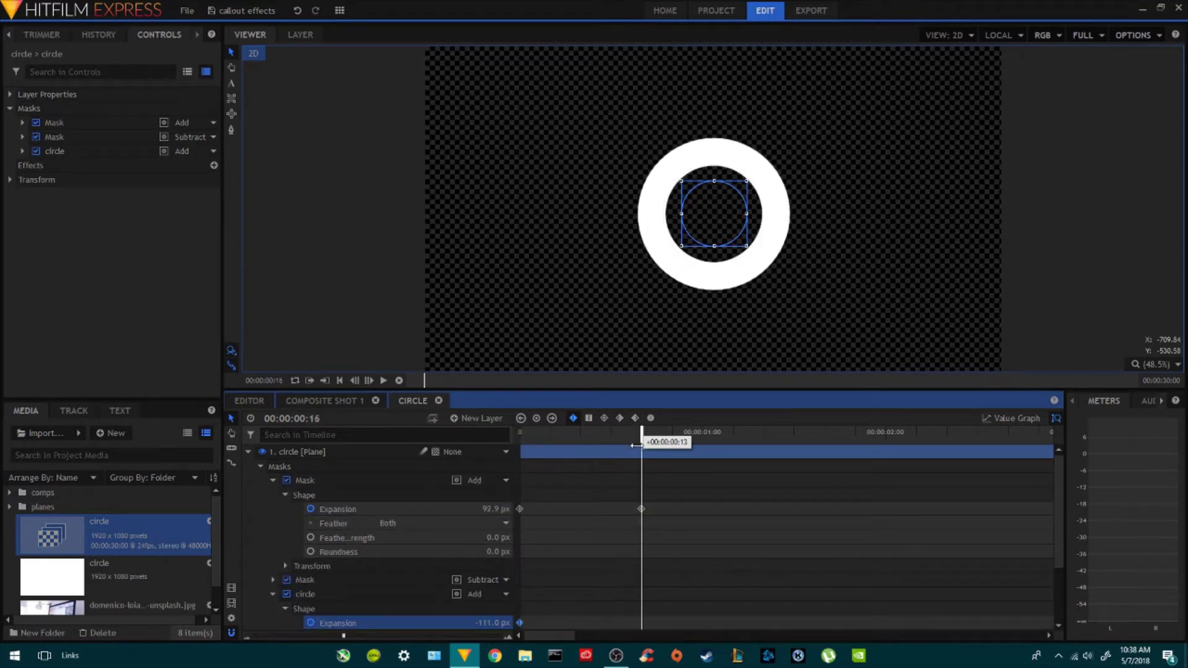
pyautogui.scroll(-1, 642, 526)
pyautogui.moveTo(495, 597); pyautogui.dragTo(519, 597)
pyautogui.moveTo(694, 591); pyautogui.dragTo(522, 608)
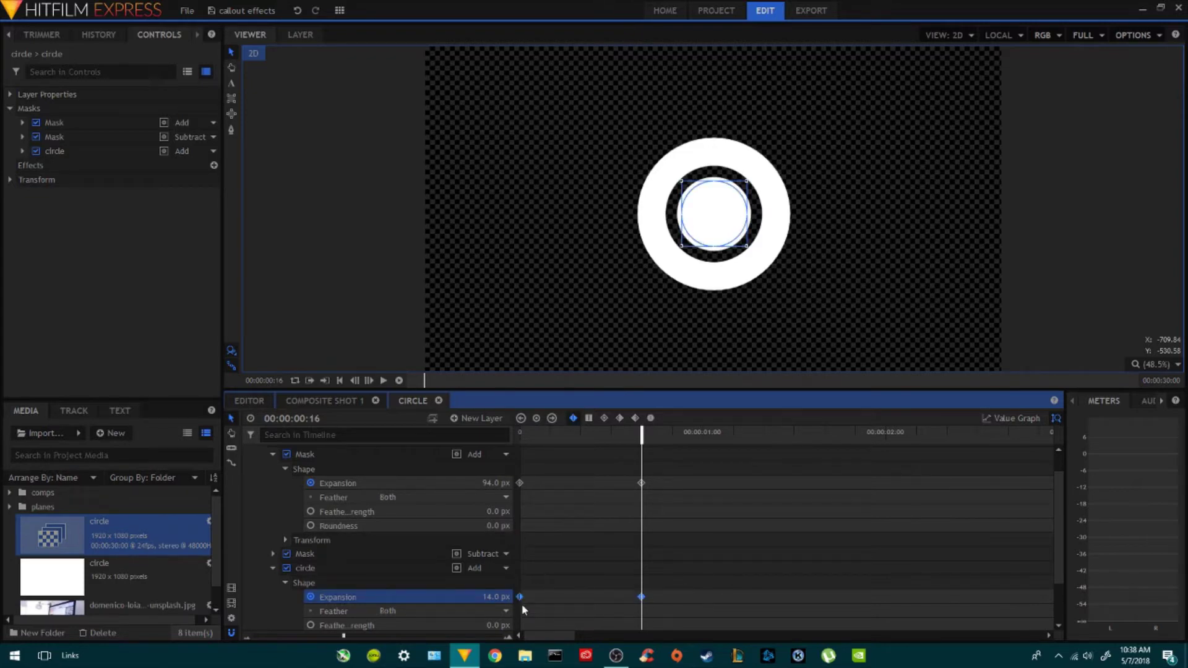
pyautogui.click(603, 421)
pyautogui.scroll(-2, 721, 562)
pyautogui.scroll(2, 702, 550)
pyautogui.moveTo(553, 436); pyautogui.dragTo(505, 438)
pyautogui.press('space')
pyautogui.press('space')
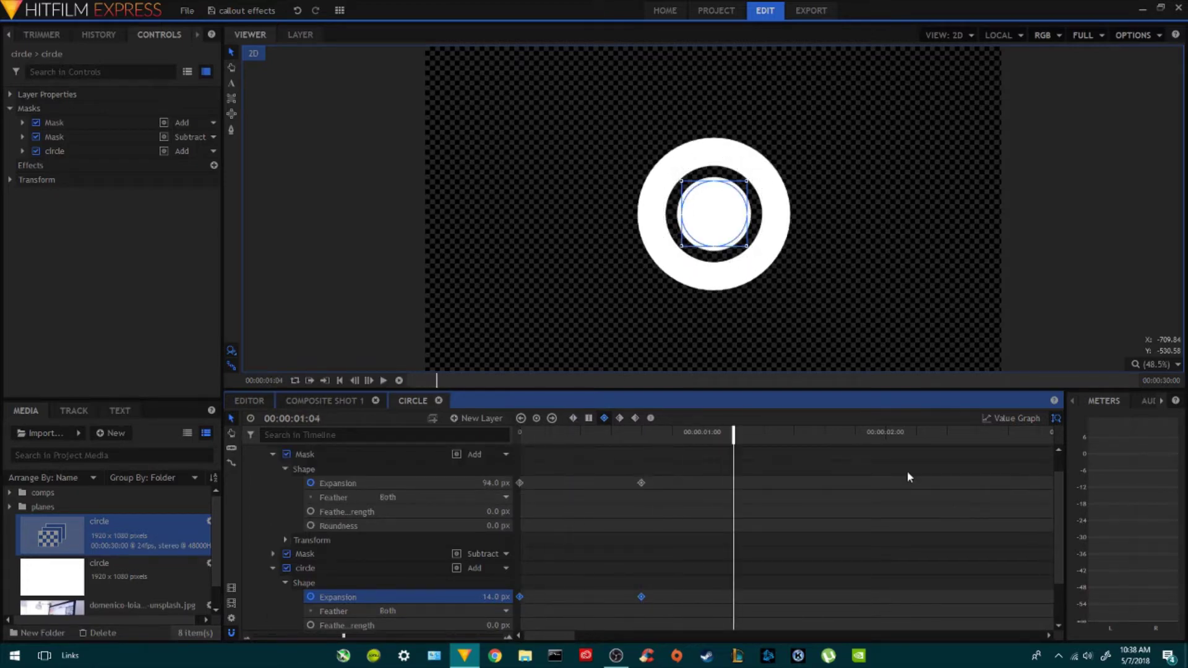
# - Duplicate the circle plane layer and rename the duplicate as top
pyautogui.click(282, 330)
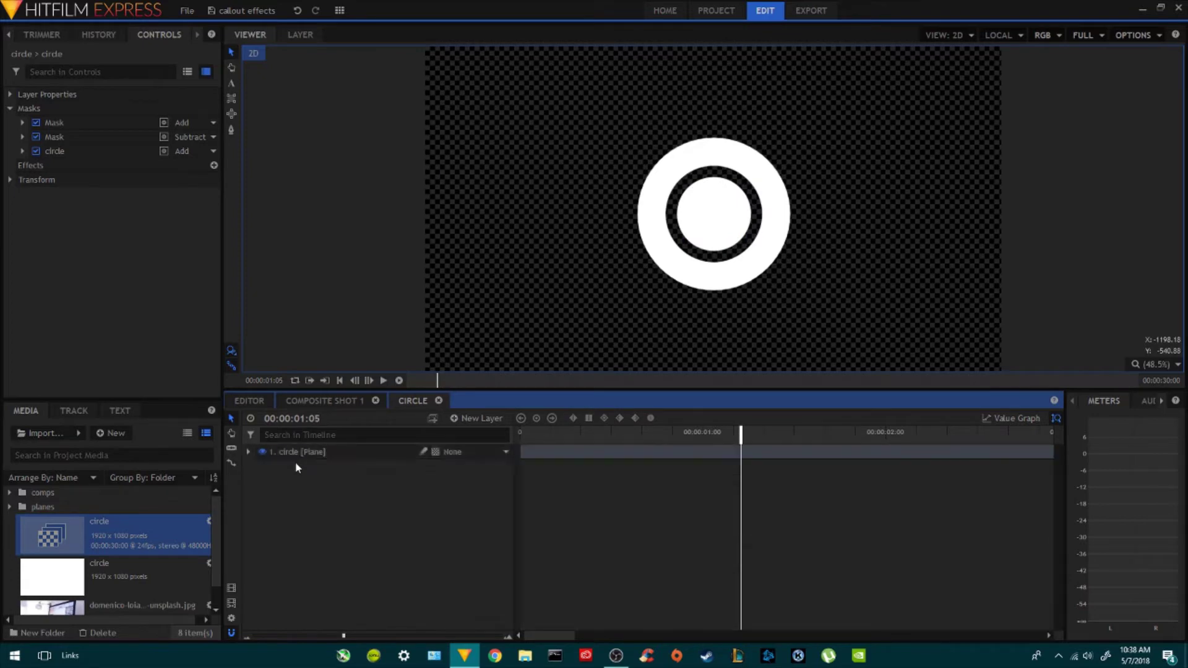
pyautogui.click(298, 453)
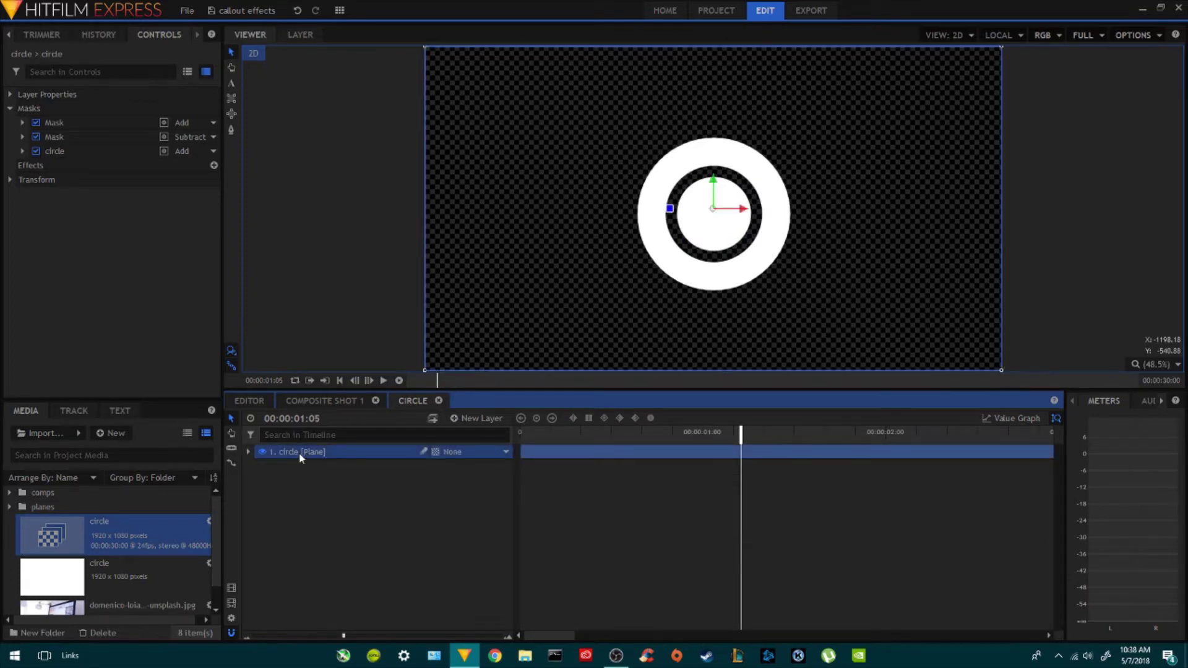
pyautogui.hotkey('ctrl', 'd')
pyautogui.click(300, 454)
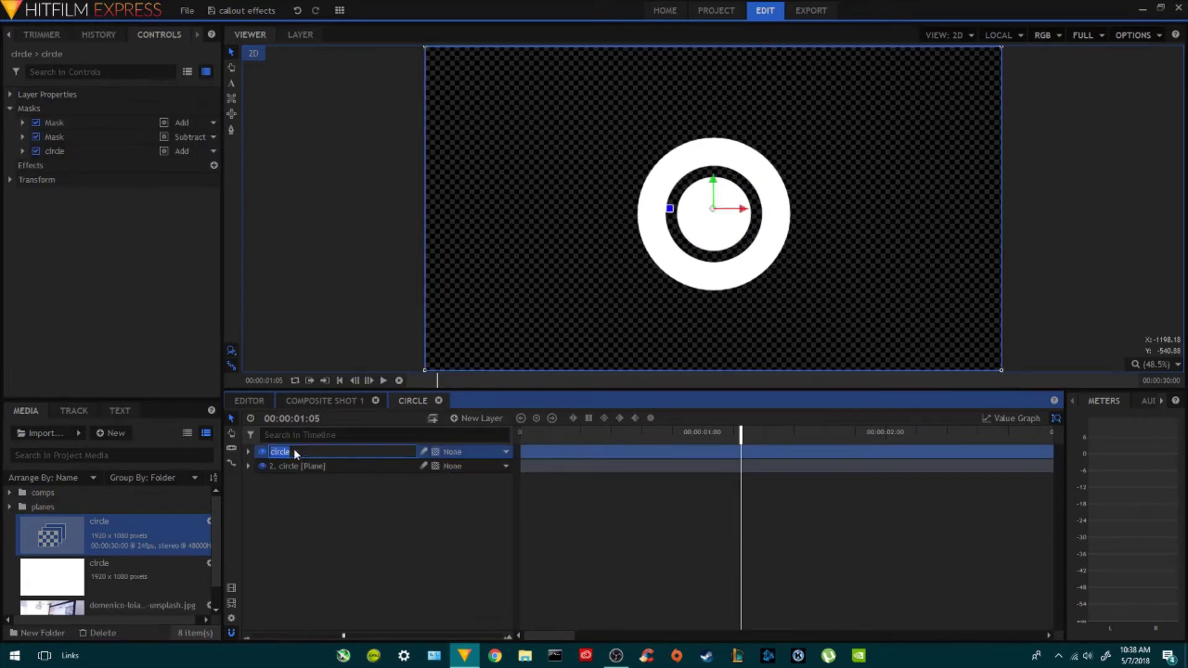
pyautogui.write('top')
pyautogui.press('Return')
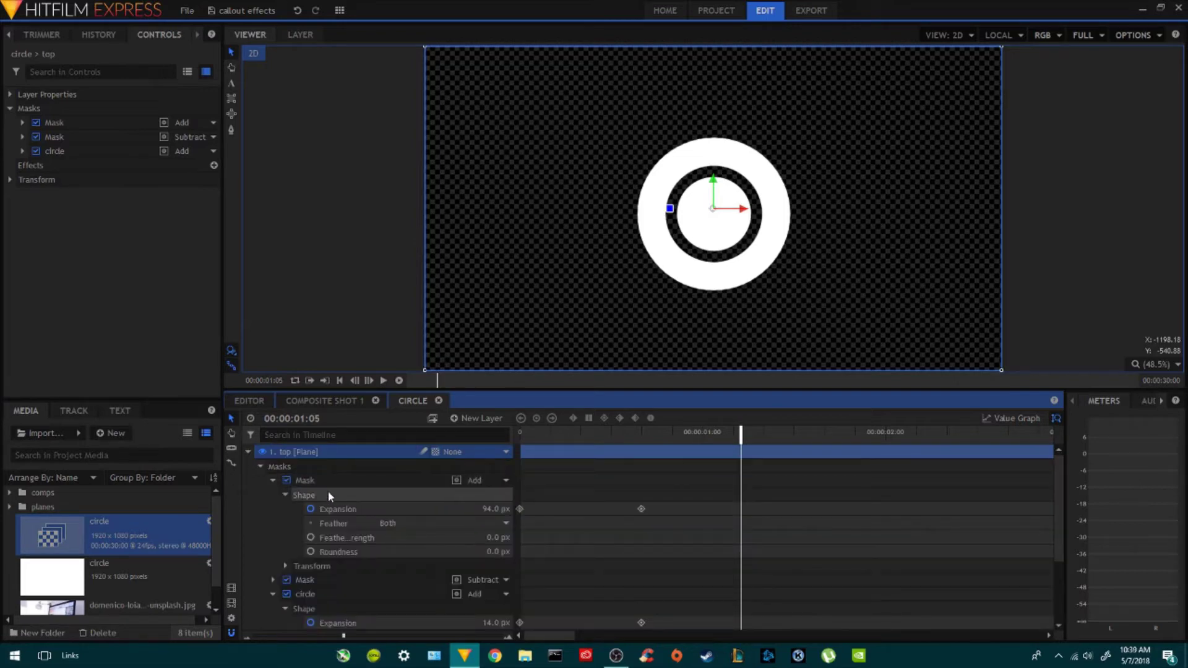
# - Delete the inner circle mask from the top layer
pyautogui.click(271, 480)
pyautogui.click(273, 508)
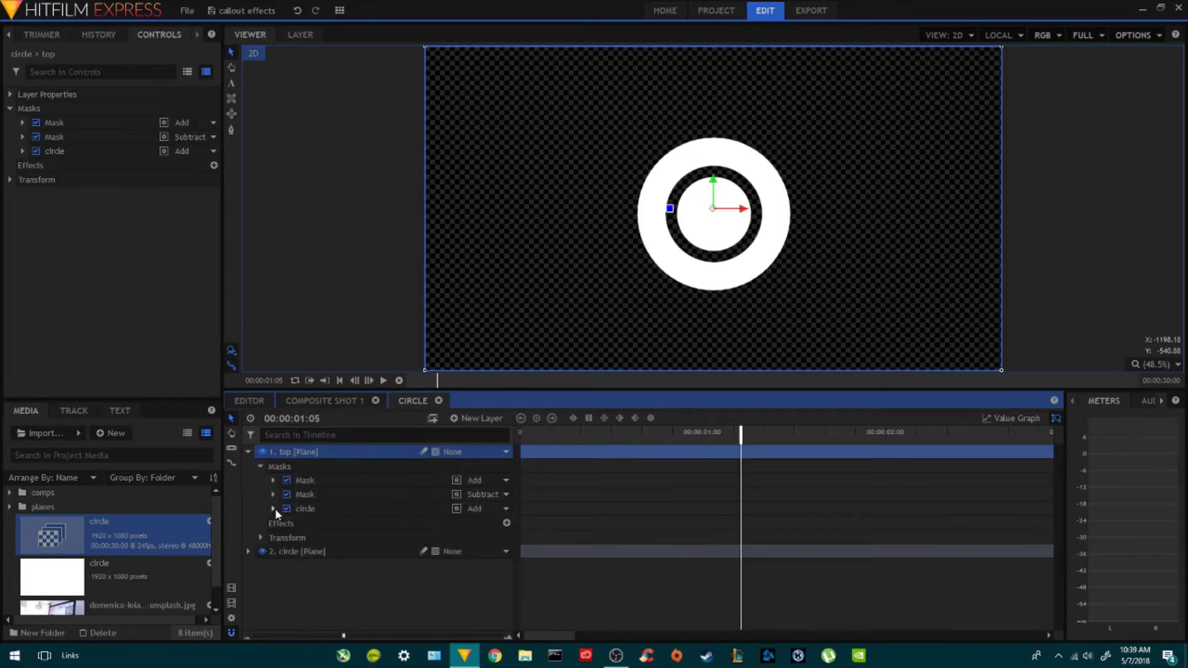
pyautogui.click(333, 507)
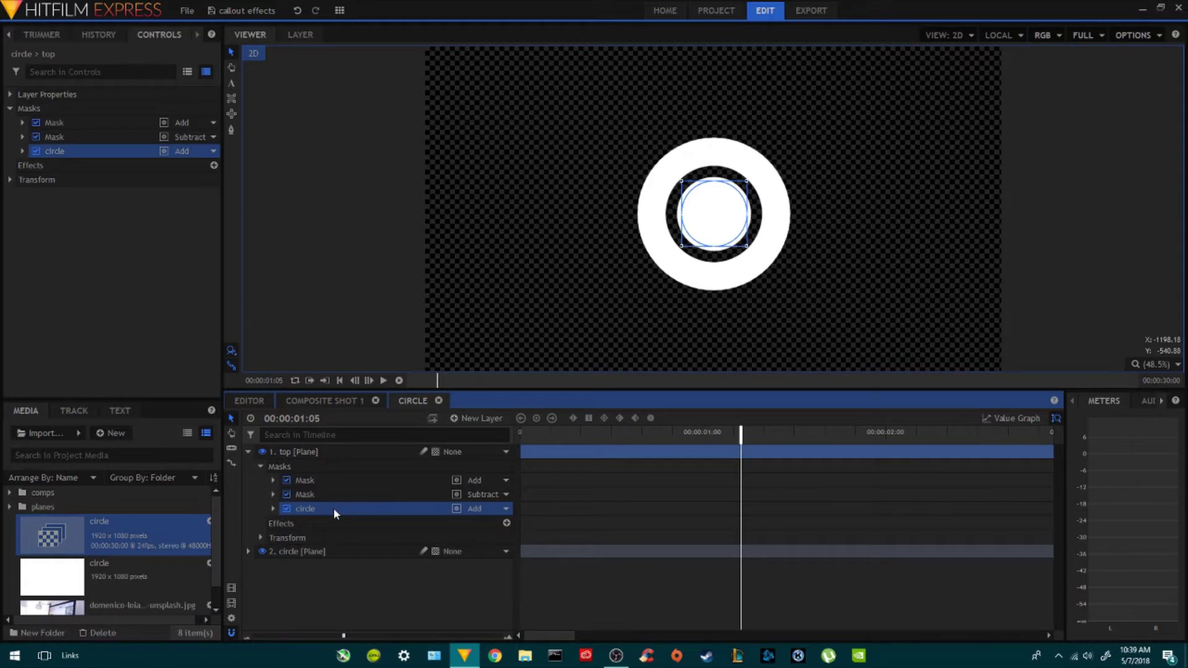
pyautogui.press('Delete')
# - At the start of the timeline, enable keyframing for the Expansion of the top layer's Subtract mask
pyautogui.click(312, 483)
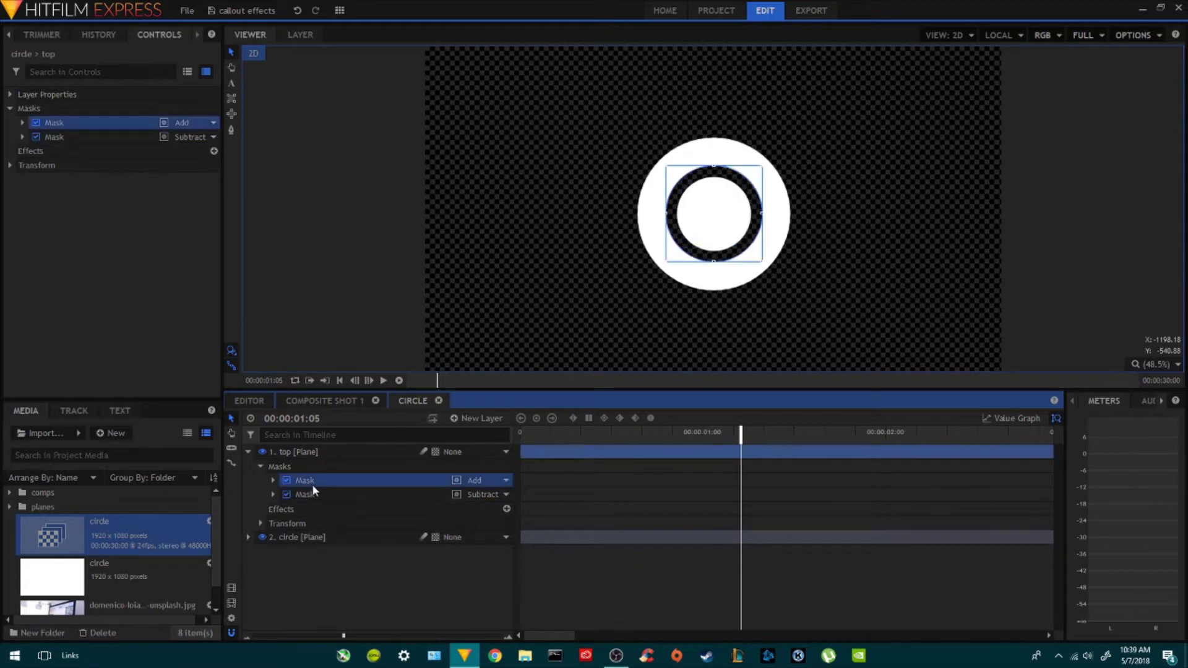
pyautogui.click(273, 481)
pyautogui.click(285, 566)
pyautogui.click(286, 567)
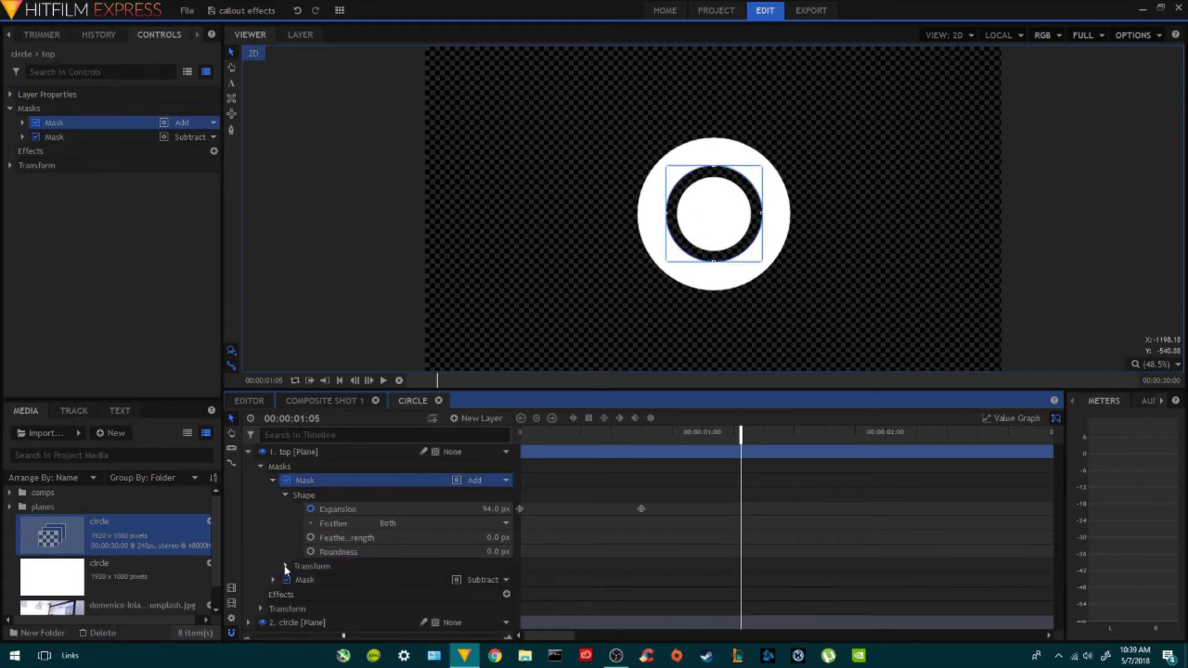
pyautogui.click(273, 580)
pyautogui.scroll(-1, 253, 581)
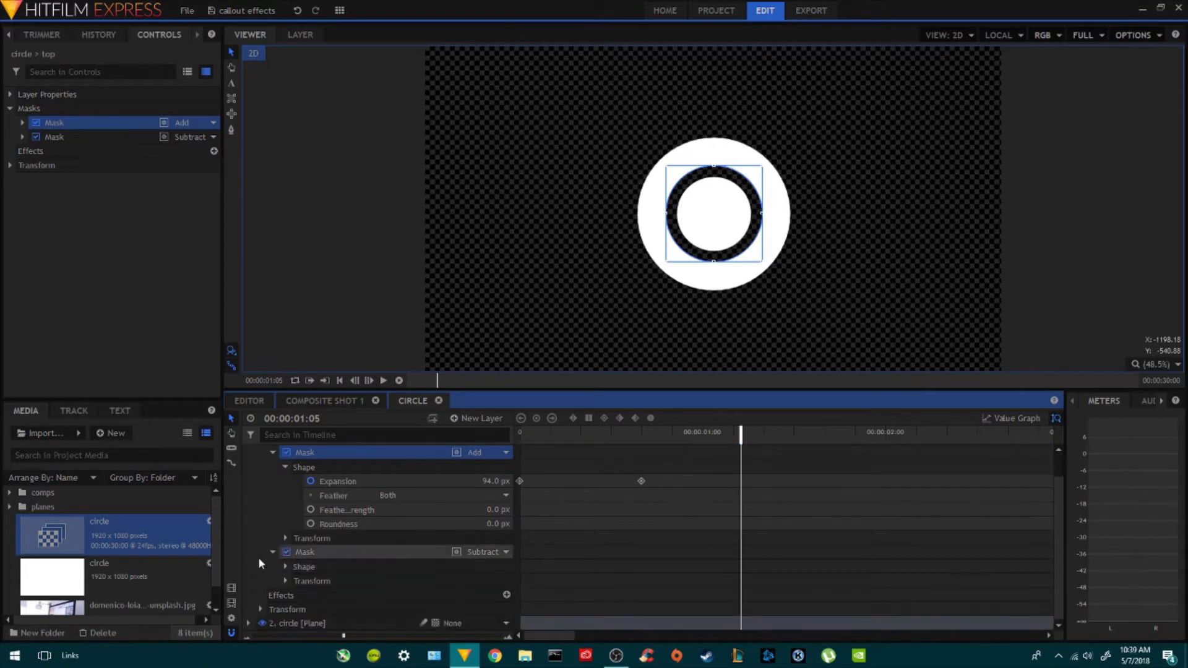
pyautogui.moveTo(539, 387); pyautogui.dragTo(538, 341)
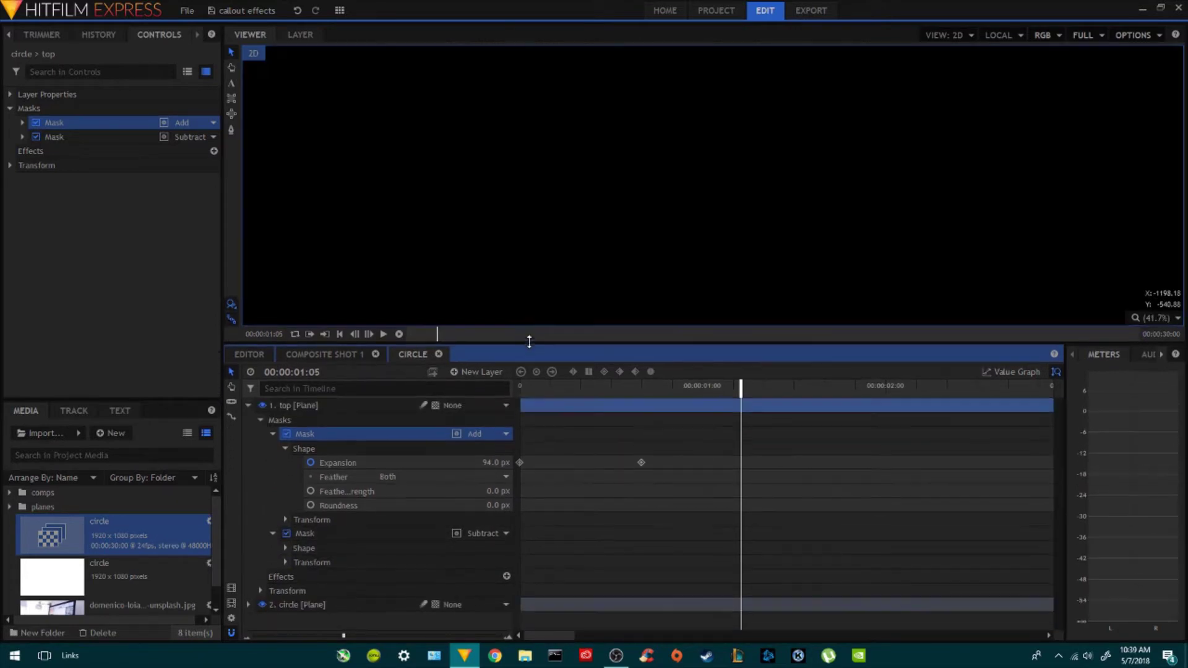
pyautogui.click(326, 533)
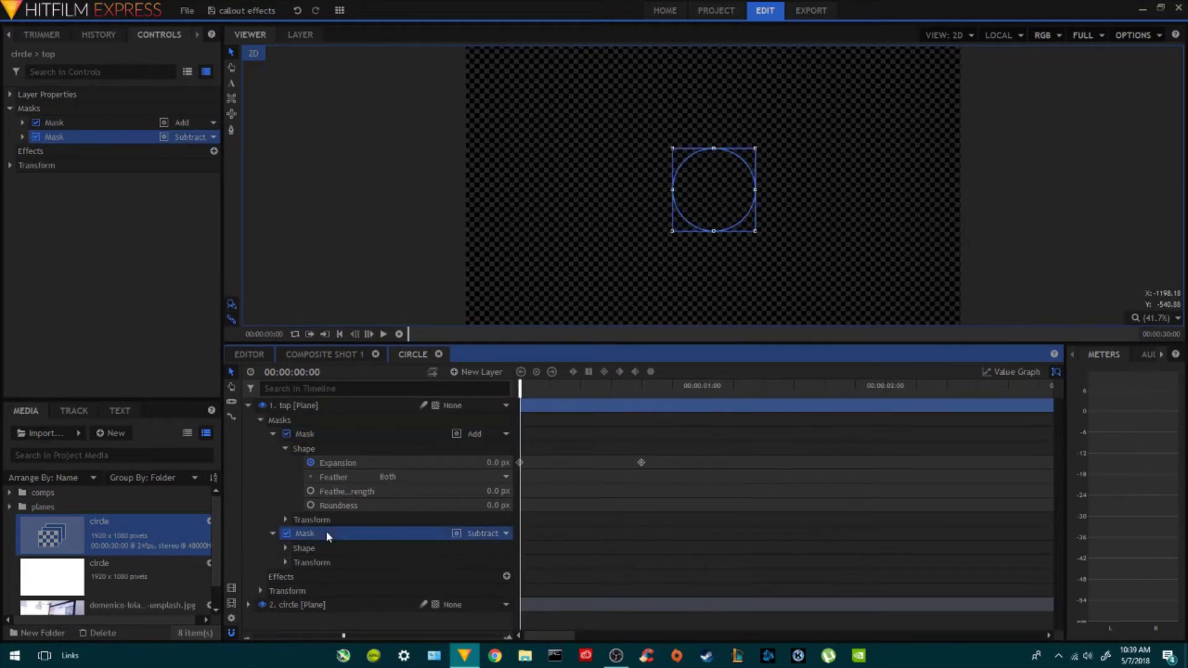
pyautogui.click(286, 549)
pyautogui.scroll(-1, 323, 521)
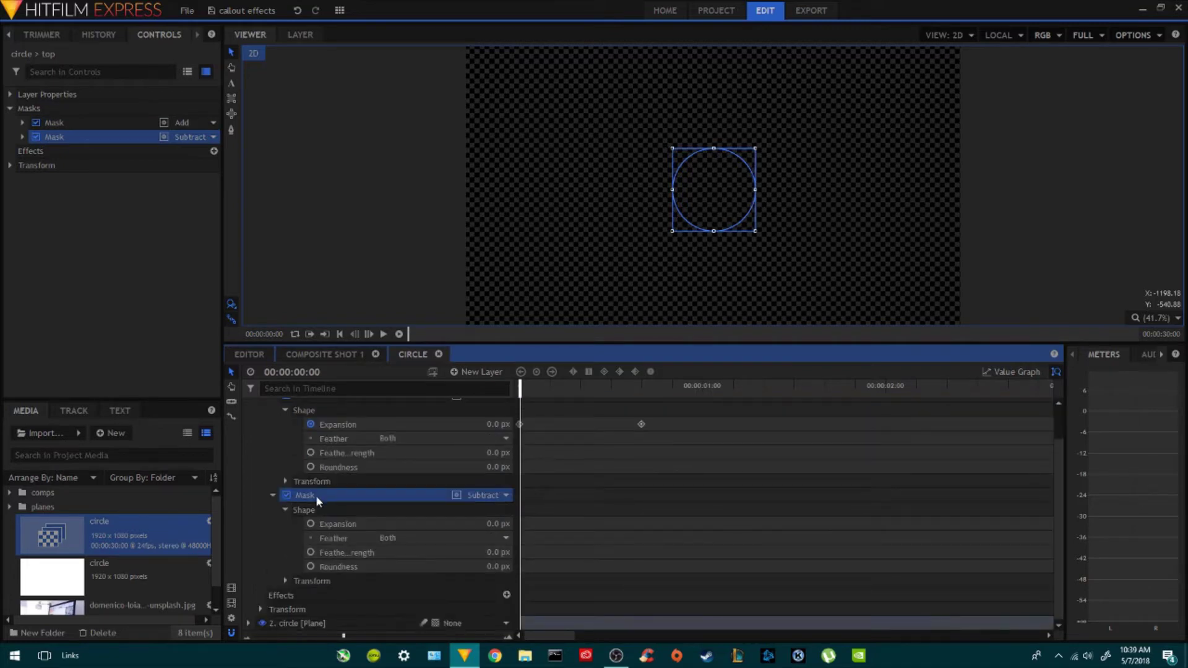
pyautogui.click(310, 524)
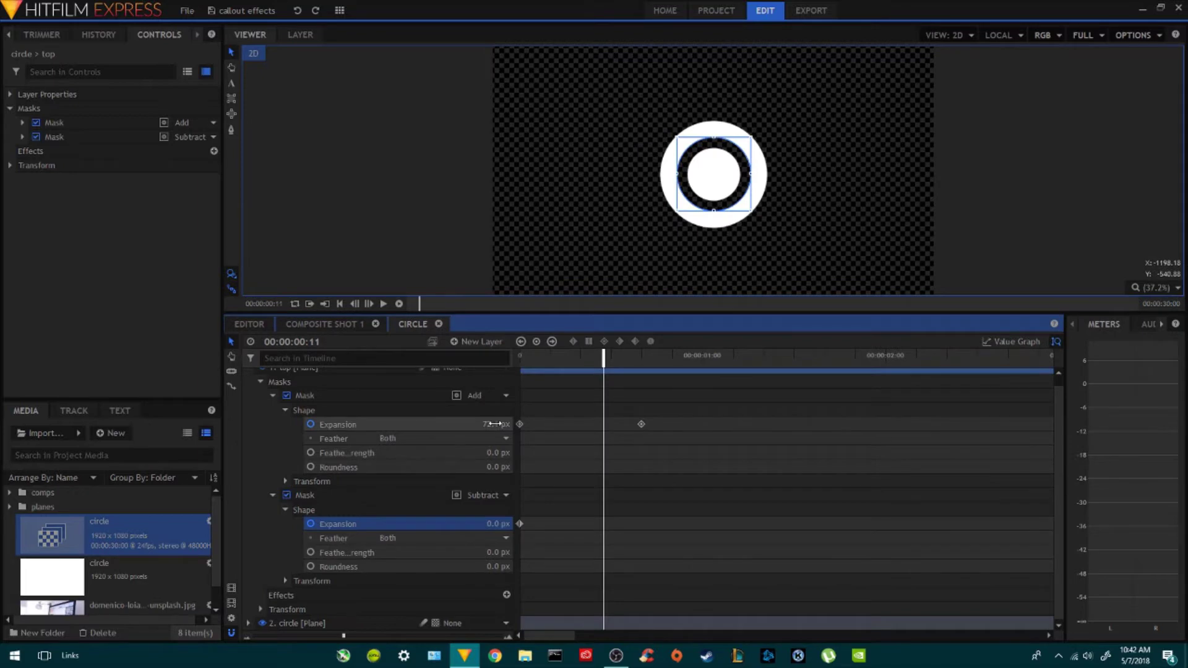
# - Further along, keyframe Expansion at 177.1 px for the Add mask and 91 px for the Subtract mask, and delete the Add mask's old end keyframe
pyautogui.moveTo(495, 423); pyautogui.dragTo(579, 424)
pyautogui.moveTo(497, 524); pyautogui.dragTo(553, 524)
pyautogui.click(626, 357)
pyautogui.click(642, 425)
pyautogui.press('Delete')
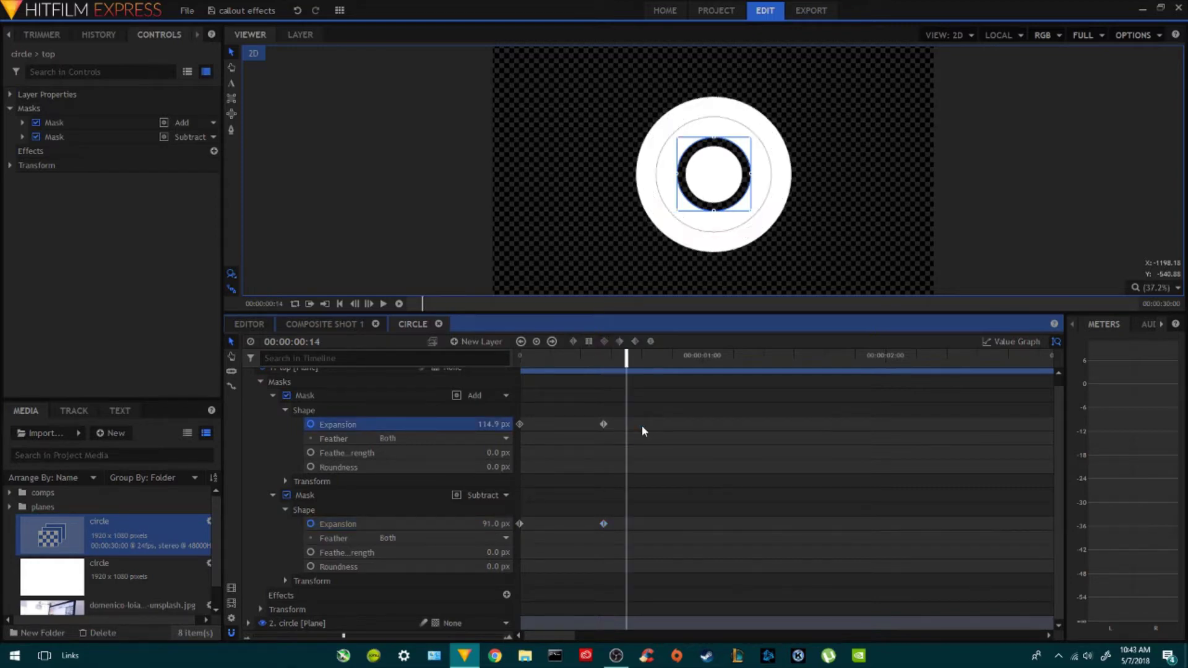
# - Set the Subtract mask's Expansion to 181 px at 00:00:00:16 and play back the animation from the start
pyautogui.moveTo(627, 358); pyautogui.dragTo(642, 359)
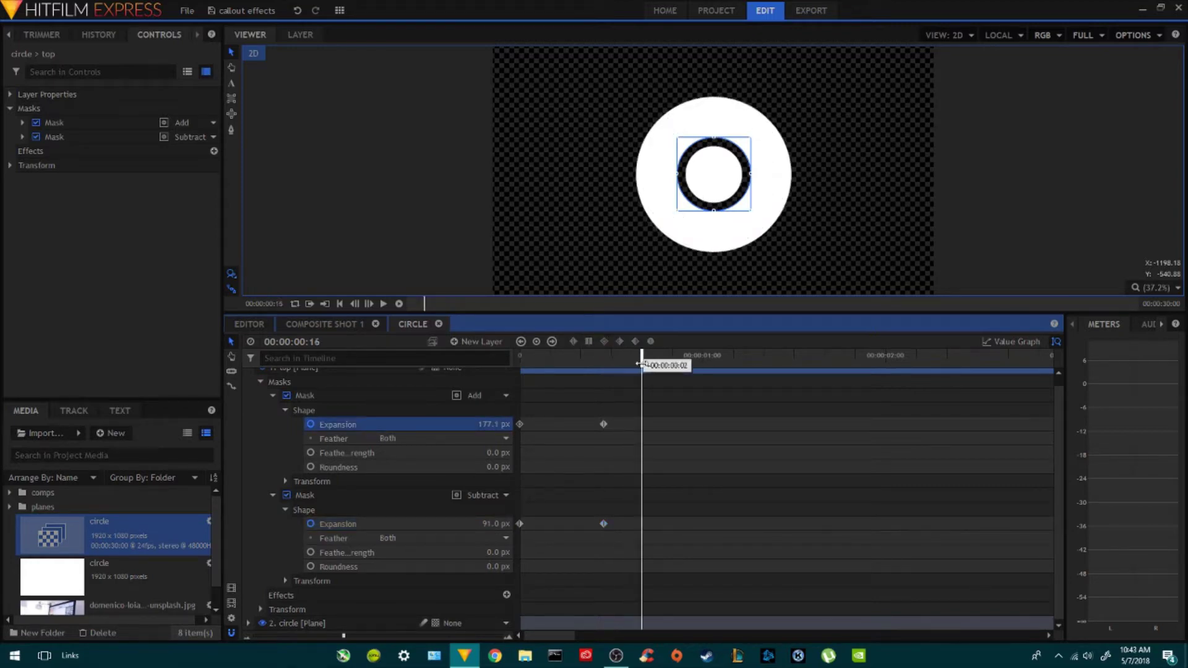
pyautogui.moveTo(495, 524); pyautogui.dragTo(531, 523)
pyautogui.moveTo(718, 359); pyautogui.dragTo(520, 363)
pyautogui.press('space')
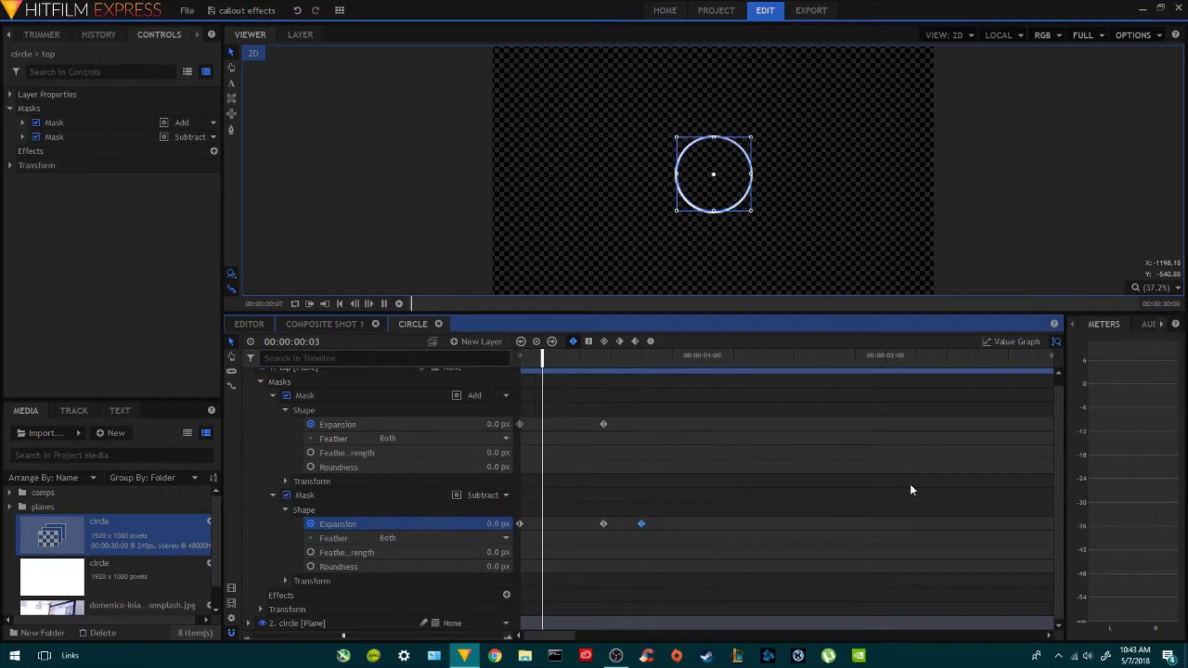
# - Make all Expansion keyframes of both masks on the top layer smooth
pyautogui.click(668, 408)
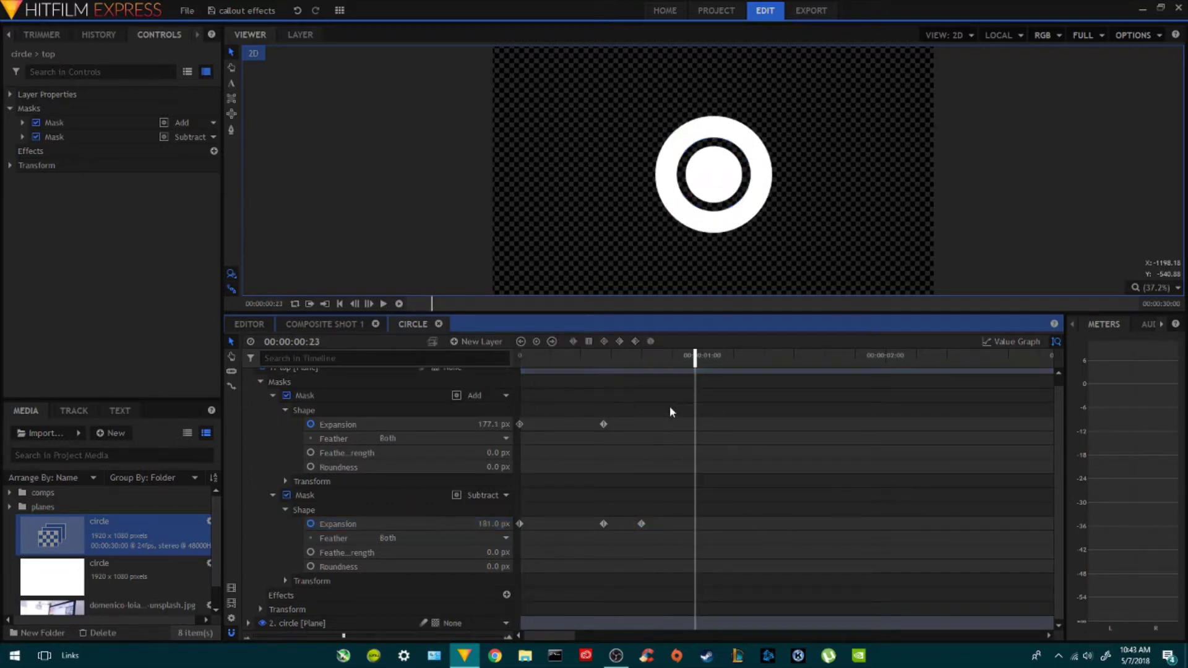
pyautogui.moveTo(681, 405); pyautogui.dragTo(523, 559)
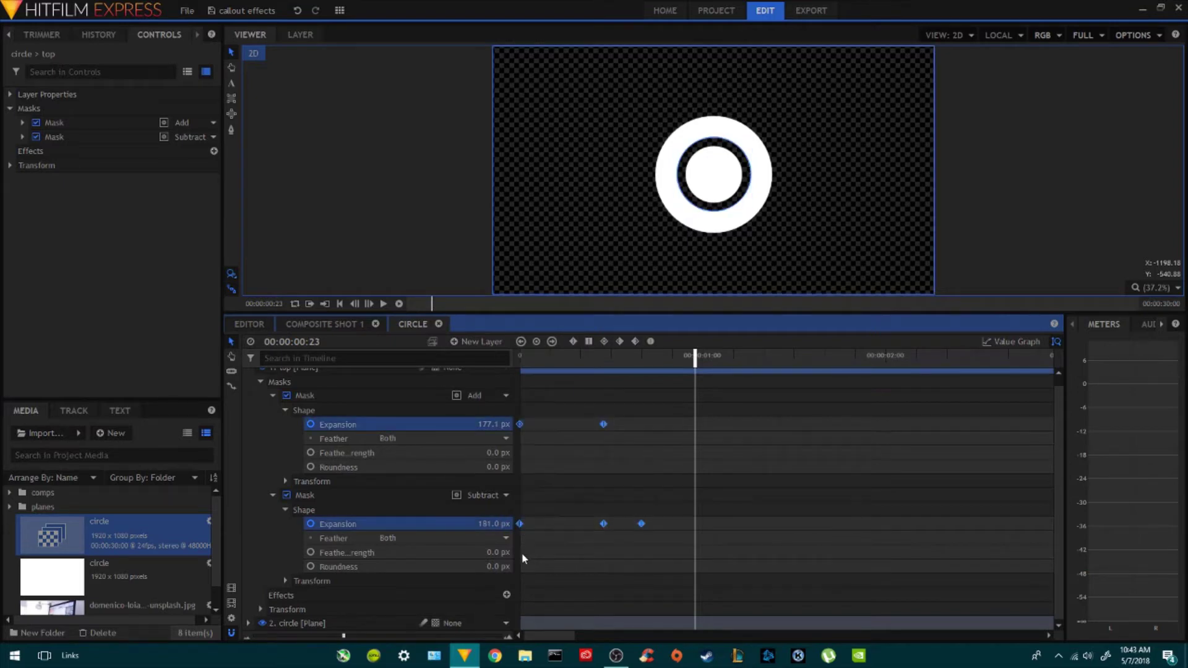
pyautogui.click(658, 408)
# - Move the Subtract mask's last Expansion keyframe one frame earlier and play back the ring animation from the start
pyautogui.click(634, 360)
pyautogui.moveTo(605, 524)
pyautogui.mouseDown()
pyautogui.moveTo(637, 524)
pyautogui.moveTo(610, 524)
pyautogui.mouseUp()
pyautogui.moveTo(588, 355); pyautogui.dragTo(618, 357)
pyautogui.moveTo(611, 523); pyautogui.dragTo(604, 525)
pyautogui.moveTo(564, 359); pyautogui.dragTo(518, 359)
pyautogui.press('space')
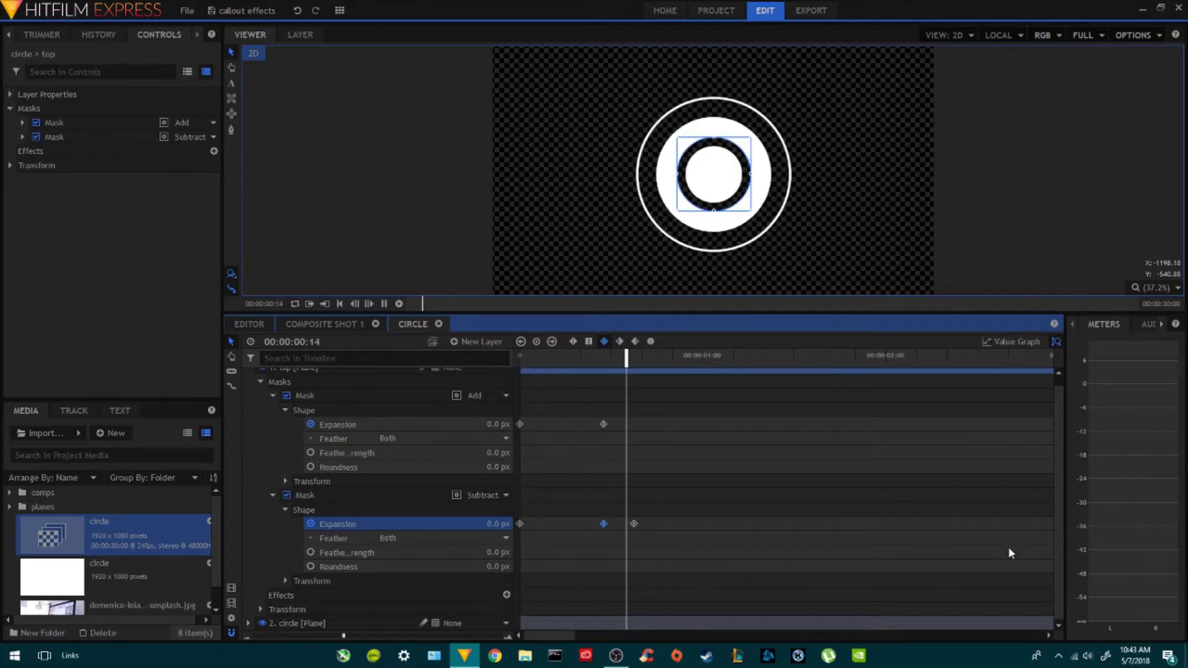
# - Collapse the top layer and create a new 1080p composite shot named line
pyautogui.moveTo(605, 320); pyautogui.dragTo(595, 423)
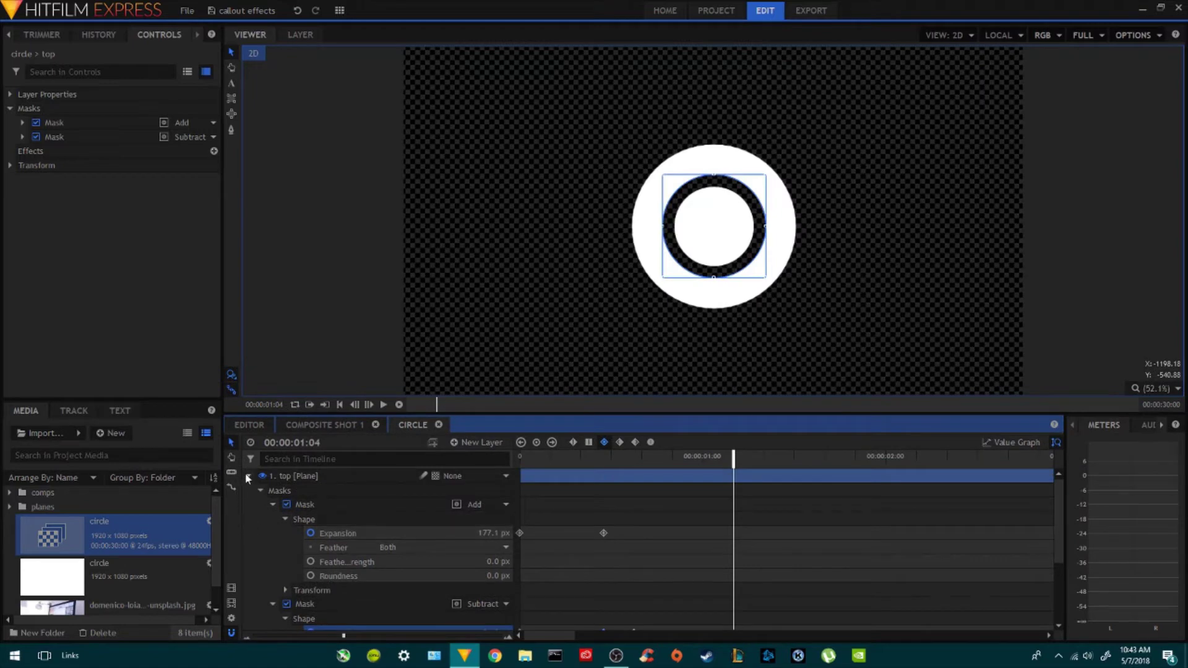
pyautogui.click(247, 477)
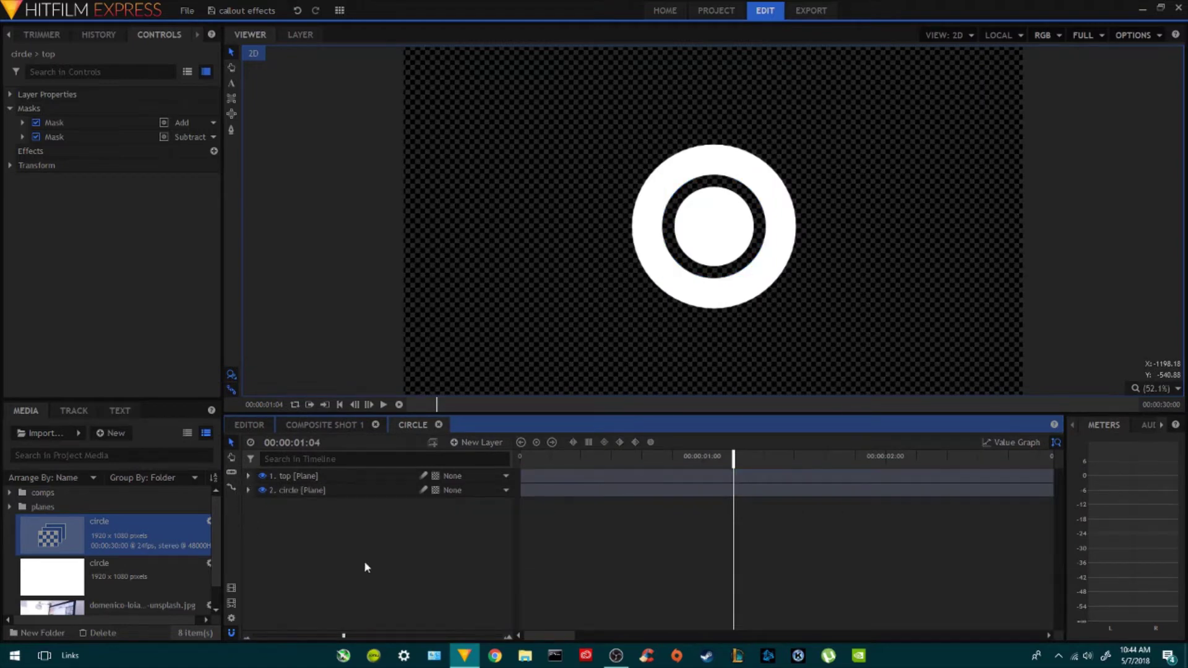
pyautogui.click(117, 435)
pyautogui.click(154, 447)
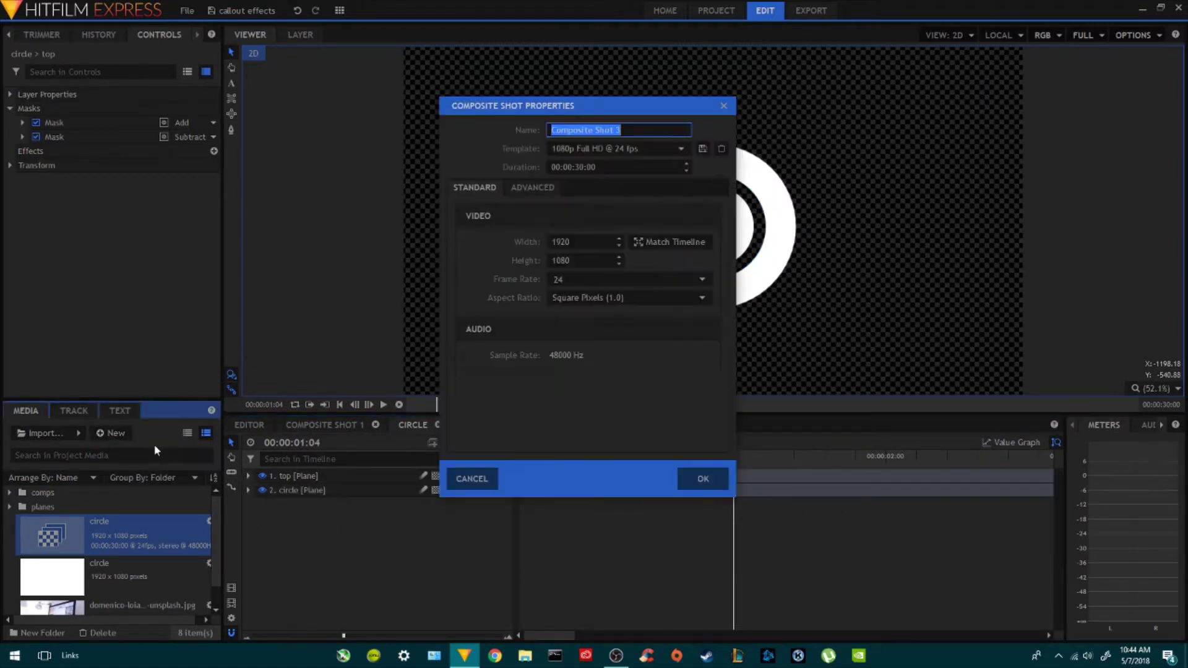
pyautogui.write('line')
pyautogui.press('Return')
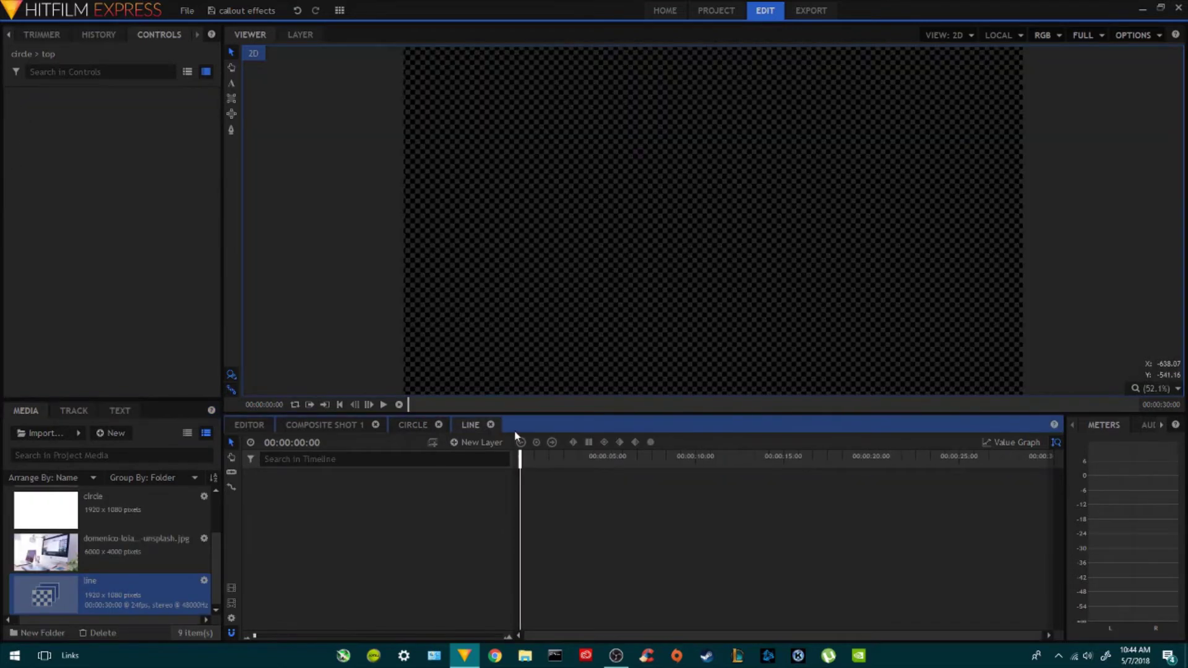
# - Add a white 1920 x 1080 plane named line to the line composite shot
pyautogui.moveTo(600, 417); pyautogui.dragTo(594, 425)
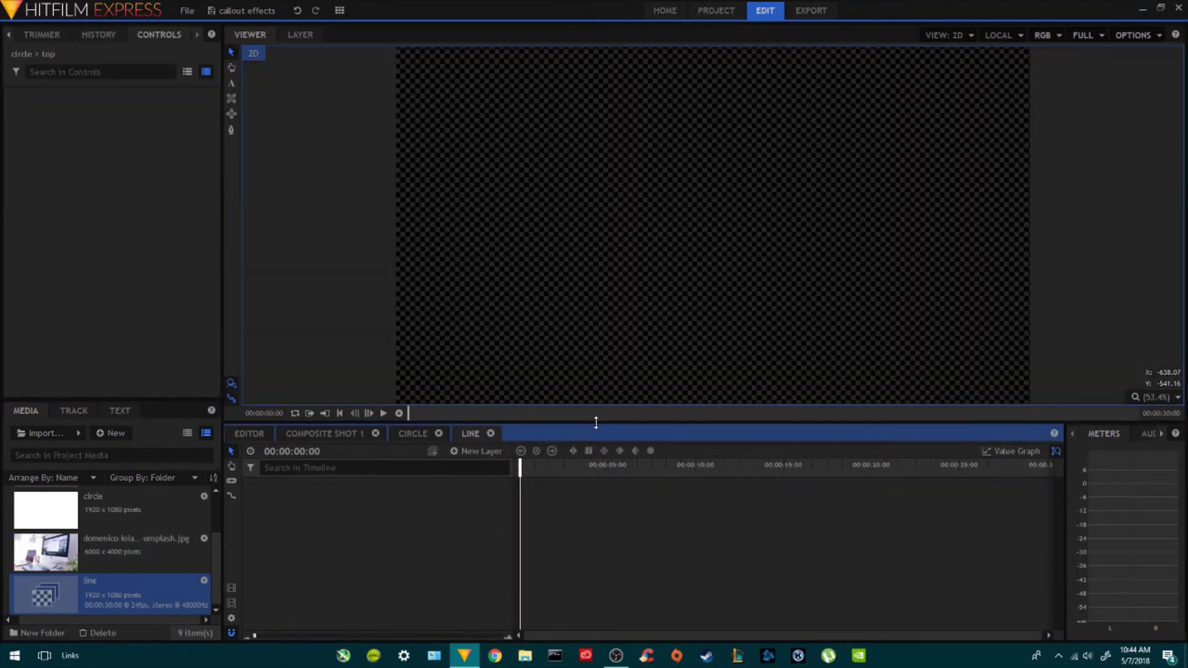
pyautogui.rightClick(339, 572)
pyautogui.moveTo(382, 573)
pyautogui.click(451, 578)
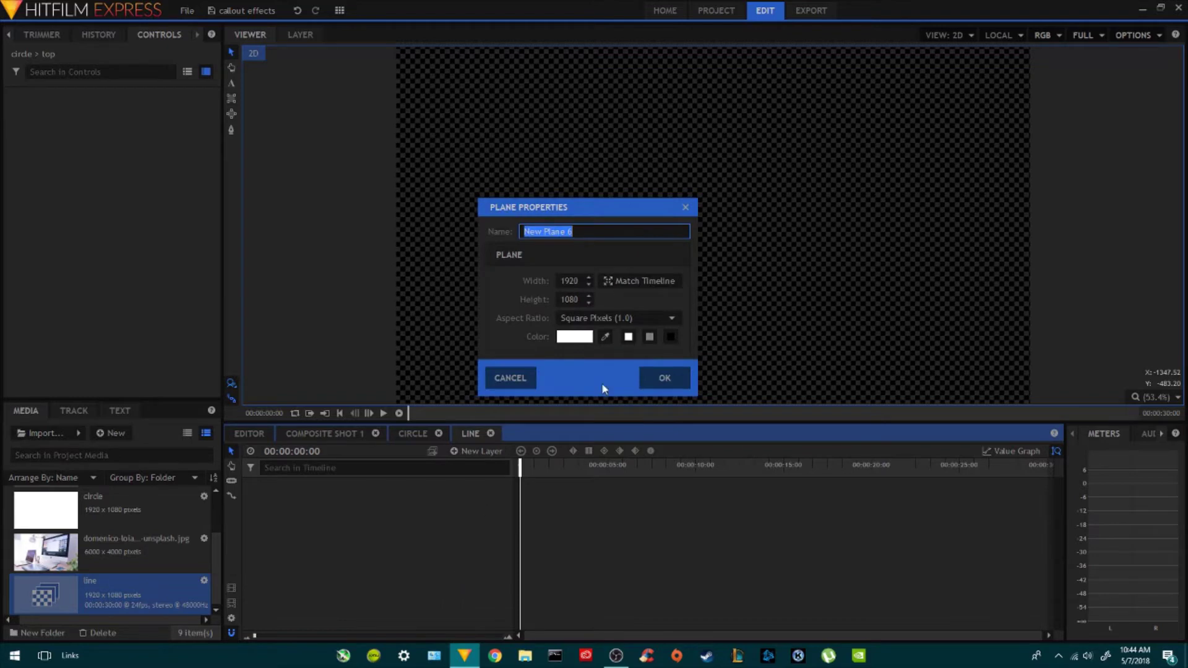
pyautogui.write('line')
pyautogui.press('Return')
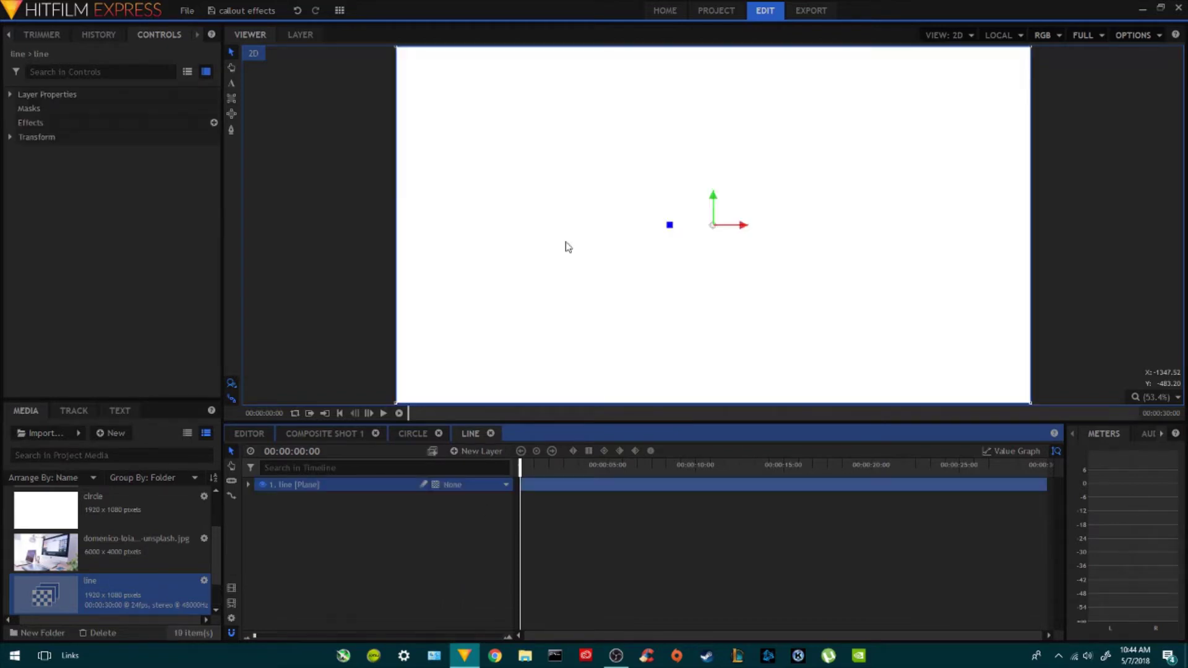
# - Draw a closed freehand mask on the line plane, shaped as a diagonal segment bending into a long, nearly horizontal one
pyautogui.click(231, 130)
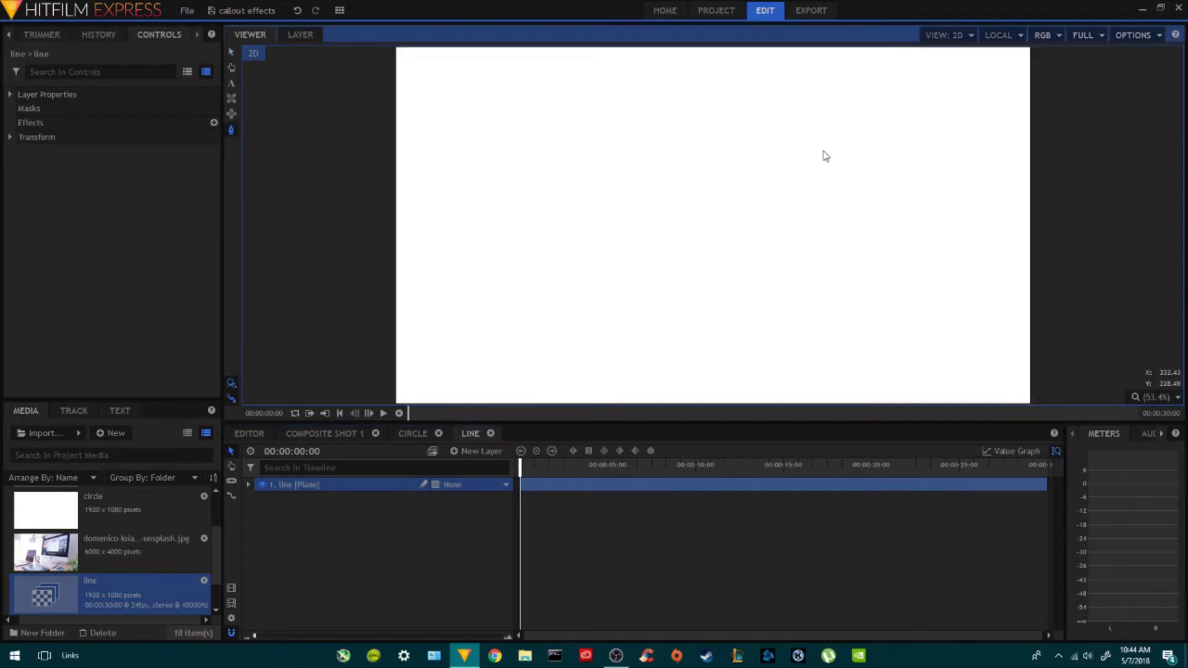
pyautogui.click(823, 150)
pyautogui.click(762, 220)
pyautogui.click(595, 226)
pyautogui.click(766, 227)
pyautogui.click(828, 154)
pyautogui.click(823, 150)
# - Adjust the line mask's points at the bend and at both ends to even out its thickness
pyautogui.scroll(5, 761, 208)
pyautogui.moveTo(769, 251); pyautogui.dragTo(767, 246)
pyautogui.moveTo(909, 87); pyautogui.dragTo(907, 84)
pyautogui.moveTo(387, 263); pyautogui.dragTo(387, 259)
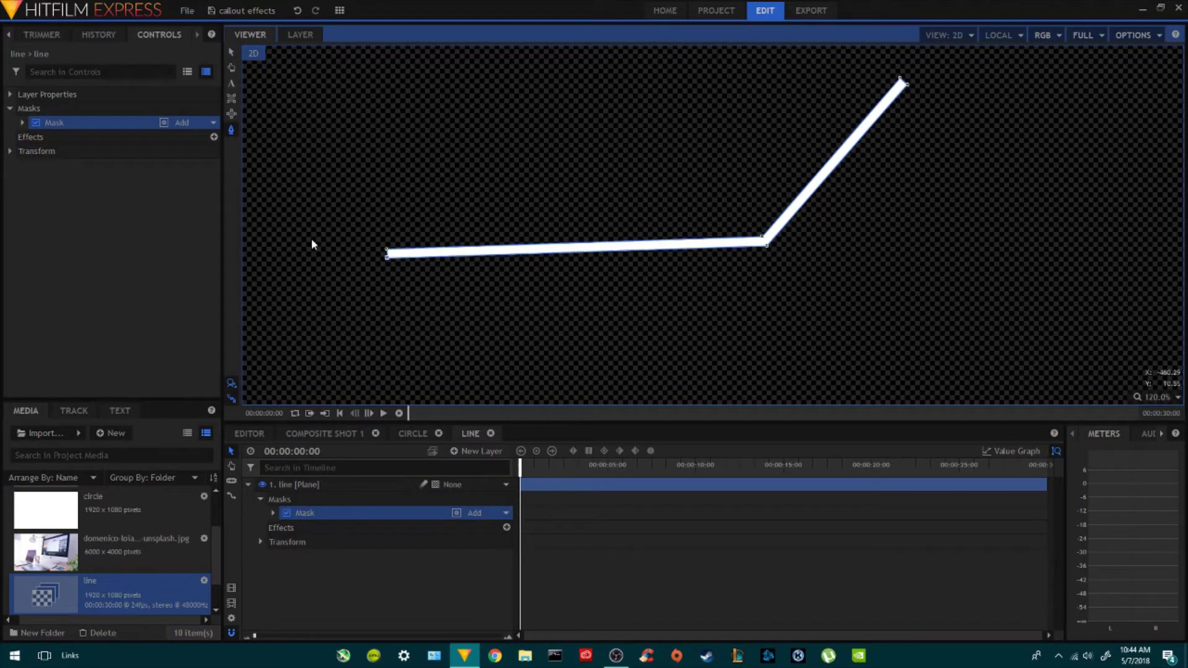
pyautogui.scroll(-3, 386, 260)
pyautogui.moveTo(552, 423); pyautogui.dragTo(572, 393)
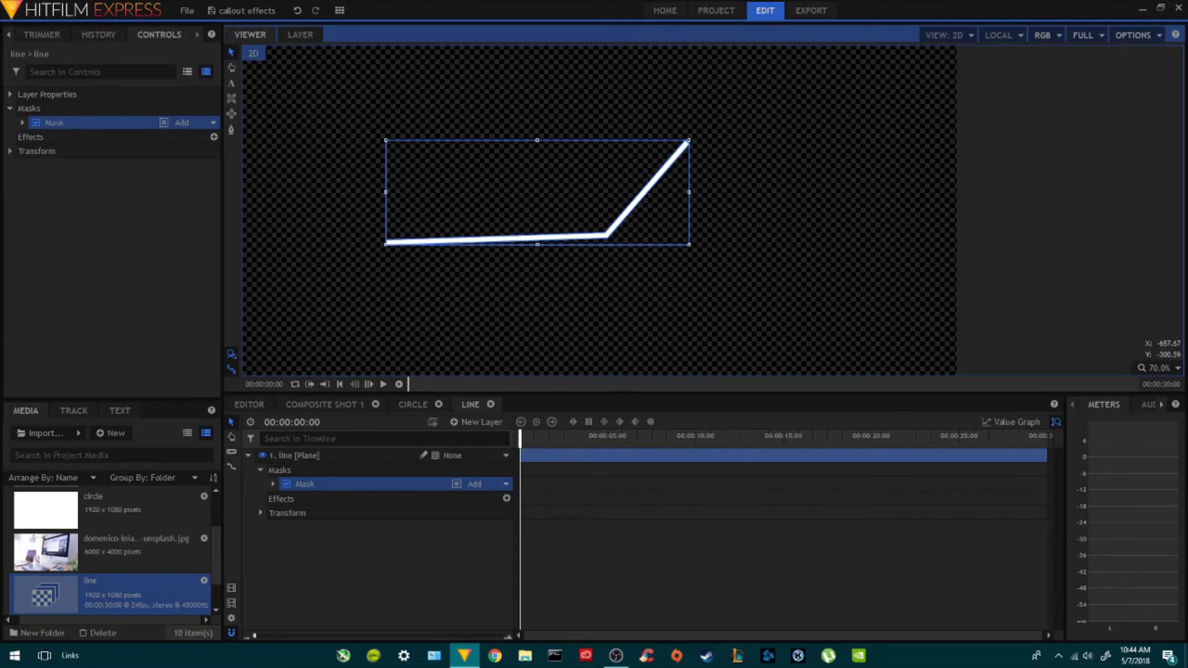
# - Create a new composite shot named shape
pyautogui.click(114, 433)
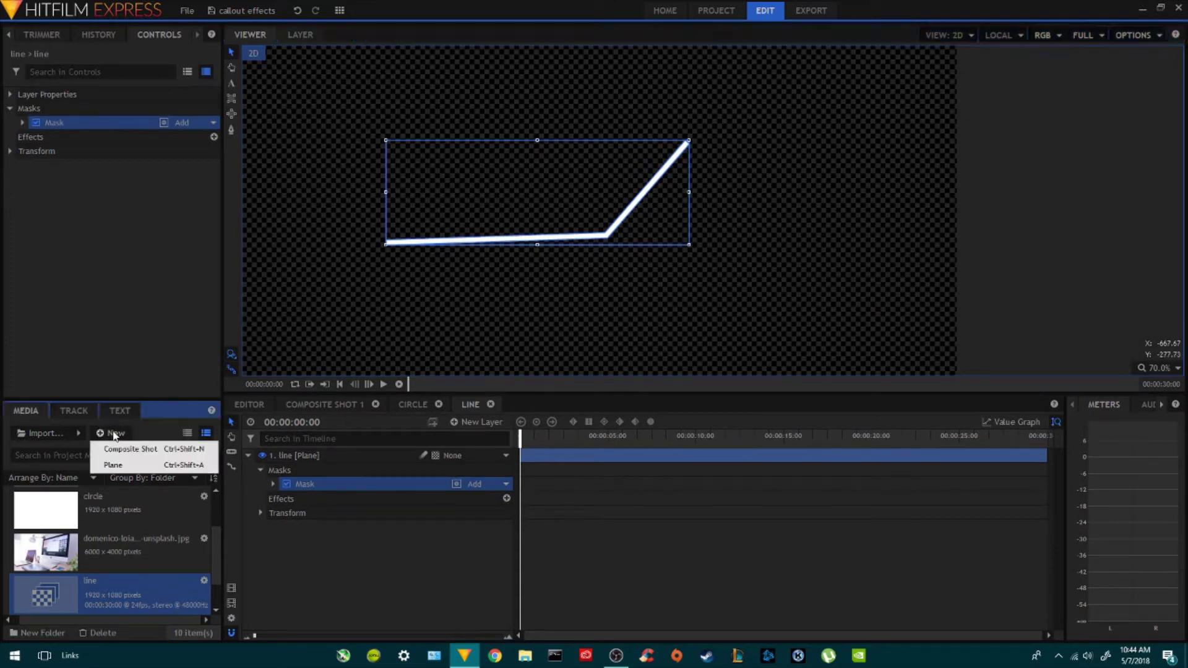
pyautogui.click(142, 454)
pyautogui.write('shape')
pyautogui.press('Return')
# - Add a white 1920 x 1080 plane named shape to the shape composite shot
pyautogui.rightClick(440, 482)
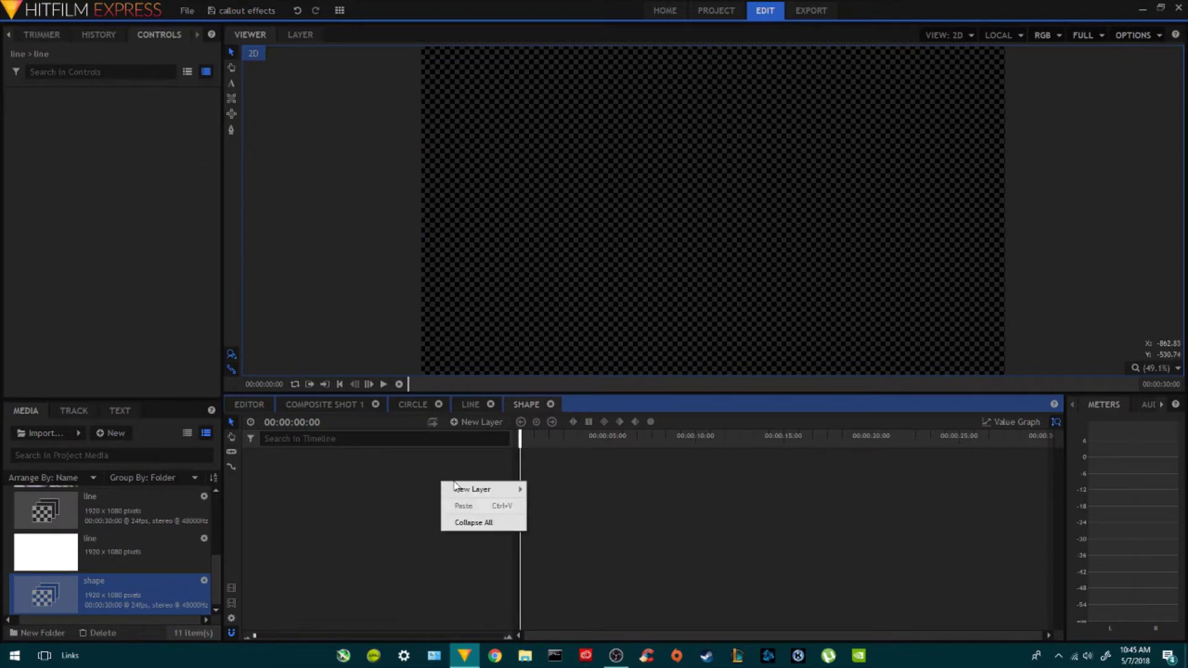
pyautogui.moveTo(458, 489)
pyautogui.click(547, 494)
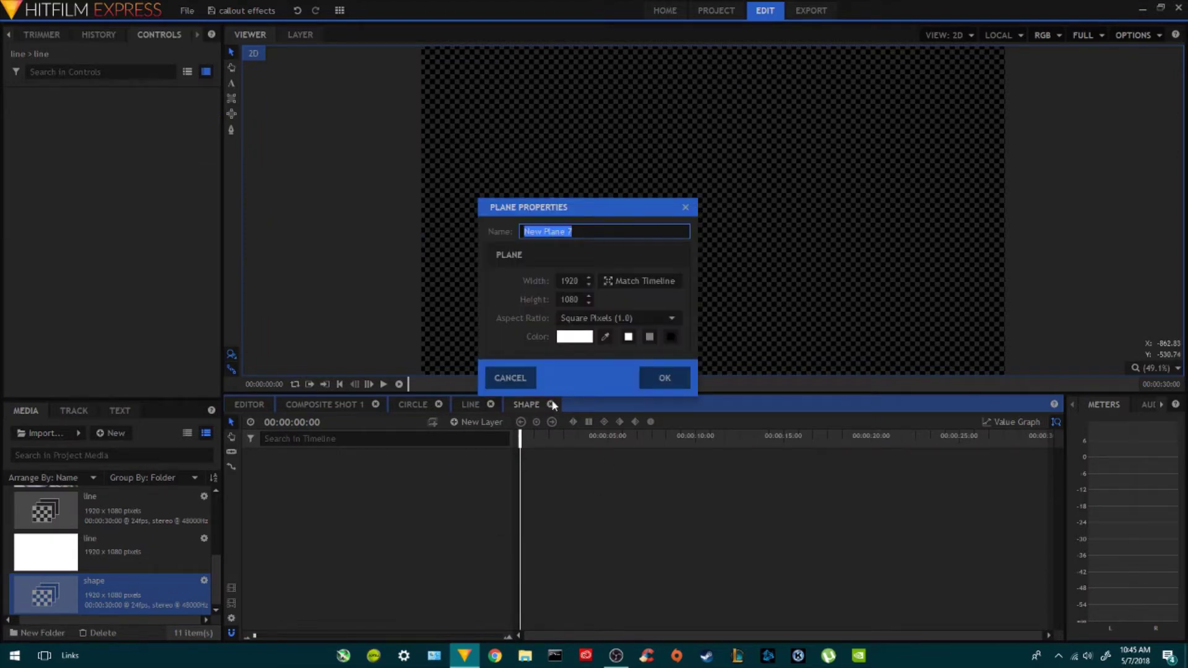
pyautogui.write('shape')
pyautogui.press('Return')
# - Scale the shape plane down to a wide bar of about 46.1% by 14.8% and expand its Transform properties
pyautogui.scroll(-1, 900, 241)
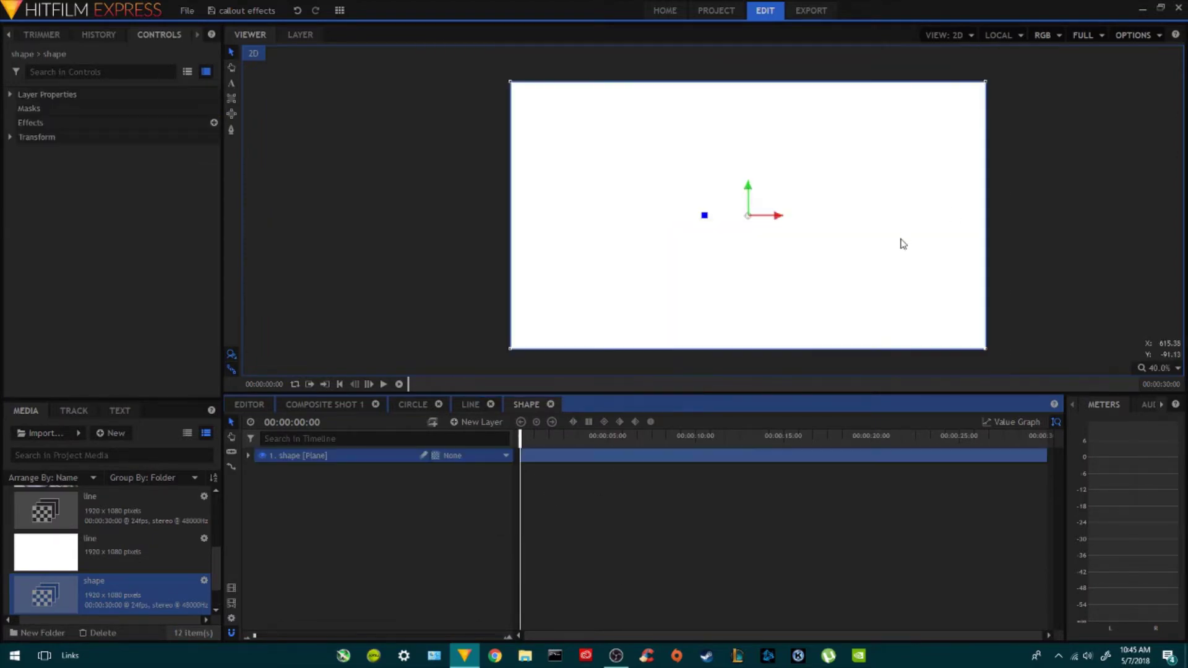
pyautogui.moveTo(984, 83); pyautogui.dragTo(858, 198)
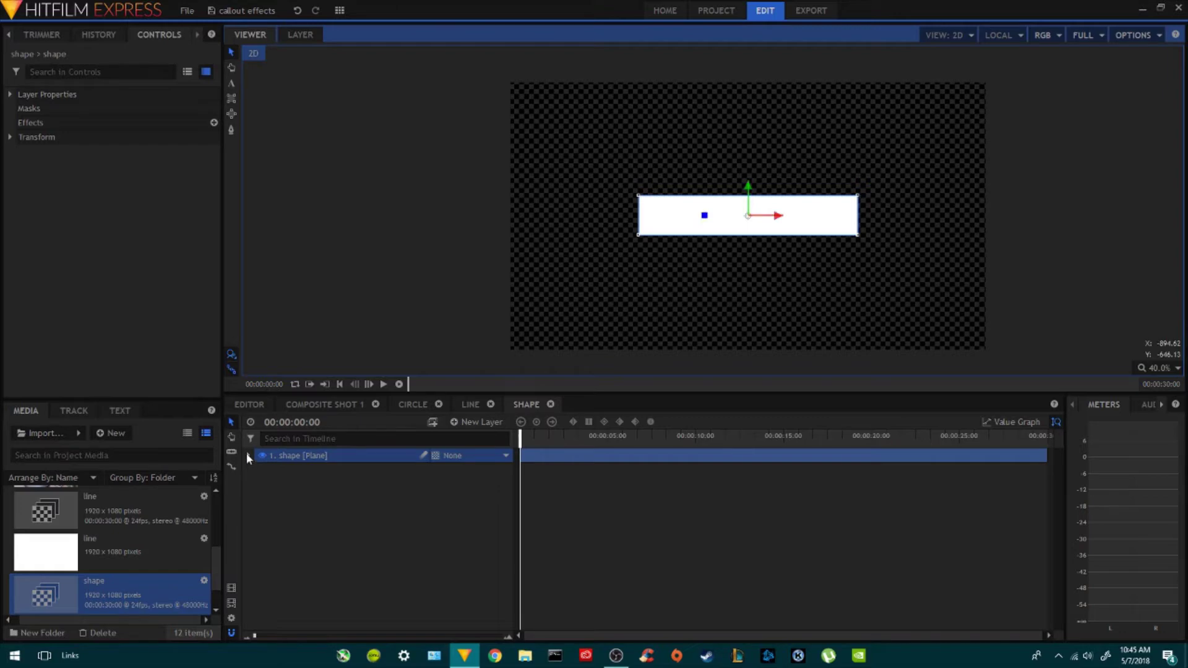
pyautogui.click(248, 456)
pyautogui.click(260, 498)
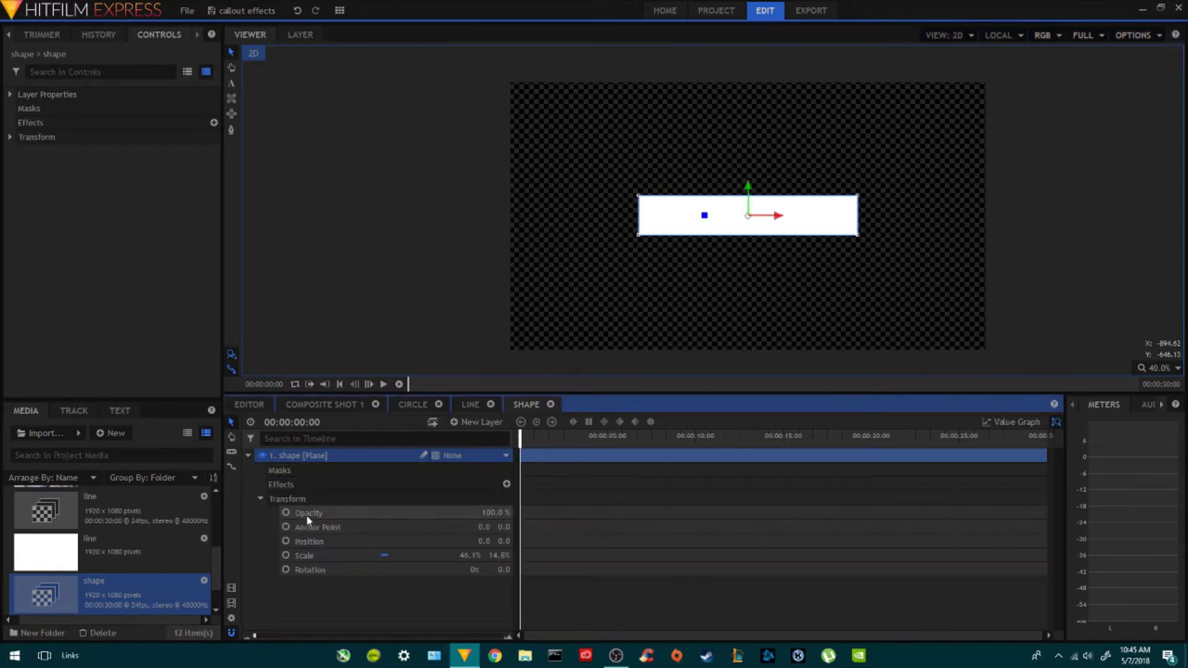
# - Move the shape layer's anchor point to X 953.0, at the bar's right edge, and shift its X position to 412.5
pyautogui.click(299, 500)
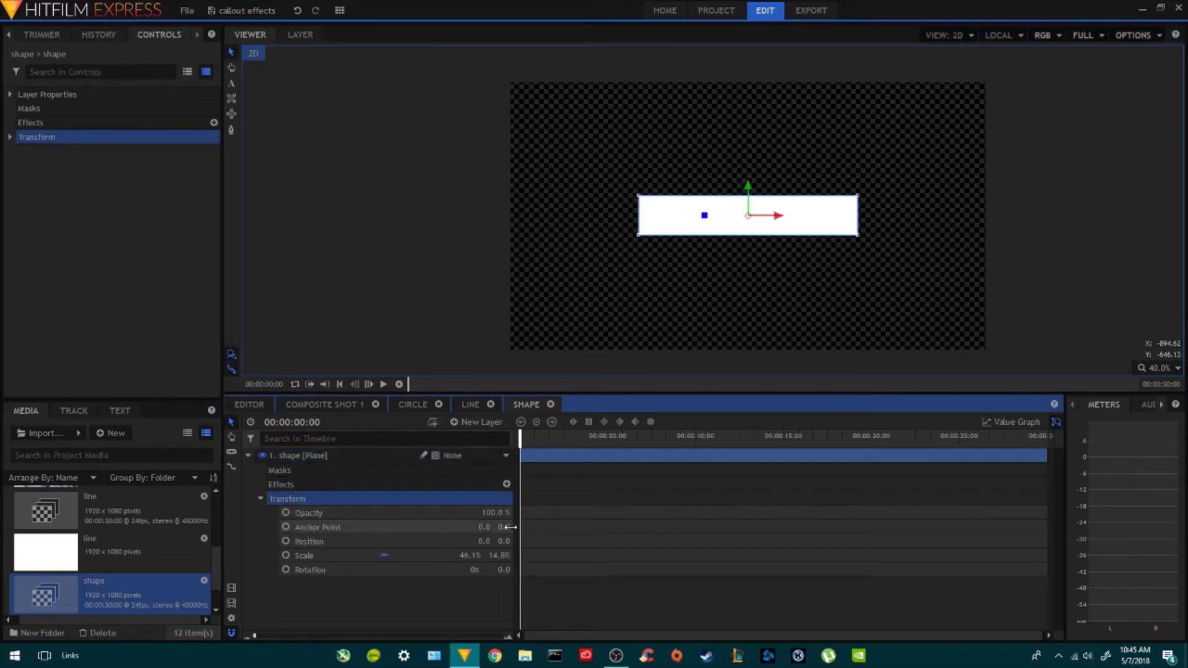
pyautogui.moveTo(509, 528)
pyautogui.mouseDown()
pyautogui.moveTo(483, 527)
pyautogui.moveTo(587, 528)
pyautogui.moveTo(493, 527)
pyautogui.mouseUp()
pyautogui.hotkey('ctrl', 'z')
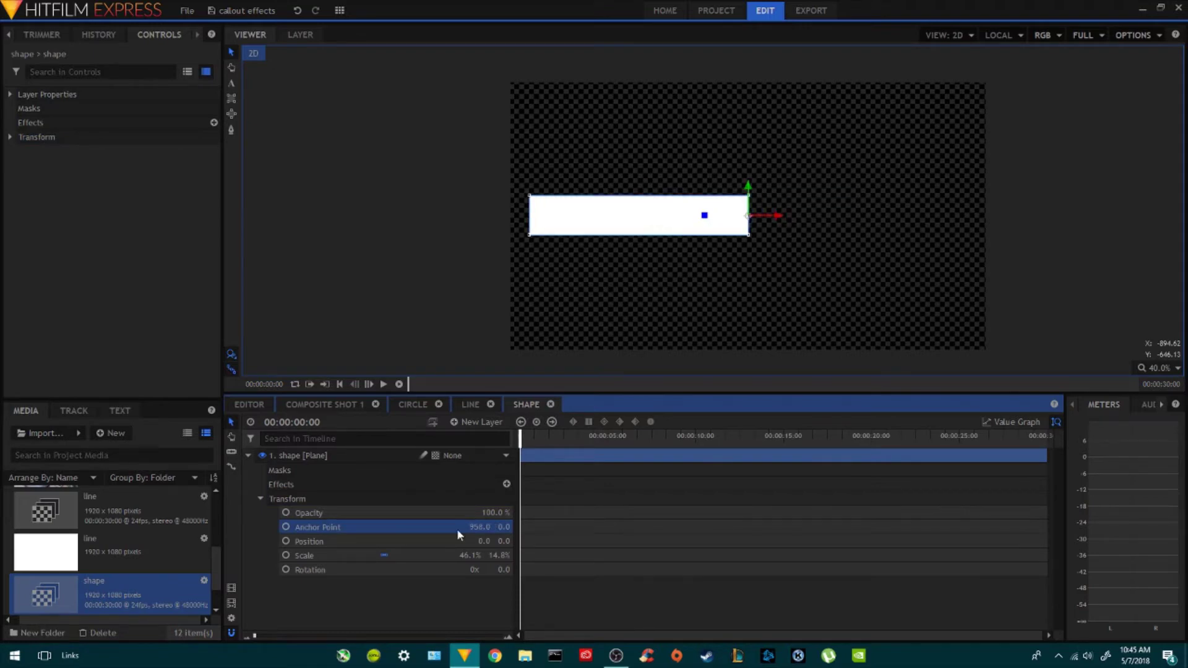
pyautogui.moveTo(776, 215); pyautogui.dragTo(876, 215)
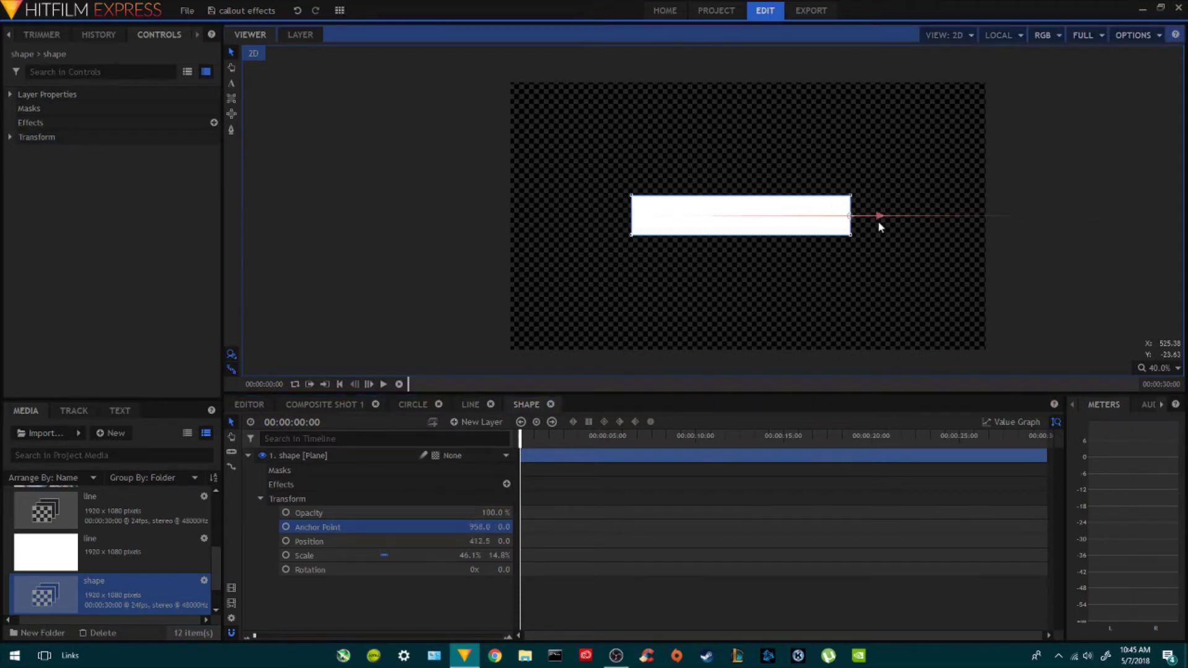
pyautogui.moveTo(481, 526); pyautogui.dragTo(478, 526)
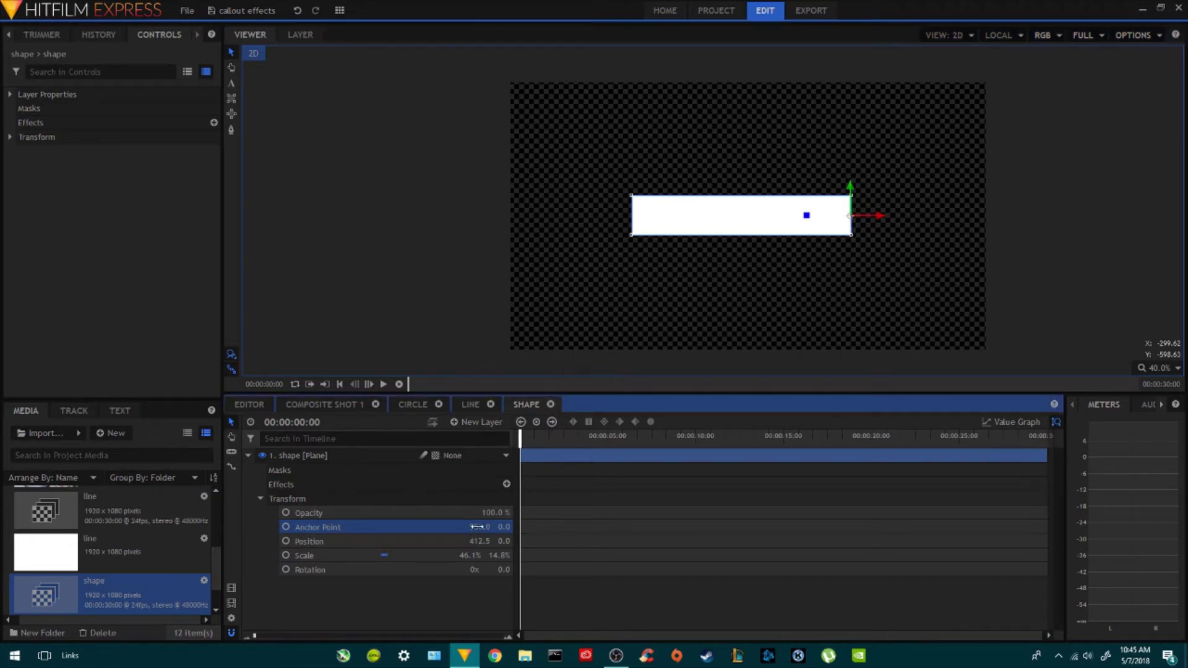
# - Keyframe the bar's horizontal scale from 0% at the first frame to 47.0% at 00:00:00:16
pyautogui.click(384, 555)
pyautogui.moveTo(385, 555)
pyautogui.mouseDown()
pyautogui.moveTo(363, 555)
pyautogui.moveTo(381, 555)
pyautogui.mouseUp()
pyautogui.click(470, 555)
pyautogui.write('0')
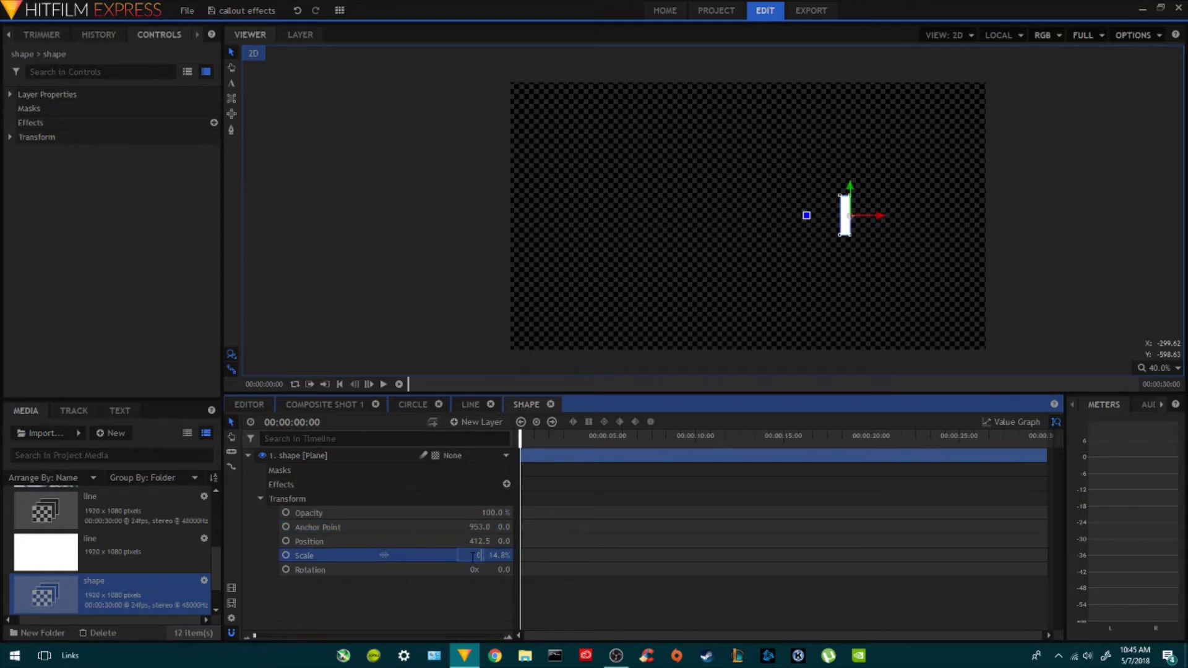
pyautogui.press('Return')
pyautogui.click(286, 555)
pyautogui.scroll(5, 553, 461)
pyautogui.moveTo(522, 439); pyautogui.dragTo(660, 435)
pyautogui.moveTo(472, 555)
pyautogui.mouseDown()
pyautogui.moveTo(518, 555)
pyautogui.moveTo(471, 556)
pyautogui.mouseUp()
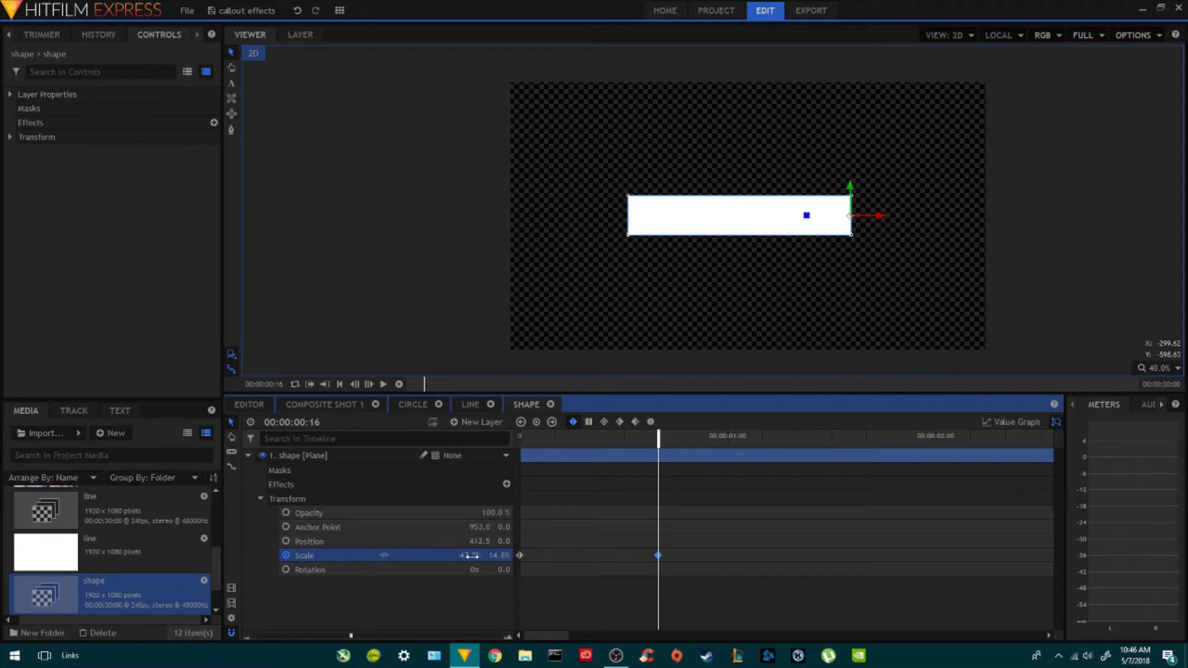
# - Change both Scale keyframes to smooth interpolation and play the bar's animation from the start
pyautogui.moveTo(728, 523); pyautogui.dragTo(520, 593)
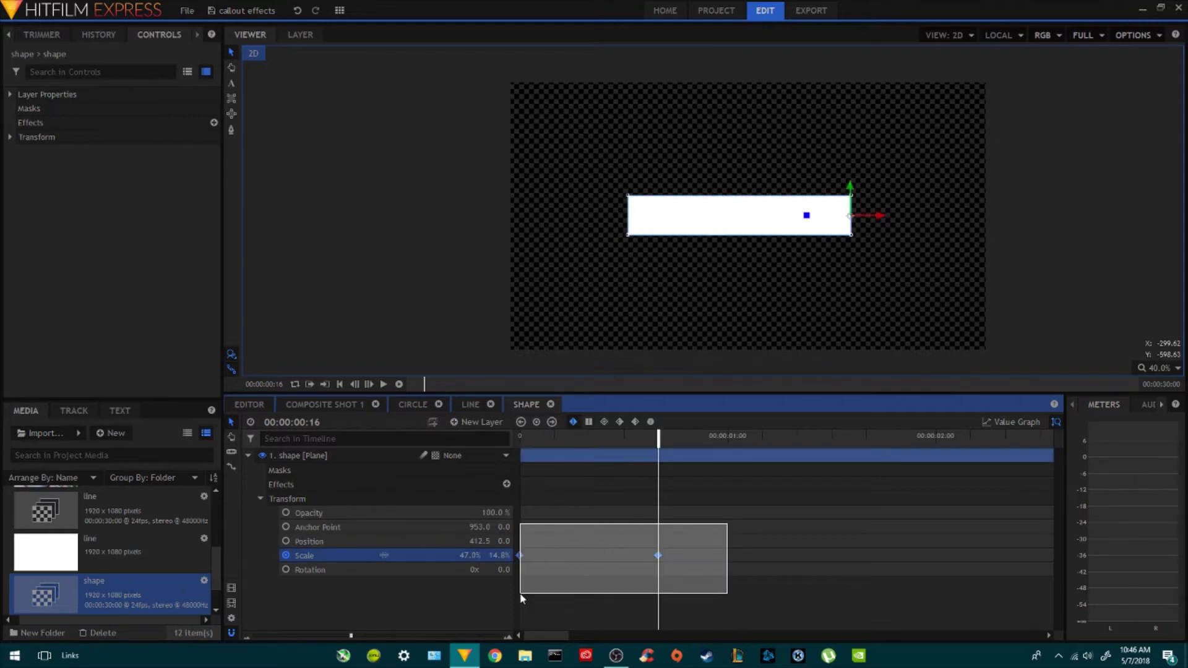
pyautogui.moveTo(658, 438); pyautogui.dragTo(519, 444)
pyautogui.press('space')
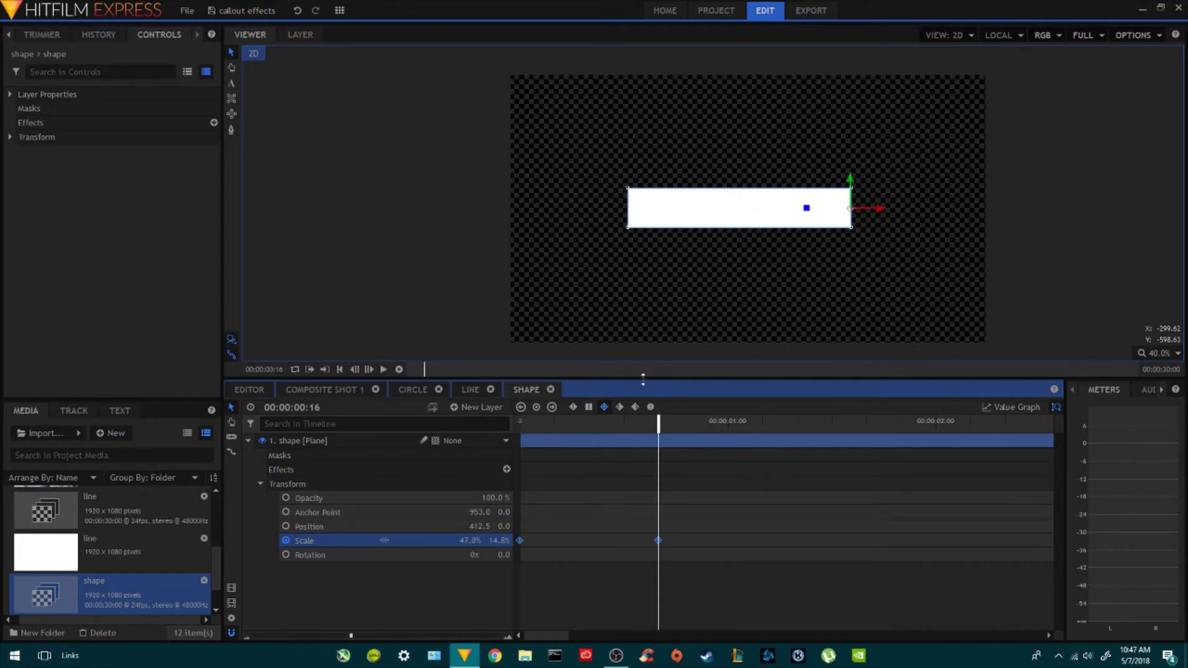
# - Open the main Editor timeline, adjust its height and play the background shot from the start
pyautogui.moveTo(643, 380); pyautogui.dragTo(644, 368)
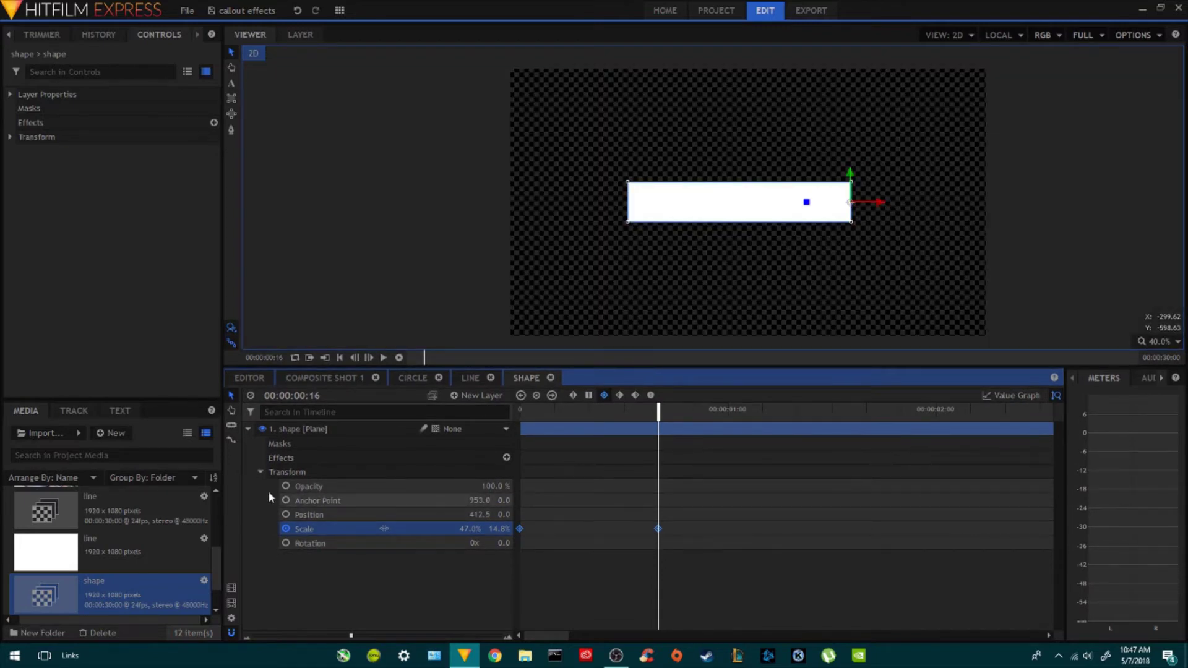
pyautogui.click(264, 376)
pyautogui.moveTo(372, 411)
pyautogui.mouseDown()
pyautogui.moveTo(716, 437)
pyautogui.moveTo(356, 420)
pyautogui.mouseUp()
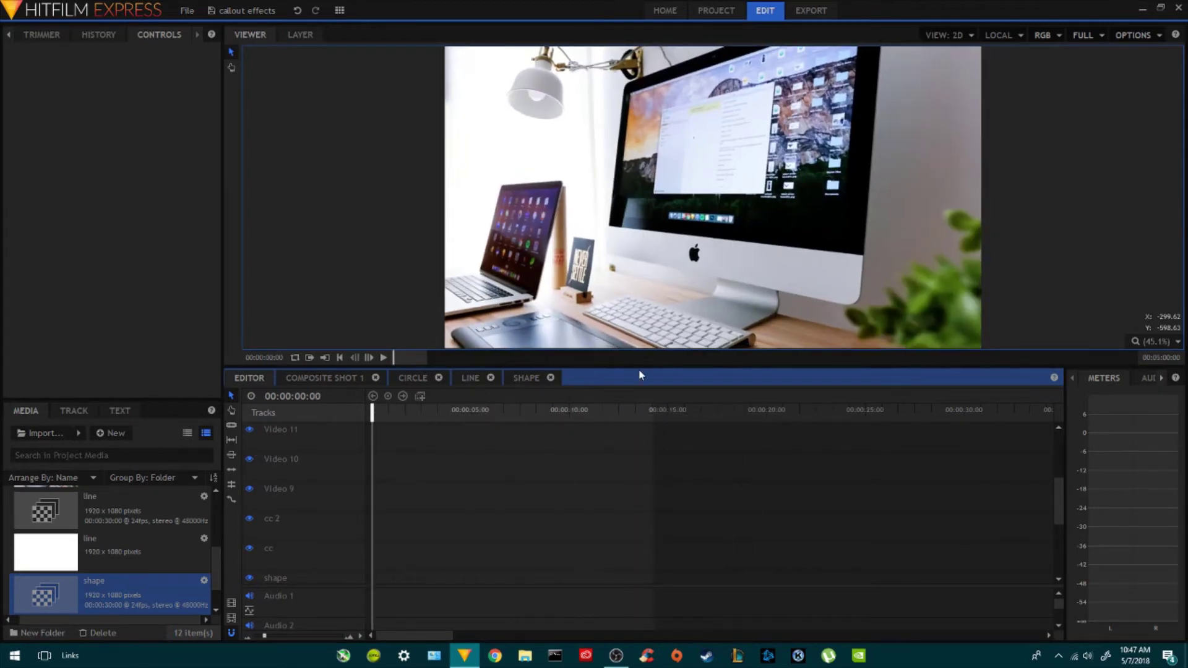
pyautogui.moveTo(638, 367); pyautogui.dragTo(618, 425)
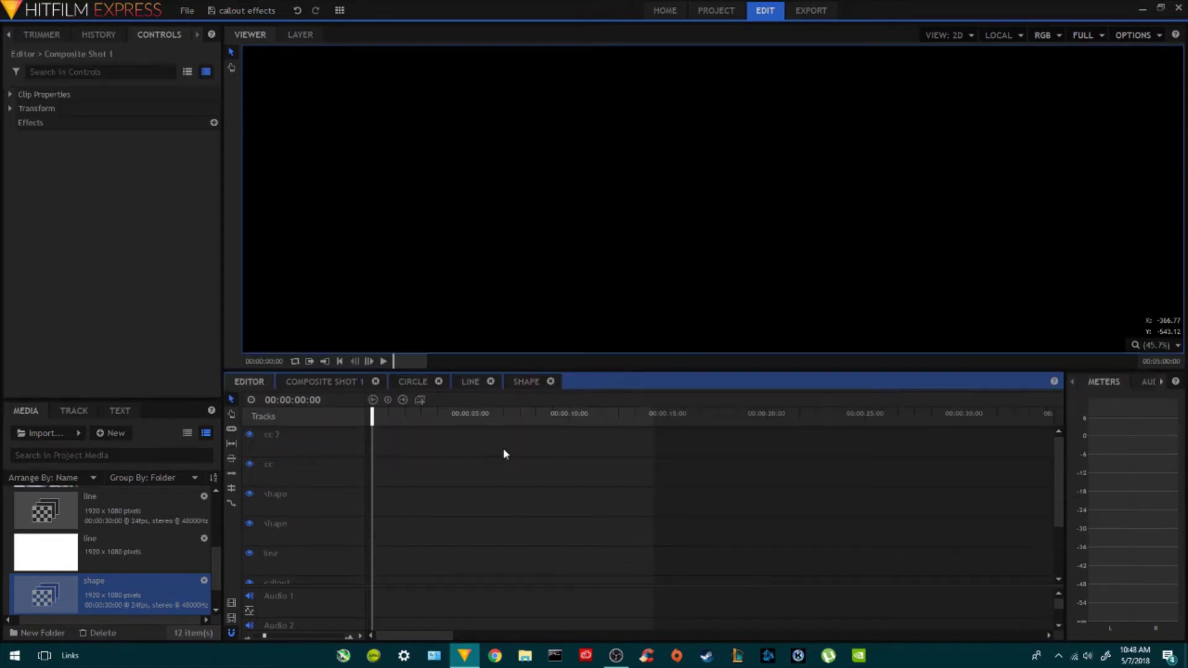
pyautogui.click(372, 414)
pyautogui.press('space')
pyautogui.press('space')
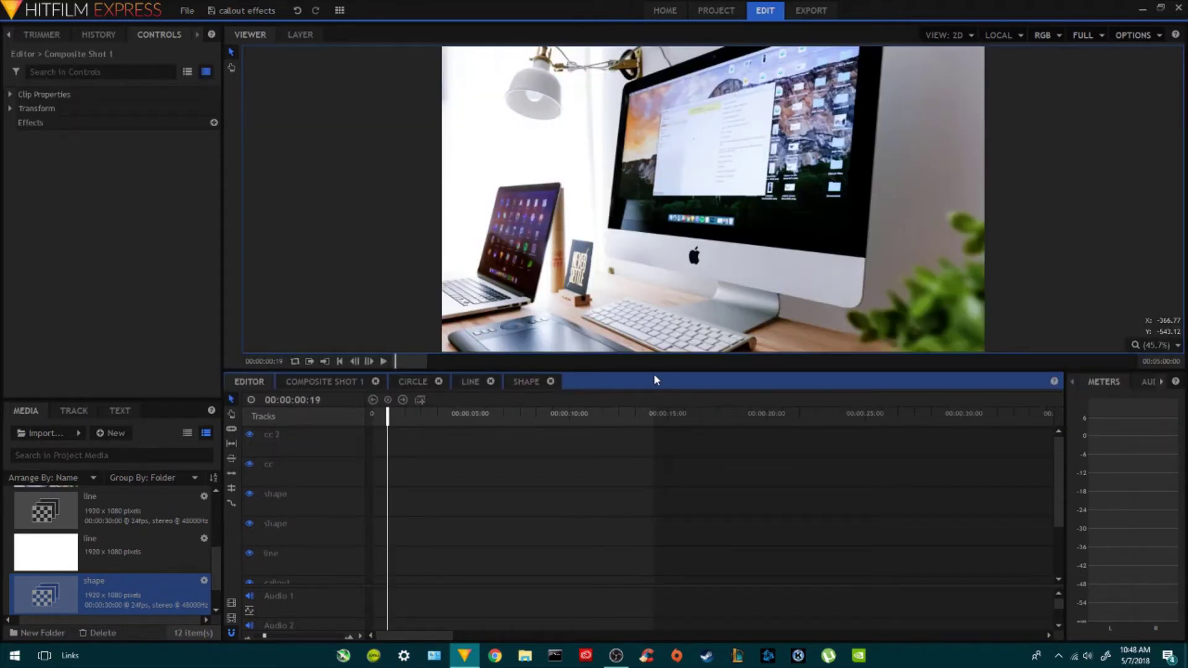
# - Enlarge the media list and move the circle, line and shape composite shots into the comps folder
pyautogui.moveTo(88, 399); pyautogui.dragTo(100, 311)
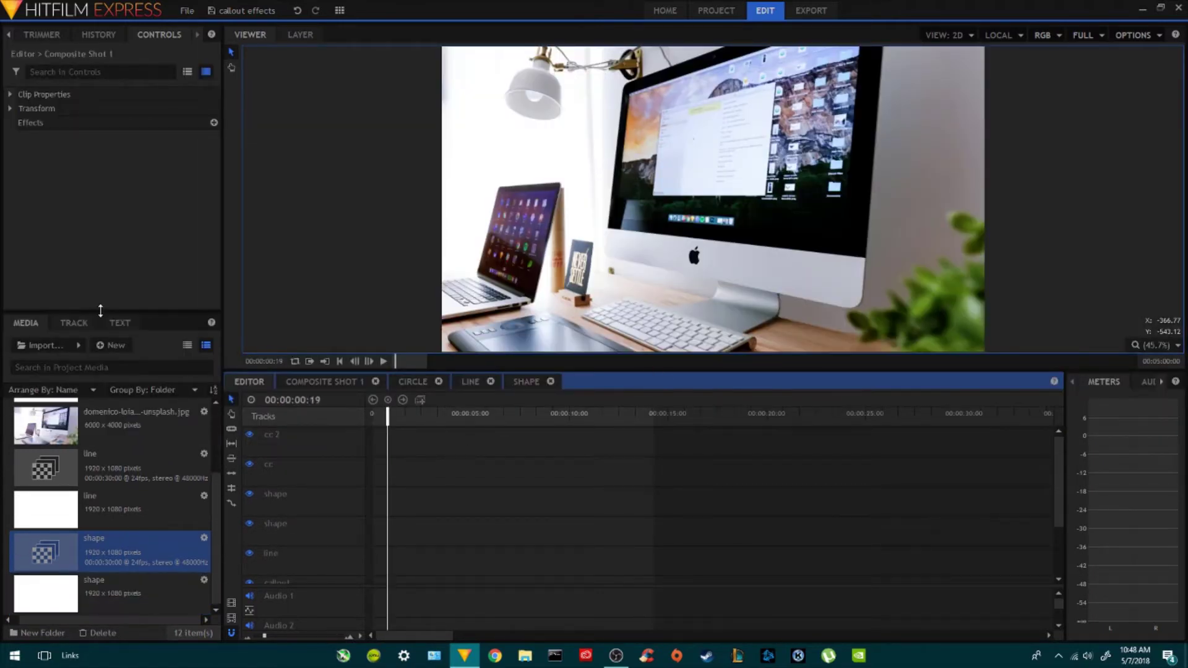
pyautogui.scroll(3, 92, 464)
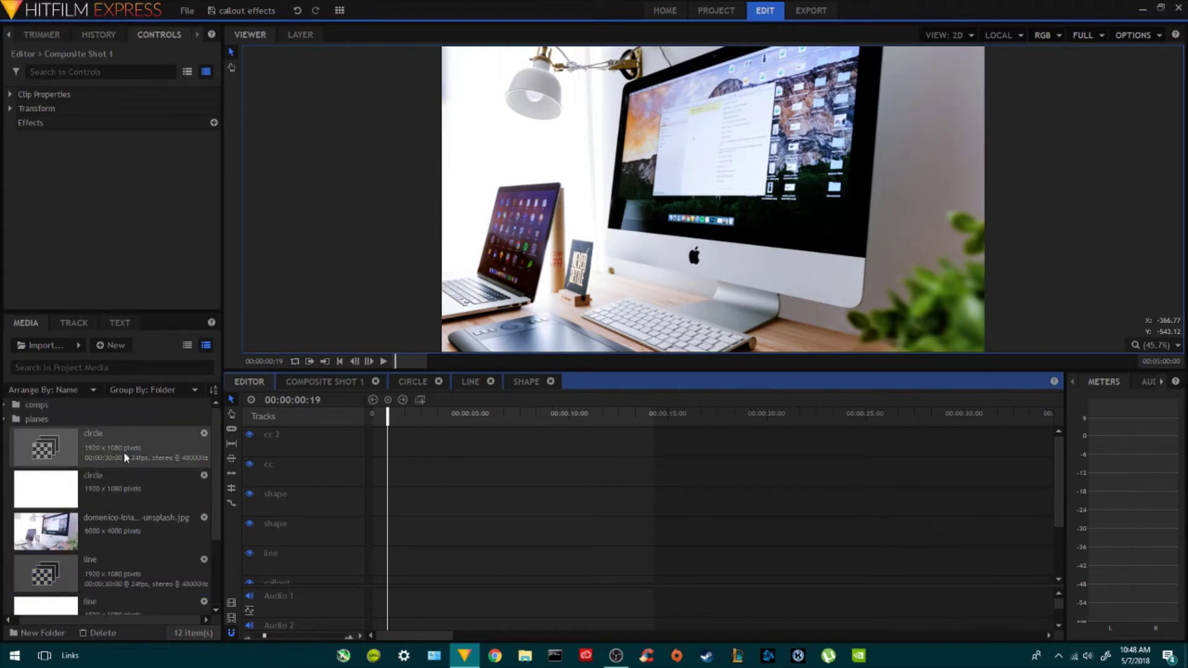
pyautogui.click(26, 457)
pyautogui.moveTo(52, 569); pyautogui.dragTo(40, 407)
pyautogui.moveTo(39, 526); pyautogui.dragTo(39, 406)
pyautogui.click(9, 406)
pyautogui.moveTo(58, 568); pyautogui.dragTo(5, 414)
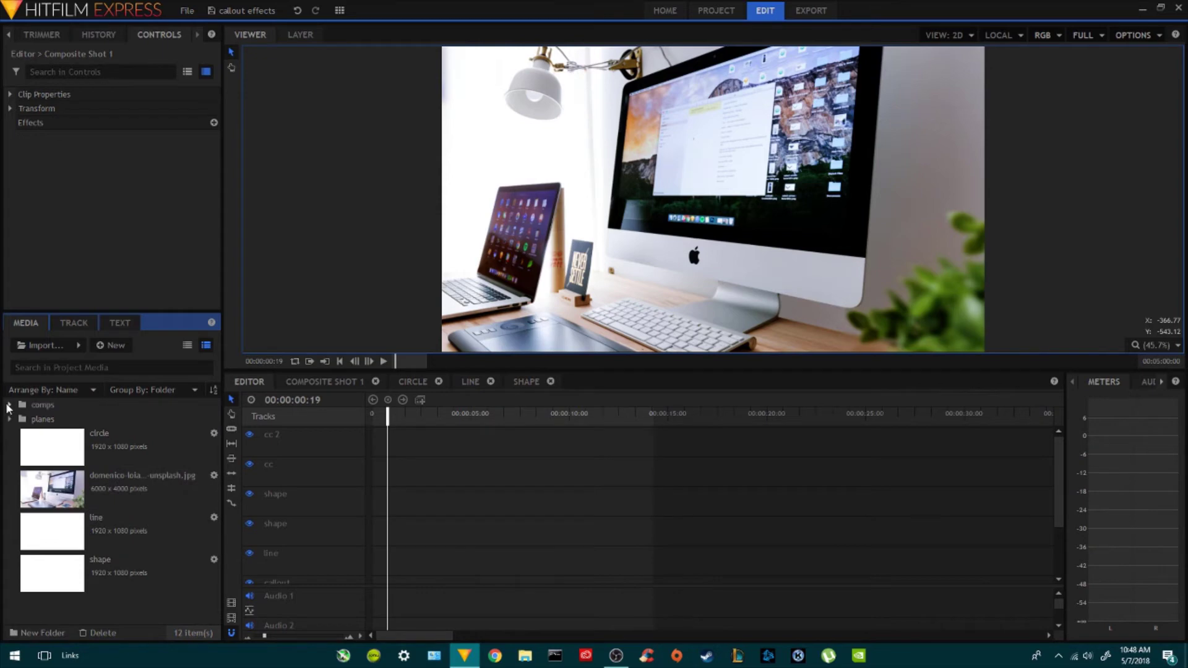
pyautogui.click(9, 406)
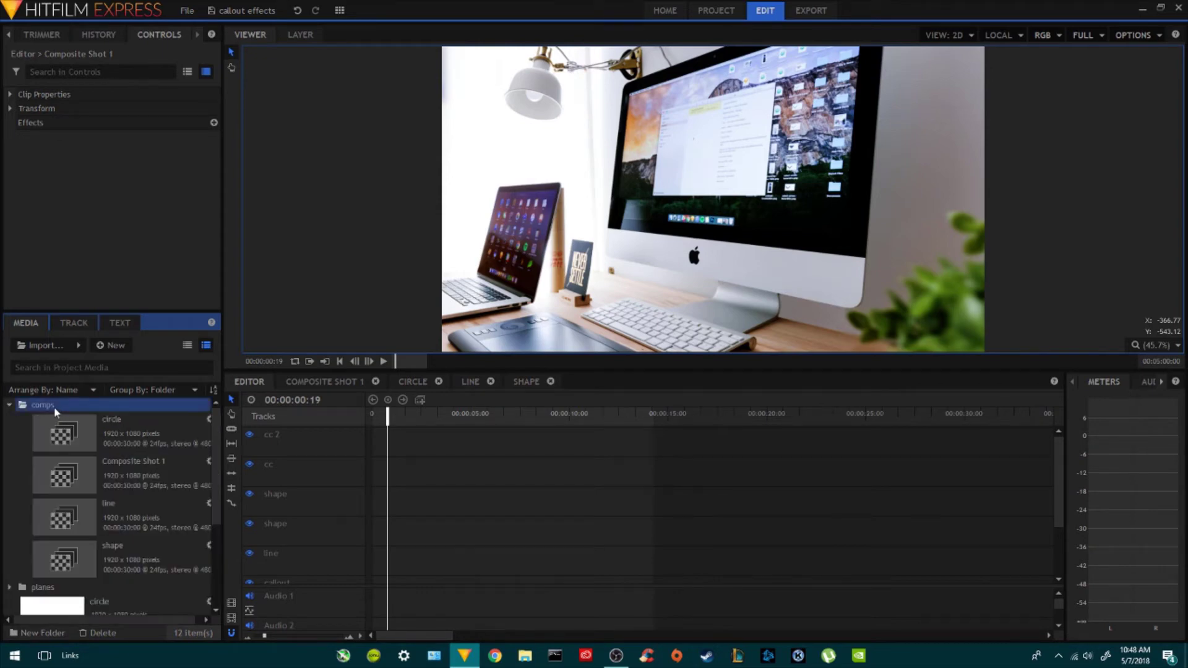
pyautogui.click(8, 405)
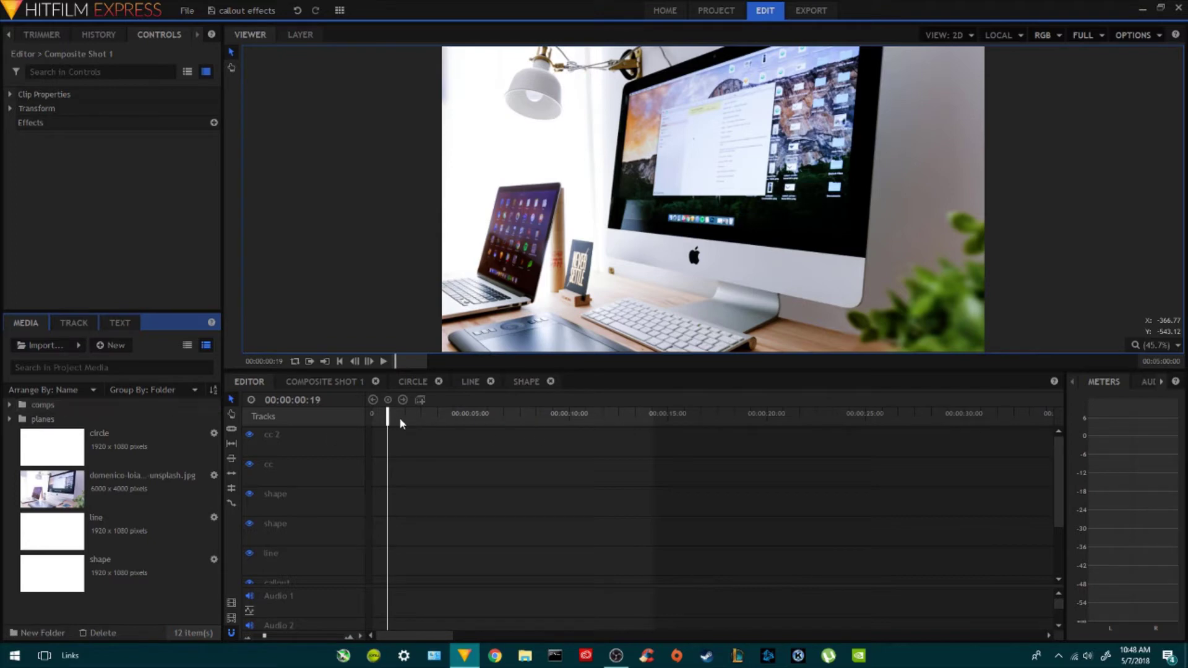
# - Place the circle composite shot on the upper shape track at the start of the Editor timeline and play it
pyautogui.moveTo(390, 420); pyautogui.dragTo(371, 420)
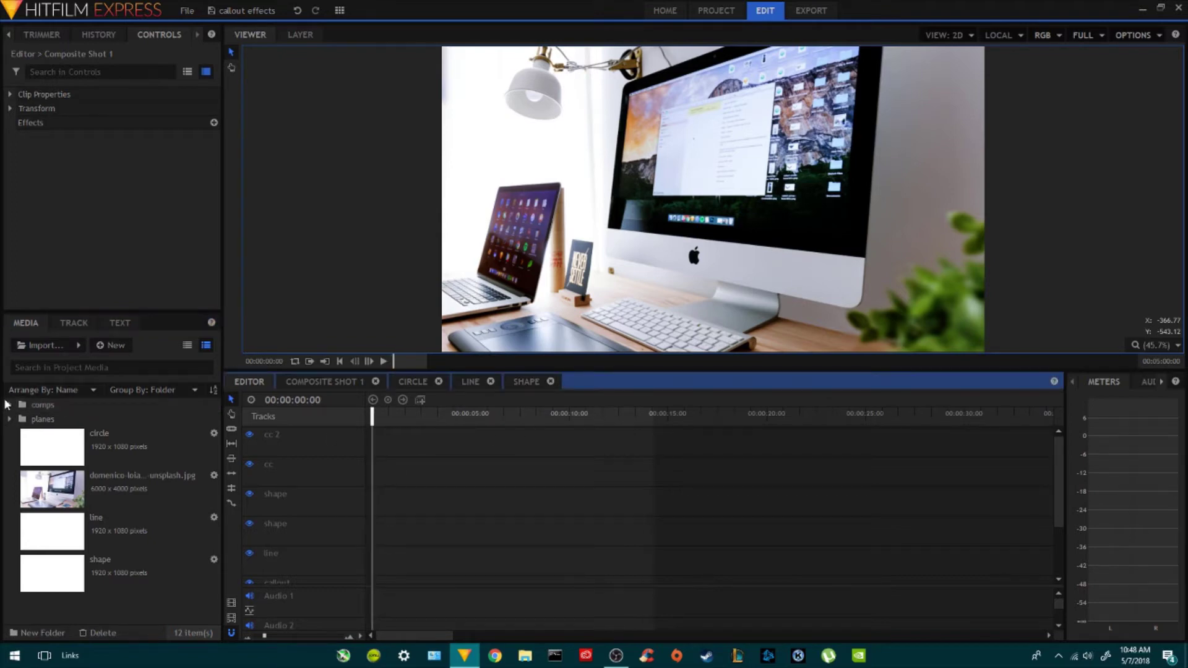
pyautogui.click(8, 406)
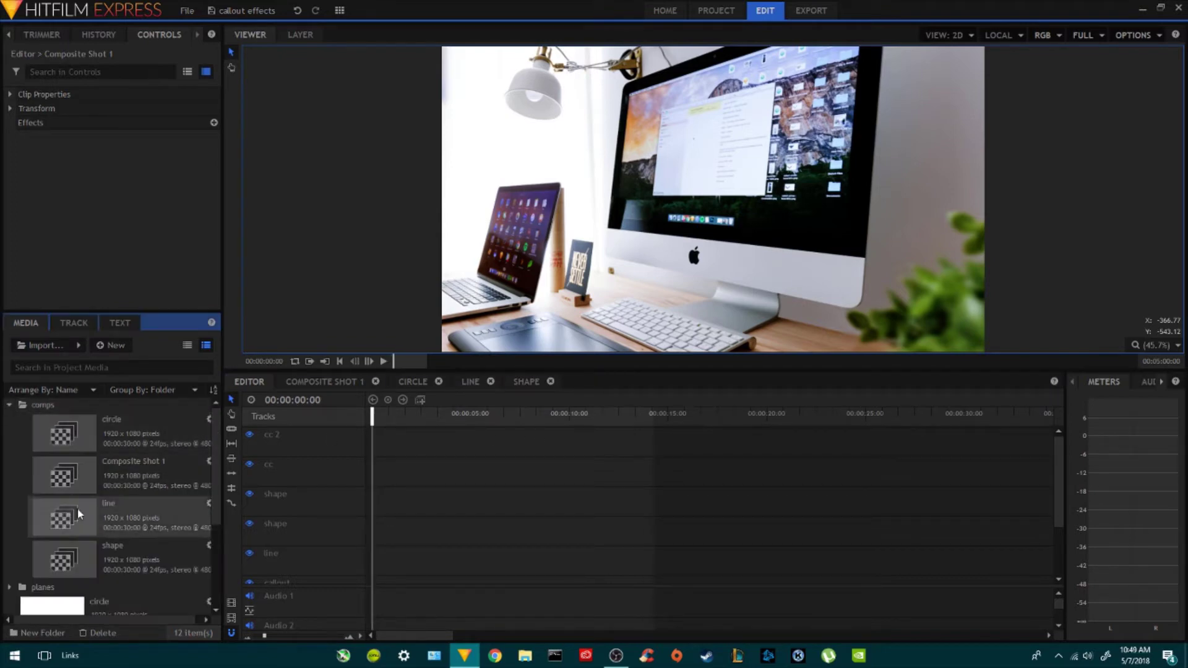
pyautogui.moveTo(69, 428); pyautogui.dragTo(379, 551)
pyautogui.press('space')
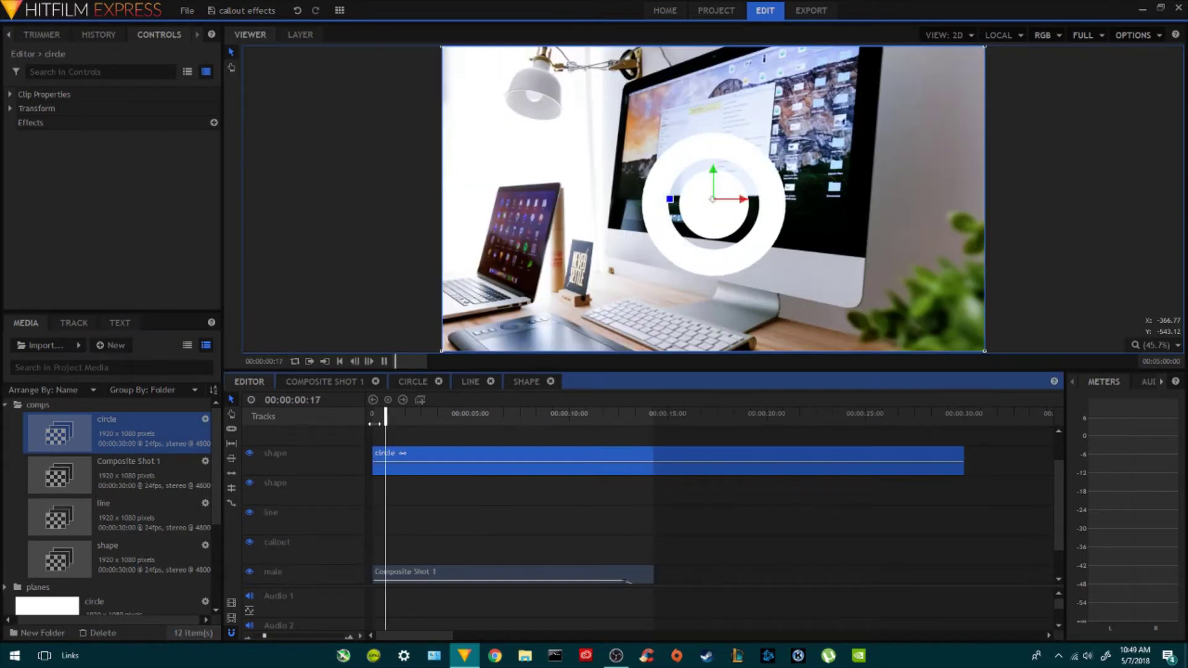
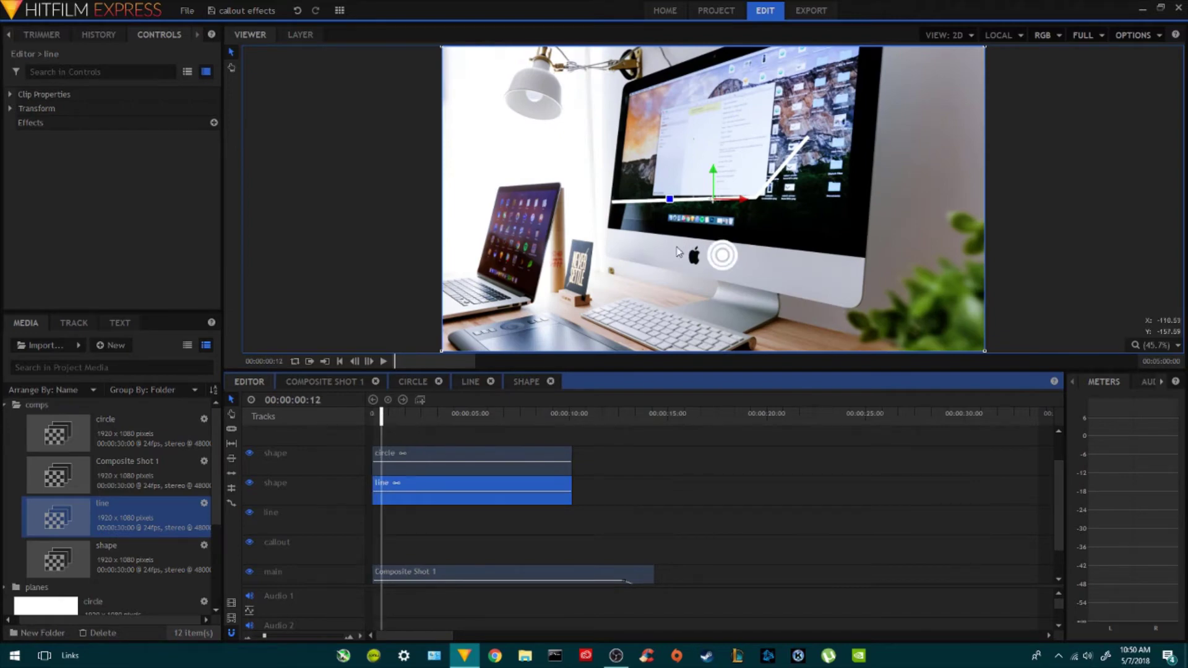
# - Scale down and position the line so its diagonal end meets the circle, and start its clip about one second in
pyautogui.moveTo(713, 206); pyautogui.dragTo(619, 321)
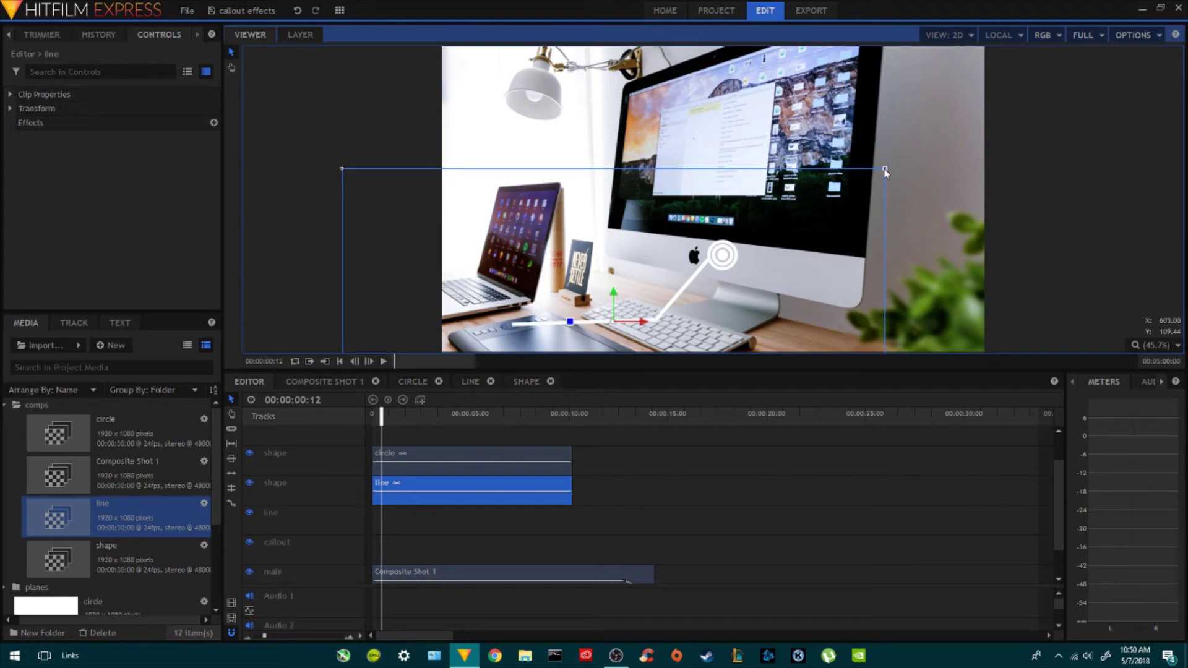
pyautogui.moveTo(884, 169); pyautogui.dragTo(792, 221)
pyautogui.moveTo(674, 308); pyautogui.dragTo(710, 291)
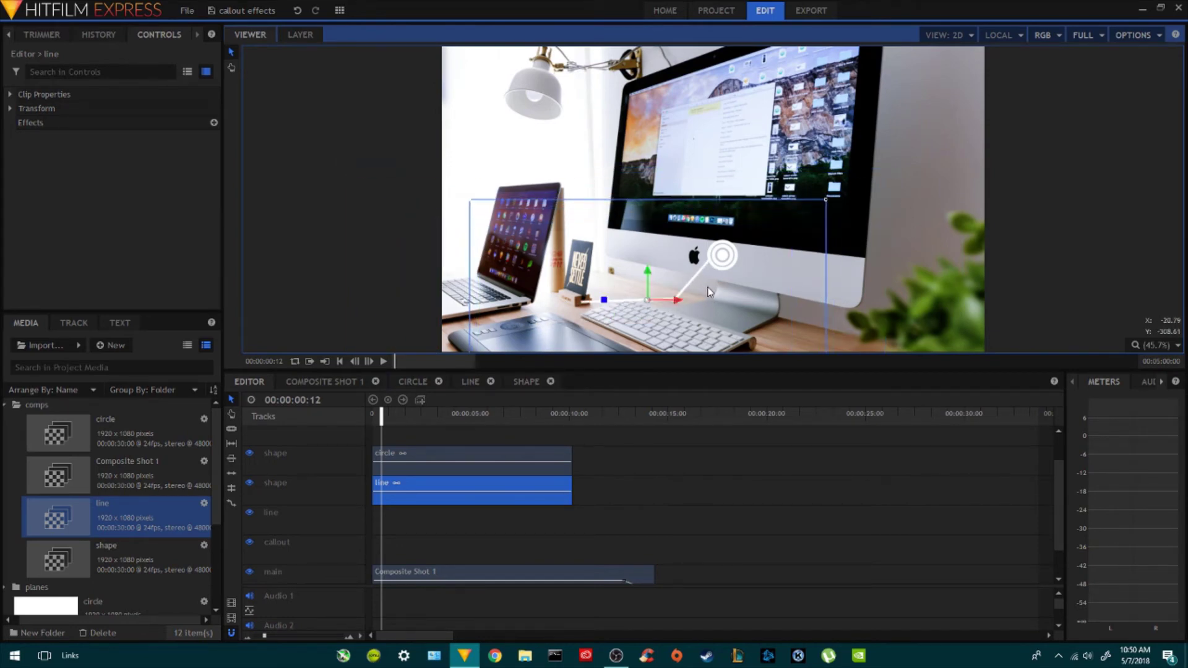
pyautogui.moveTo(825, 200); pyautogui.dragTo(785, 227)
pyautogui.moveTo(717, 288); pyautogui.dragTo(737, 288)
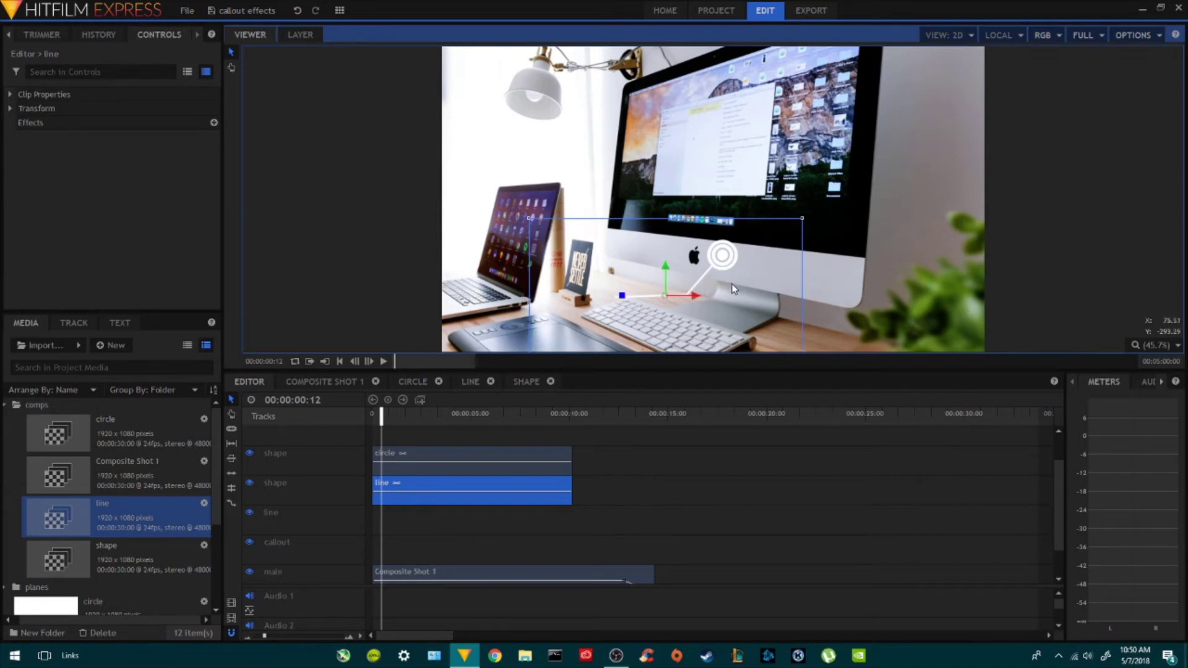
pyautogui.moveTo(412, 485); pyautogui.dragTo(432, 490)
pyautogui.moveTo(382, 417); pyautogui.dragTo(417, 416)
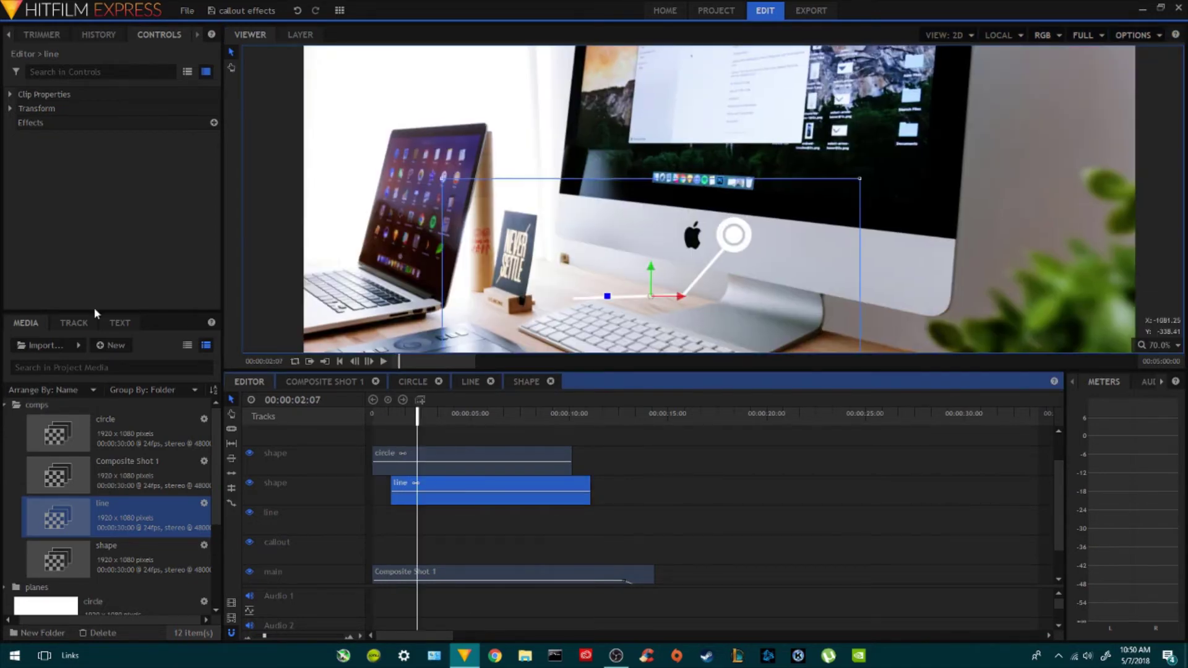
# - Add a Linear Wipe video transition to the start of the line clip
pyautogui.moveTo(99, 314); pyautogui.dragTo(98, 433)
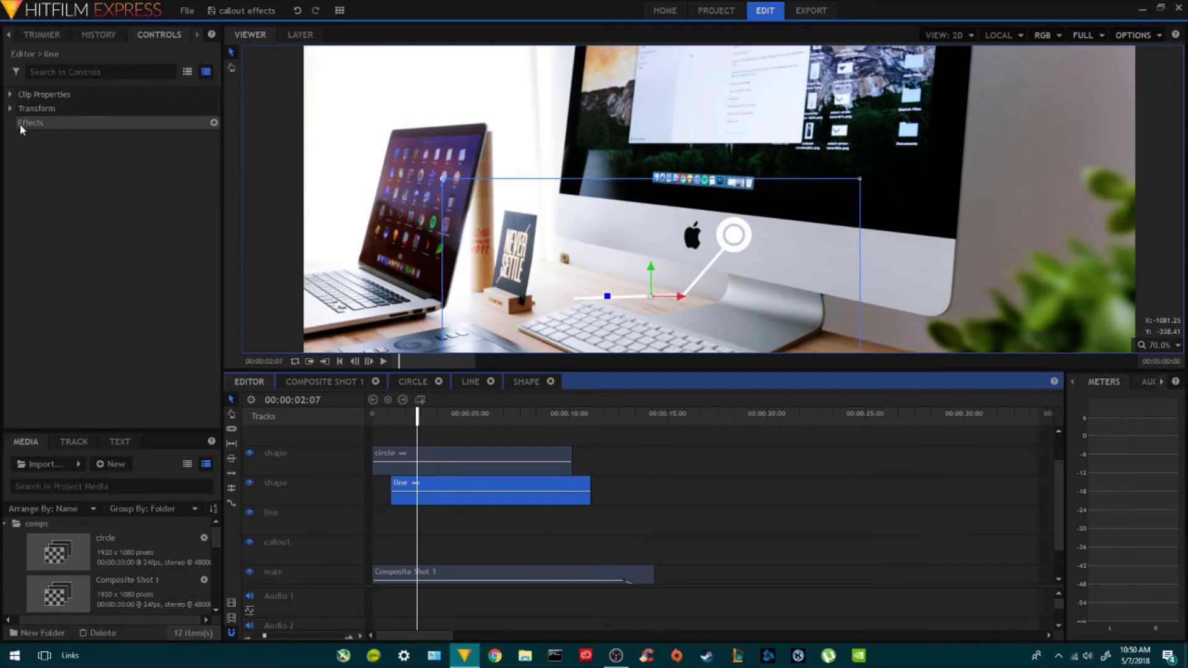
pyautogui.click(10, 35)
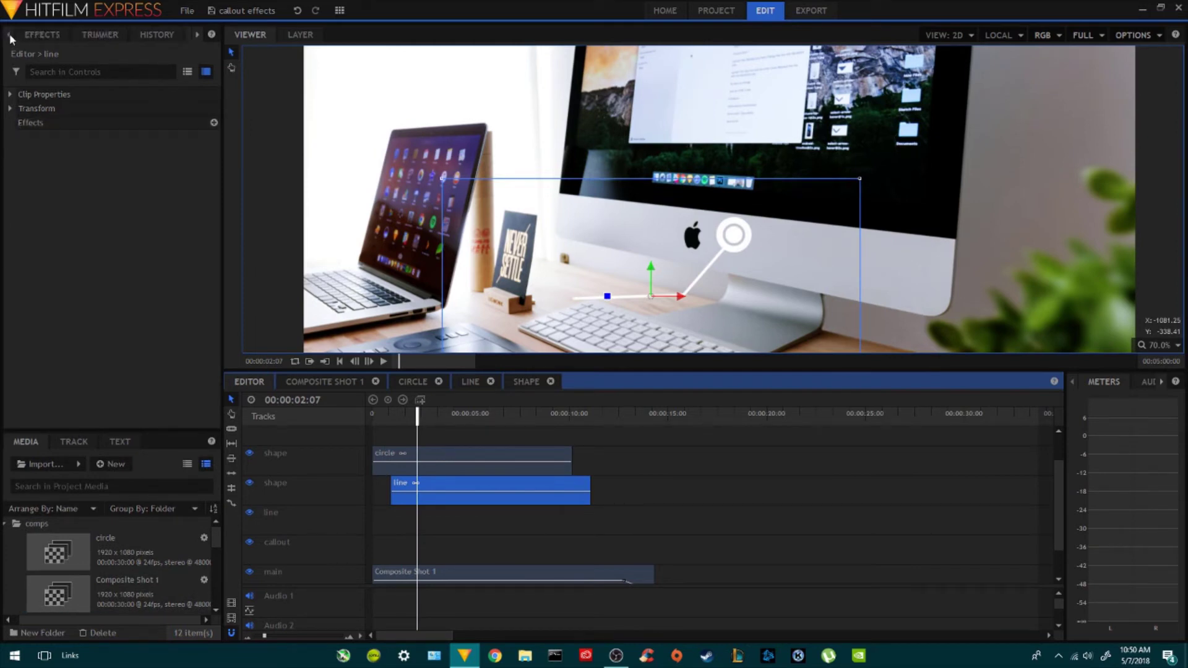
pyautogui.click(30, 35)
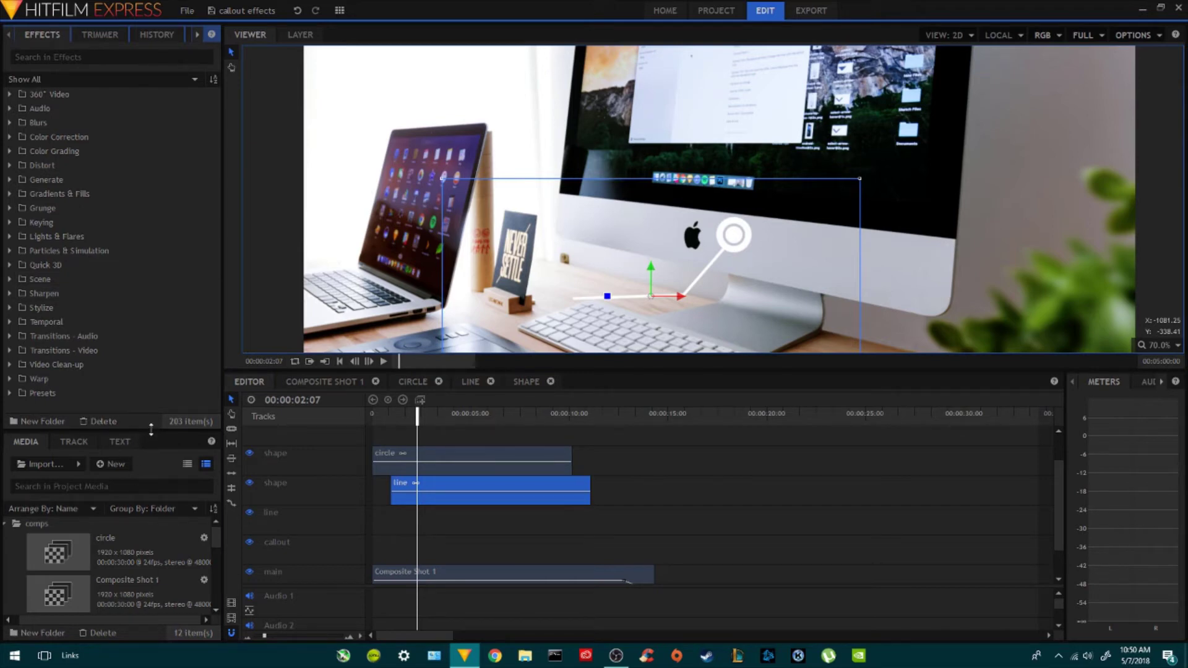
pyautogui.moveTo(151, 429); pyautogui.dragTo(149, 501)
pyautogui.click(9, 350)
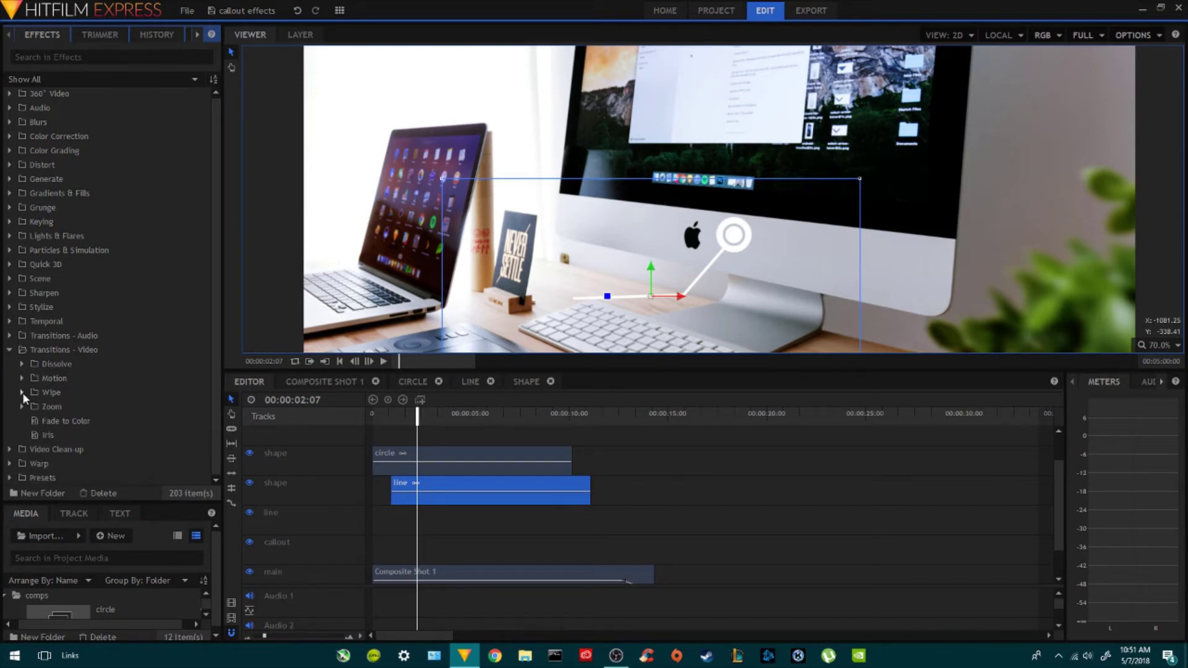
pyautogui.click(22, 393)
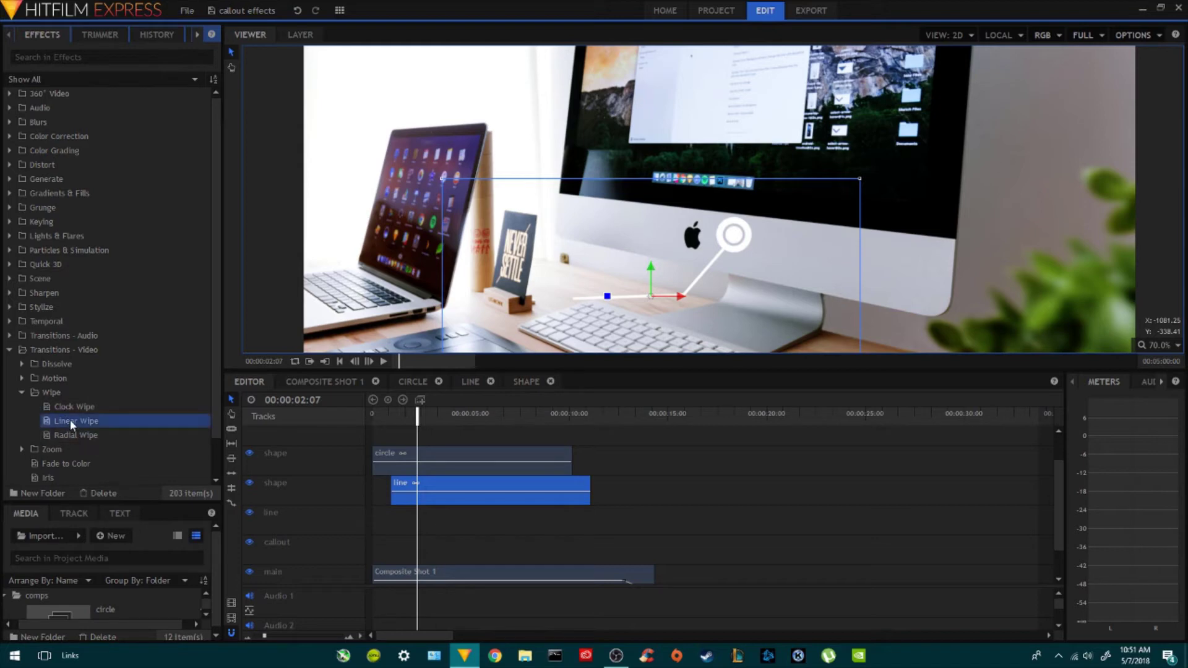
pyautogui.moveTo(69, 420); pyautogui.dragTo(405, 494)
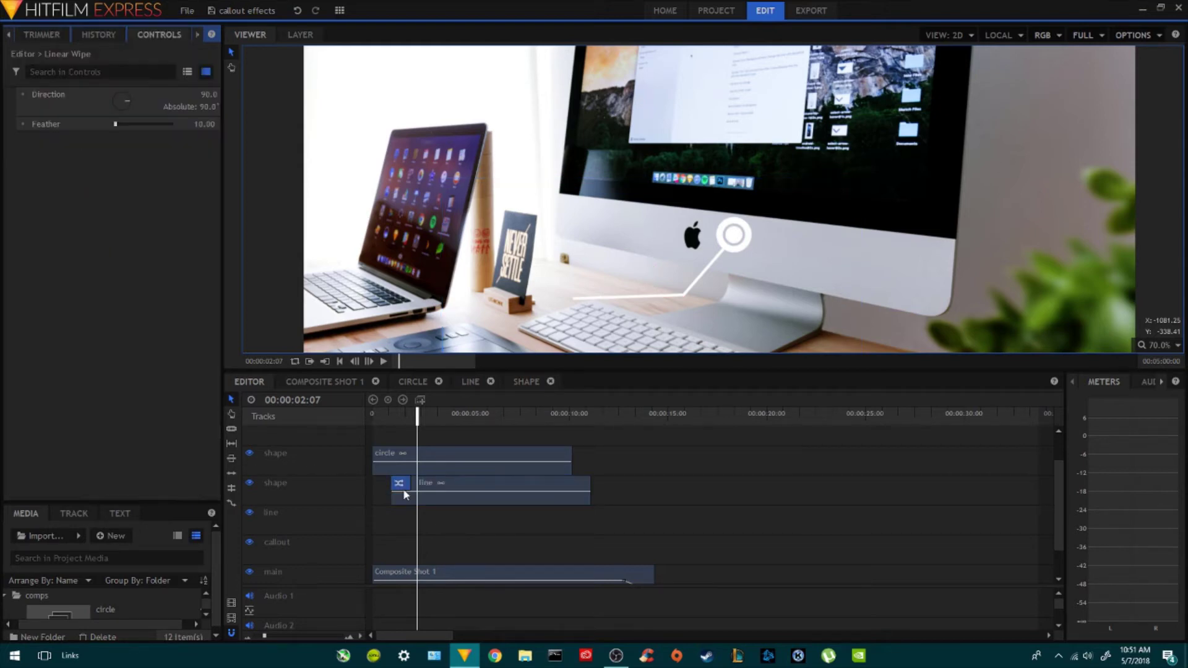
# - Set the Linear Wipe's direction to 287° and feather to 1.00, and play the line's reveal
pyautogui.moveTo(393, 416); pyautogui.dragTo(401, 416)
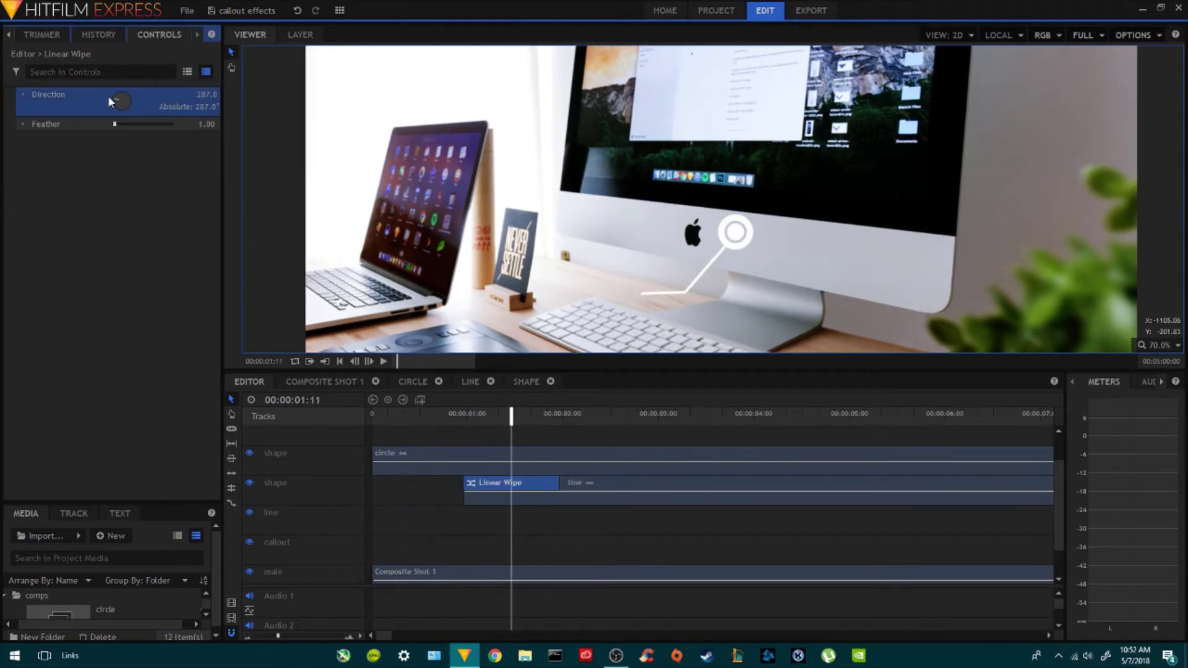
pyautogui.click(463, 415)
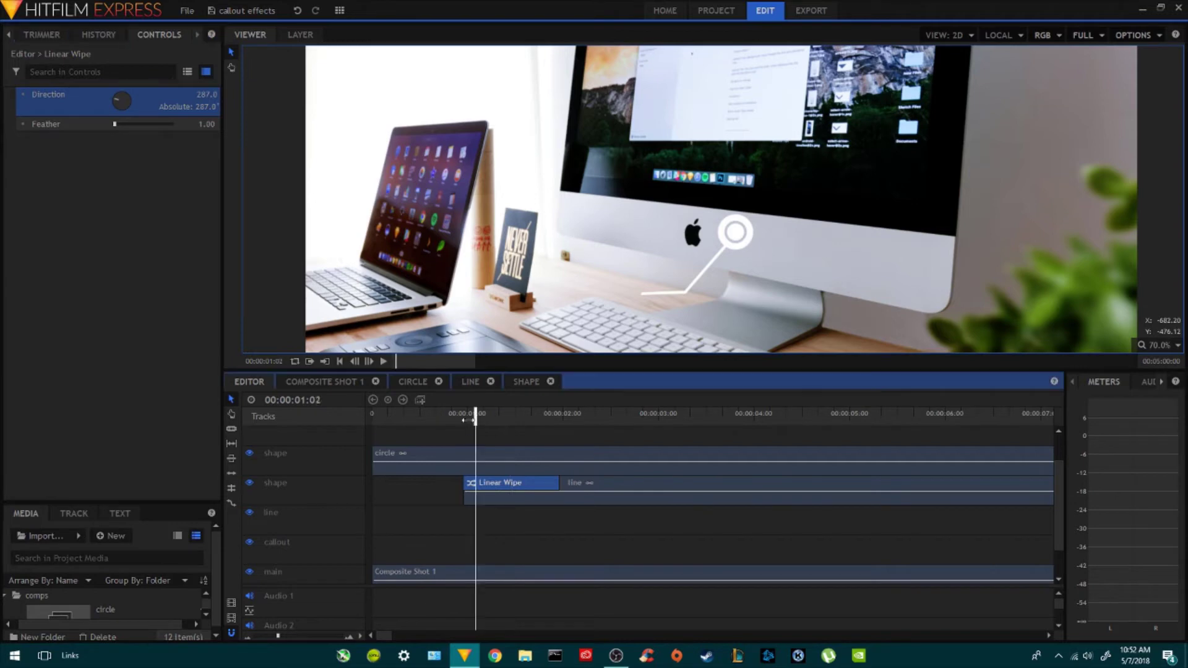
pyautogui.press('space')
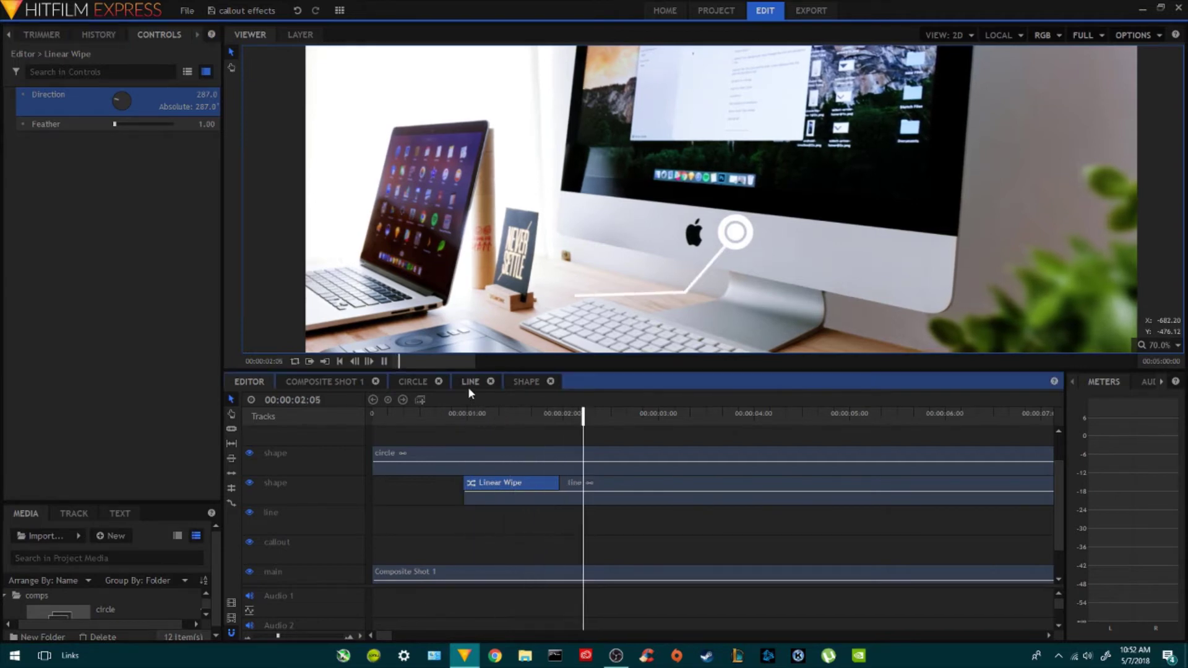
pyautogui.moveTo(420, 414); pyautogui.dragTo(337, 412)
pyautogui.press('space')
# - Shift the line clip so it starts about 5 frames in, and play the circle and line animation from the start
pyautogui.moveTo(660, 488); pyautogui.dragTo(639, 488)
pyautogui.moveTo(406, 421); pyautogui.dragTo(351, 421)
pyautogui.press('space')
pyautogui.moveTo(779, 488); pyautogui.dragTo(538, 486)
pyautogui.moveTo(376, 409); pyautogui.dragTo(369, 414)
pyautogui.press('space')
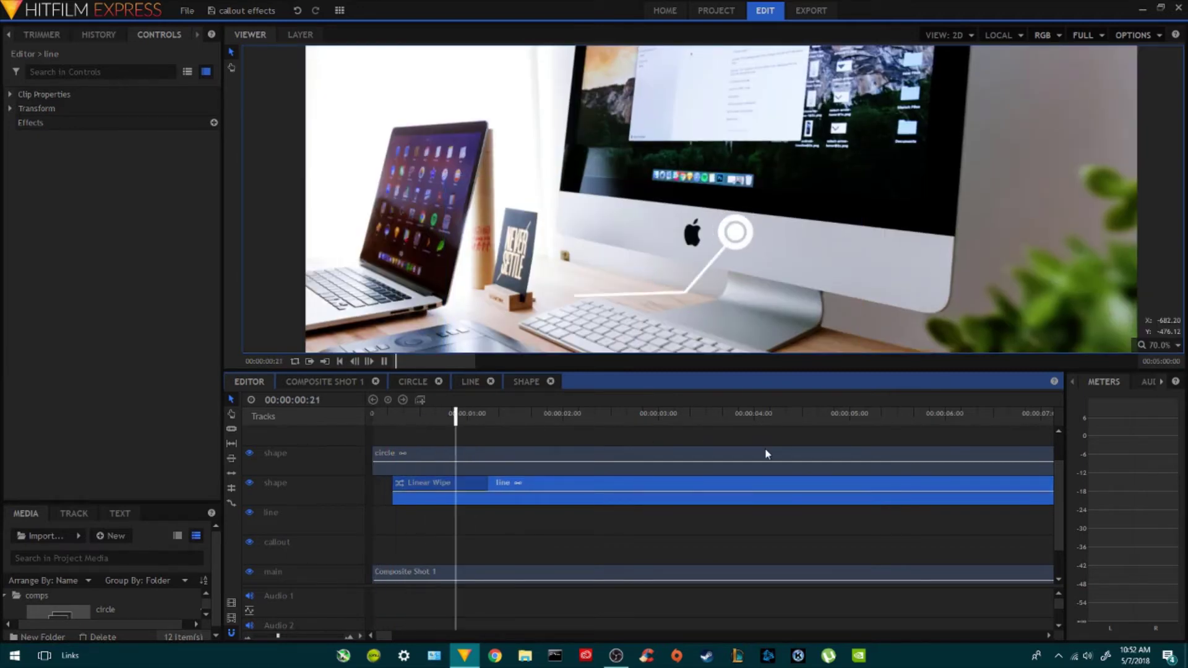
pyautogui.moveTo(389, 413); pyautogui.dragTo(362, 415)
pyautogui.press('space')
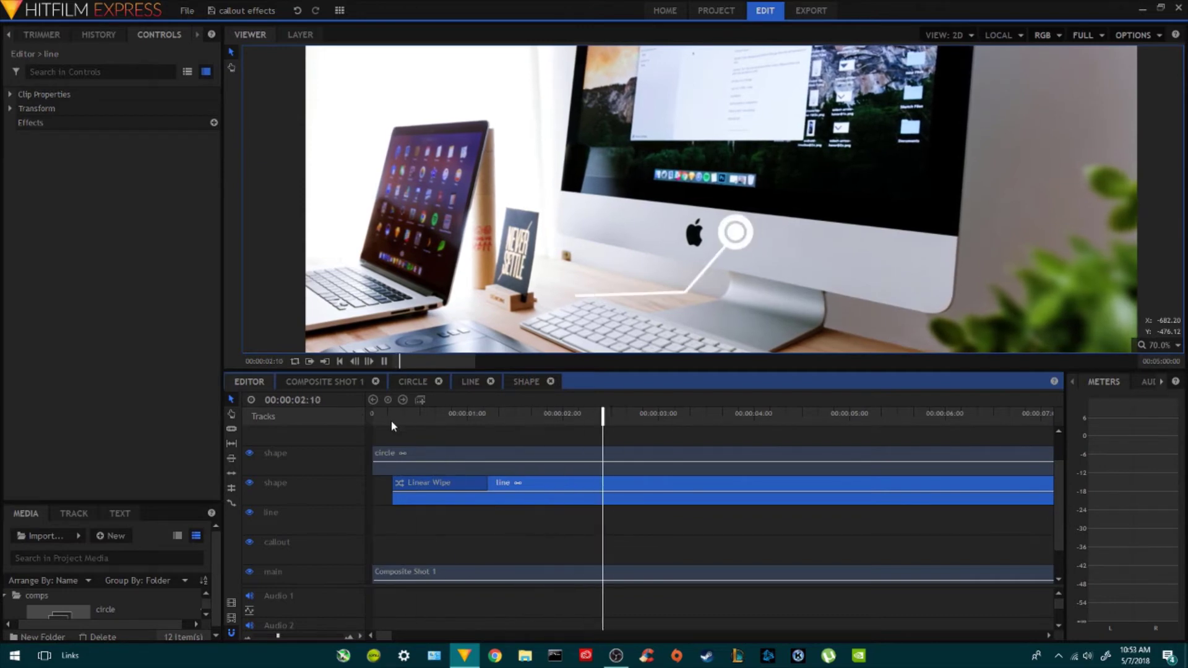
pyautogui.press('space')
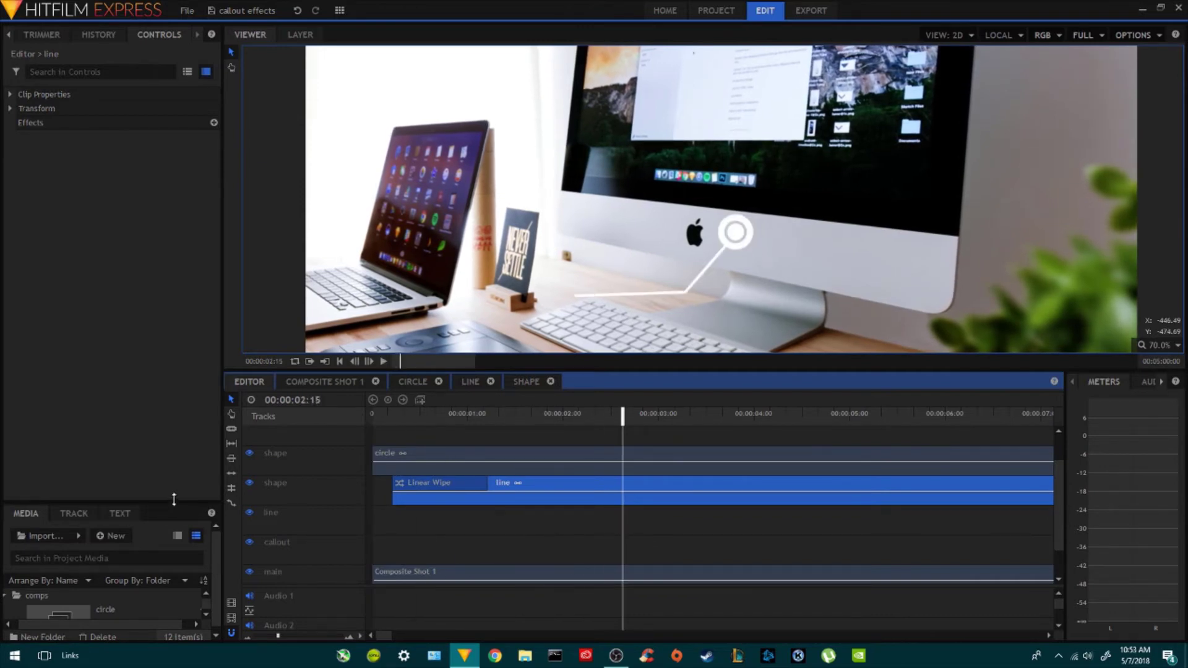
# - Place the shape composite shot on the line track and scale and position its bar against the free end of the line
pyautogui.moveTo(172, 500); pyautogui.dragTo(173, 284)
pyautogui.moveTo(68, 527); pyautogui.dragTo(378, 518)
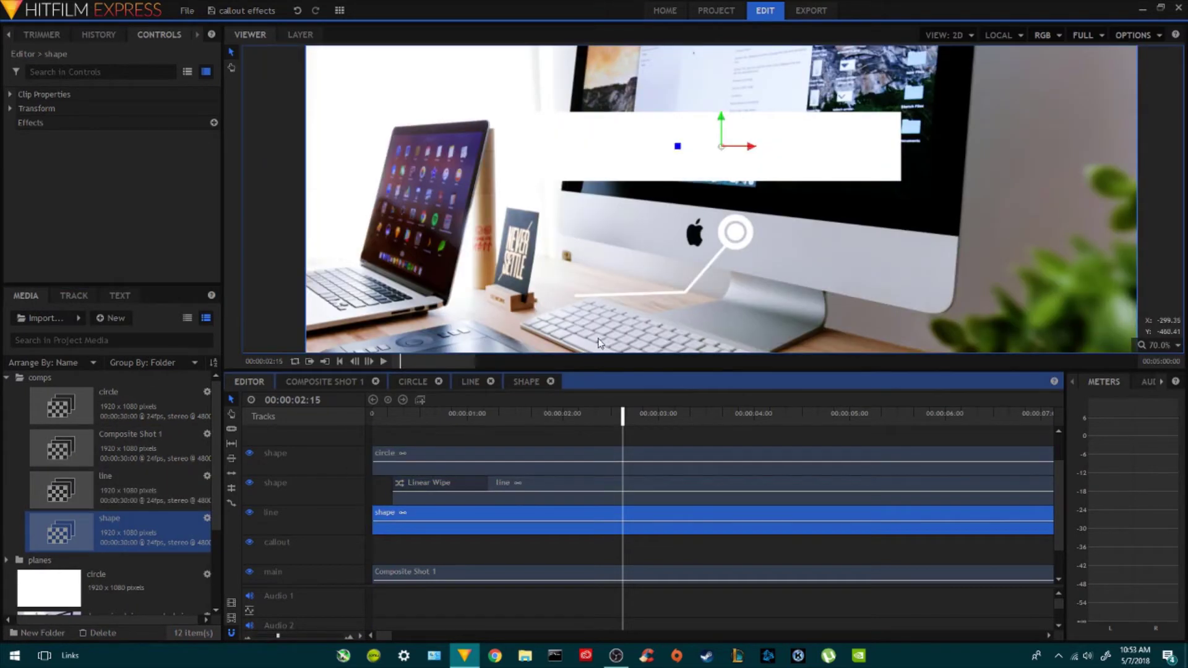
pyautogui.scroll(-3, 593, 293)
pyautogui.moveTo(376, 414); pyautogui.dragTo(424, 411)
pyautogui.moveTo(826, 130); pyautogui.dragTo(752, 180)
pyautogui.moveTo(650, 231); pyautogui.dragTo(556, 283)
pyautogui.scroll(3, 565, 263)
pyautogui.moveTo(581, 374); pyautogui.dragTo(581, 418)
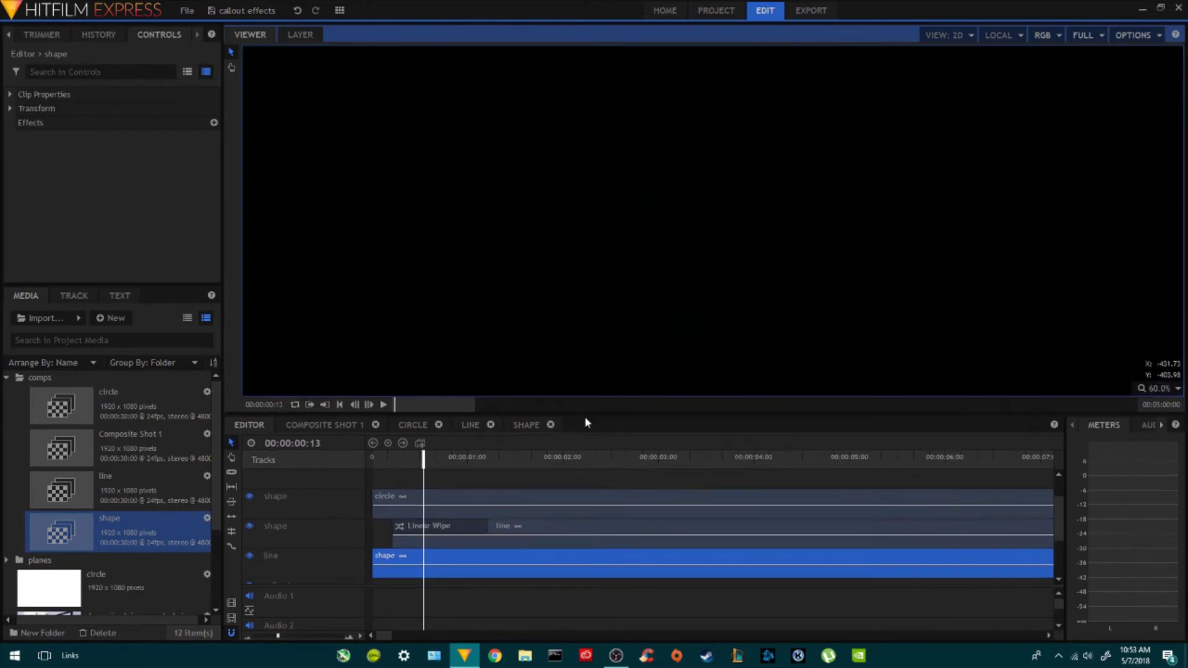
pyautogui.moveTo(451, 461); pyautogui.dragTo(483, 461)
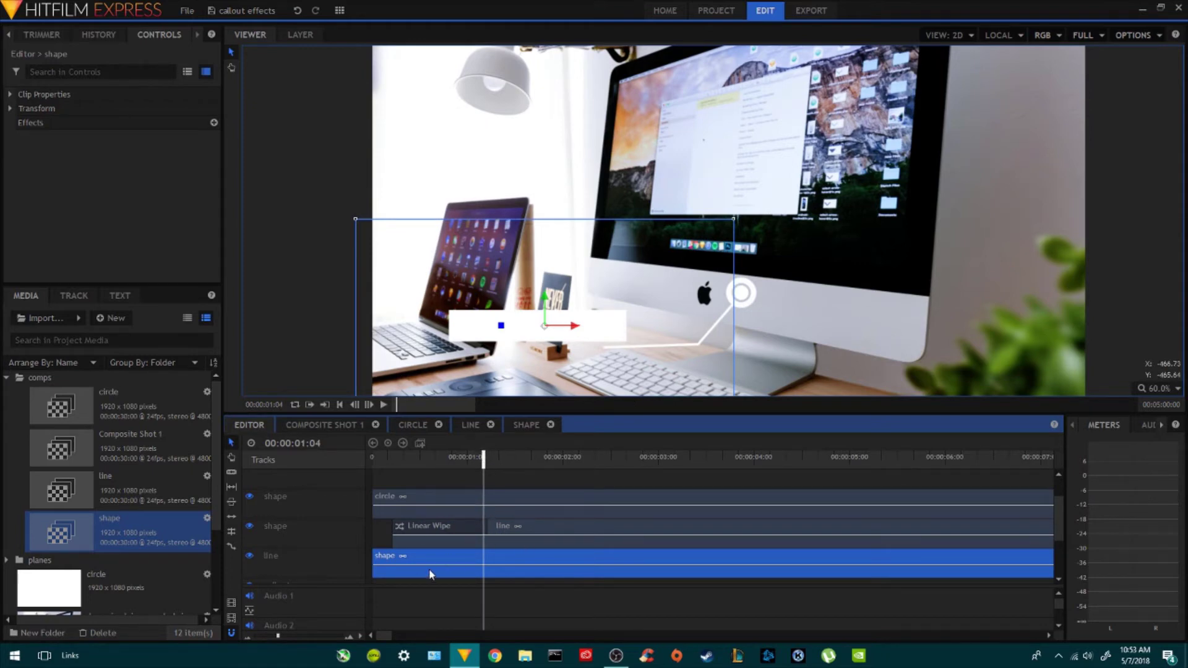
pyautogui.moveTo(545, 330); pyautogui.dragTo(527, 352)
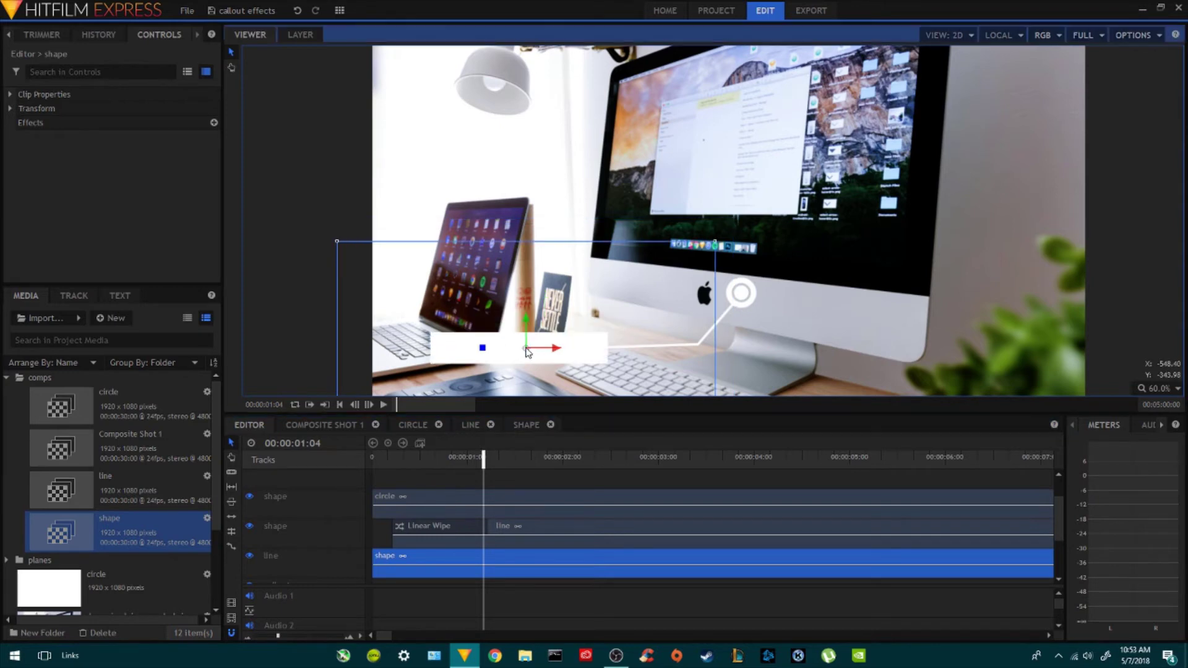
# - Shift the shape clip so it starts about 20 frames in, and play the callout from the start
pyautogui.moveTo(417, 461)
pyautogui.mouseDown()
pyautogui.moveTo(371, 463)
pyautogui.moveTo(396, 465)
pyautogui.mouseUp()
pyautogui.moveTo(453, 560); pyautogui.dragTo(492, 560)
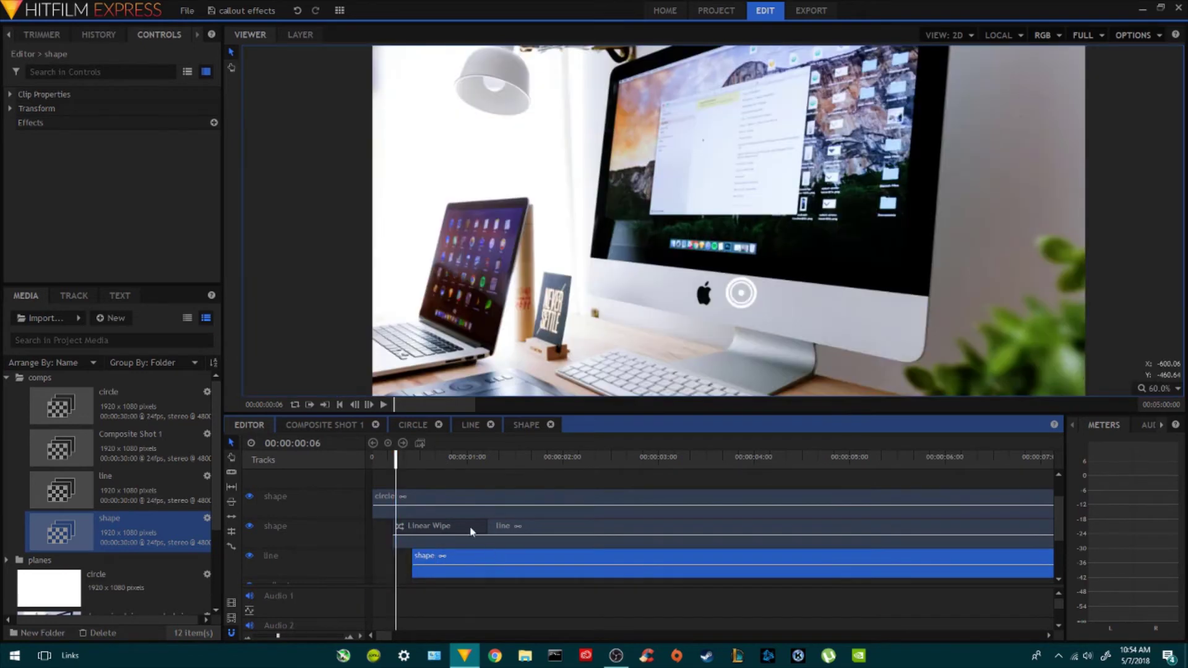
pyautogui.moveTo(396, 460); pyautogui.dragTo(372, 459)
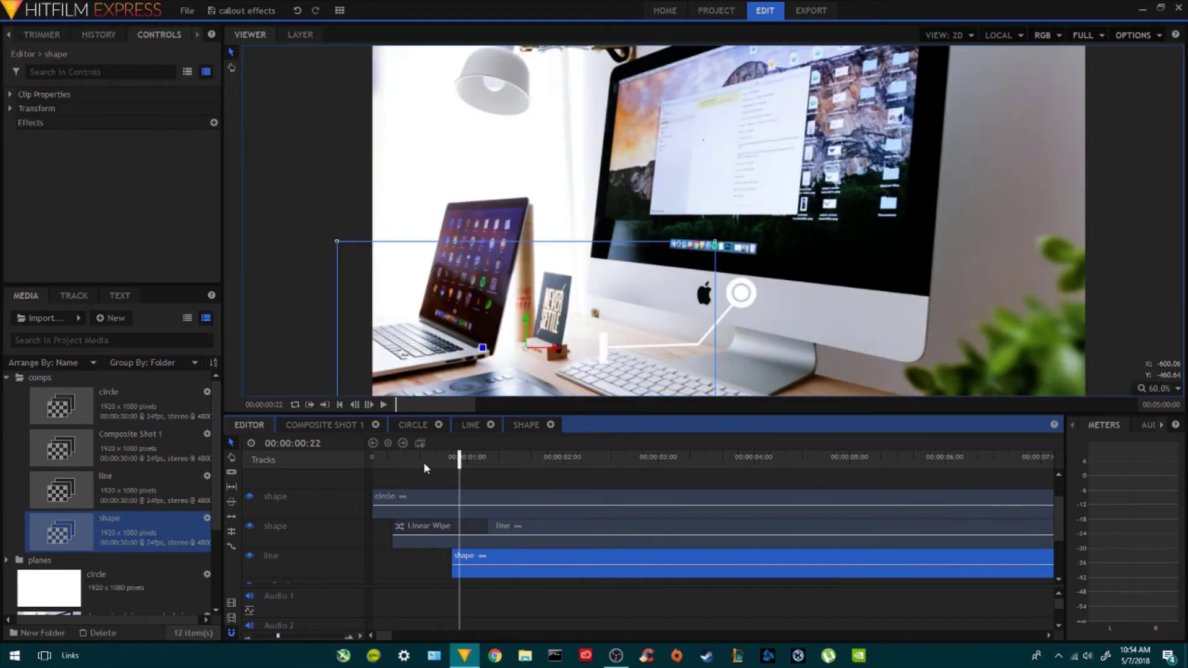
pyautogui.press('space')
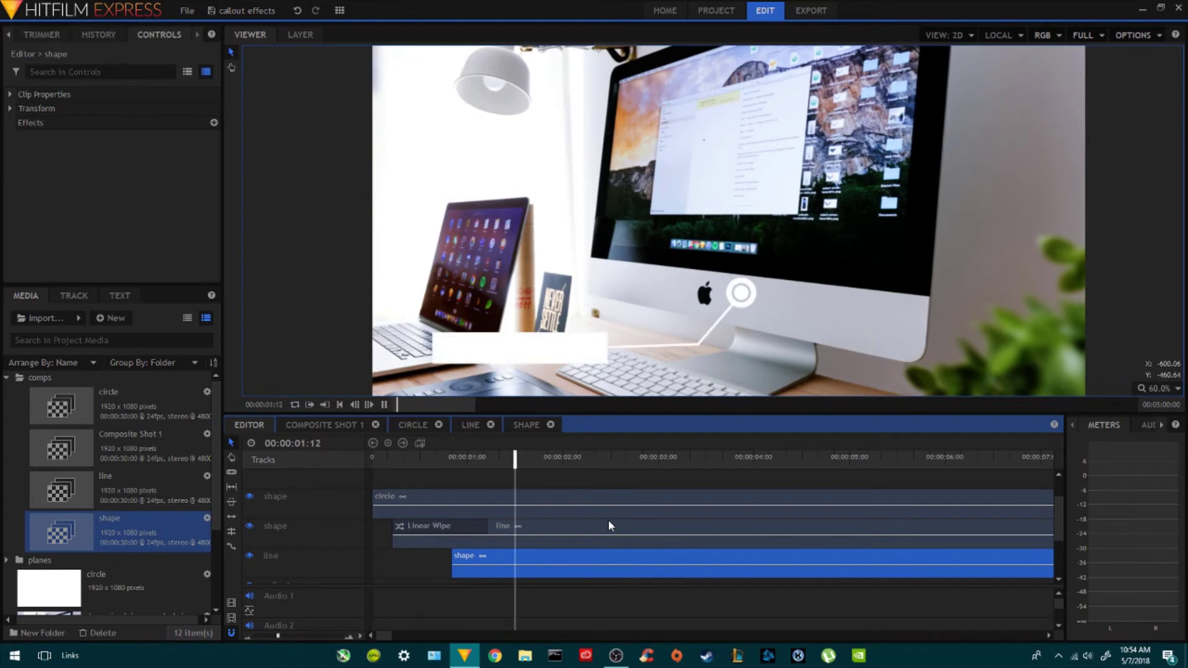
pyautogui.press('space')
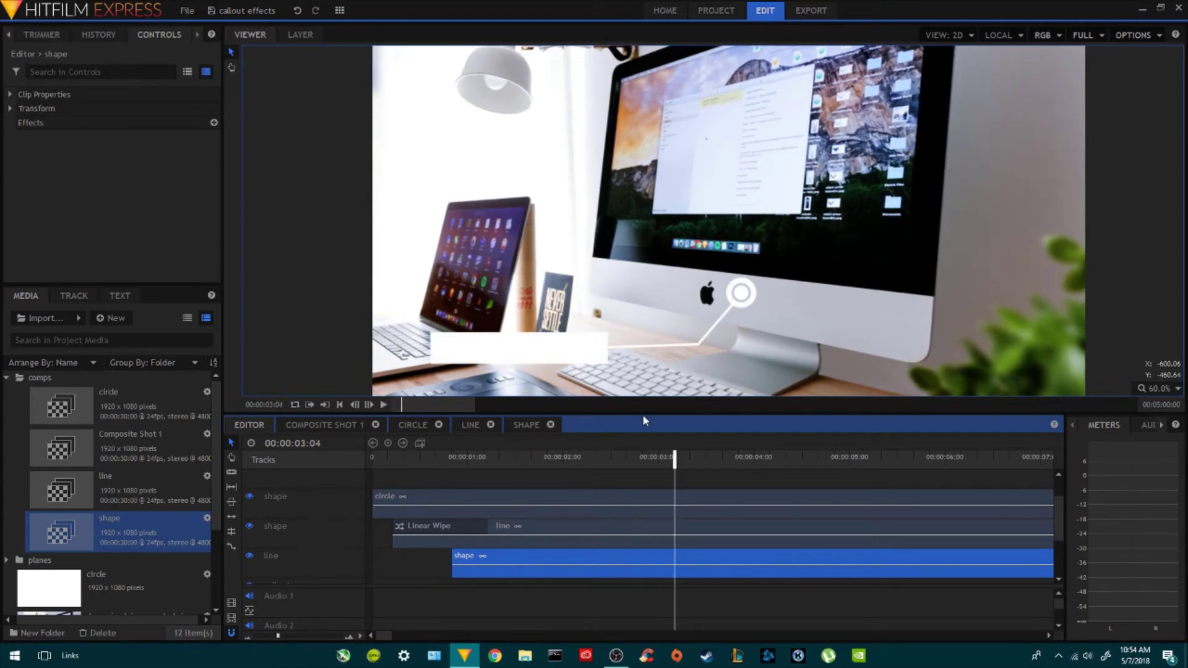
# - Duplicate the shape clip onto a new track and move the copy to the callout track beneath the original
pyautogui.moveTo(641, 414); pyautogui.dragTo(642, 343)
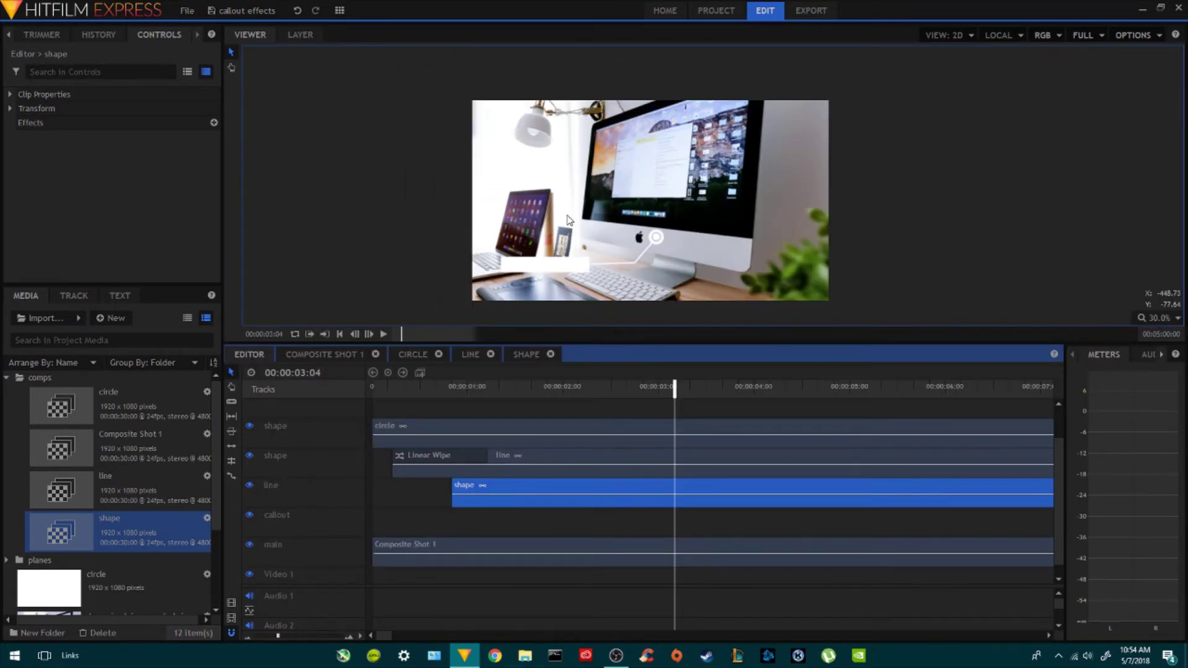
pyautogui.click(460, 489)
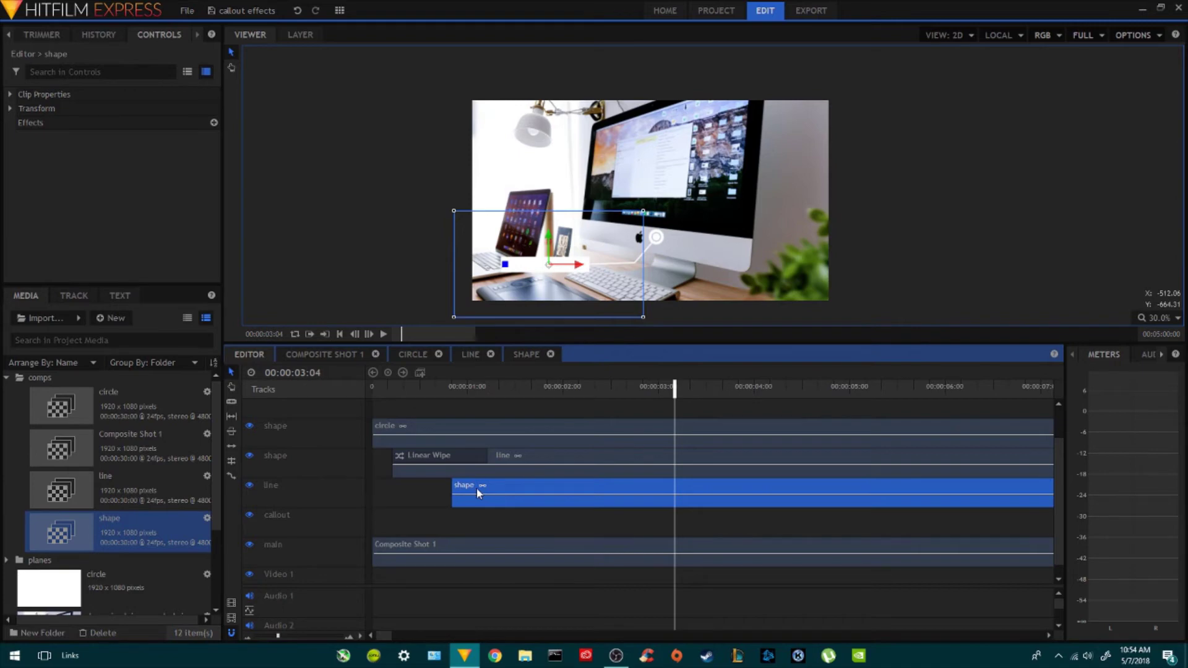
pyautogui.rightClick(477, 488)
pyautogui.click(518, 331)
pyautogui.rightClick(435, 498)
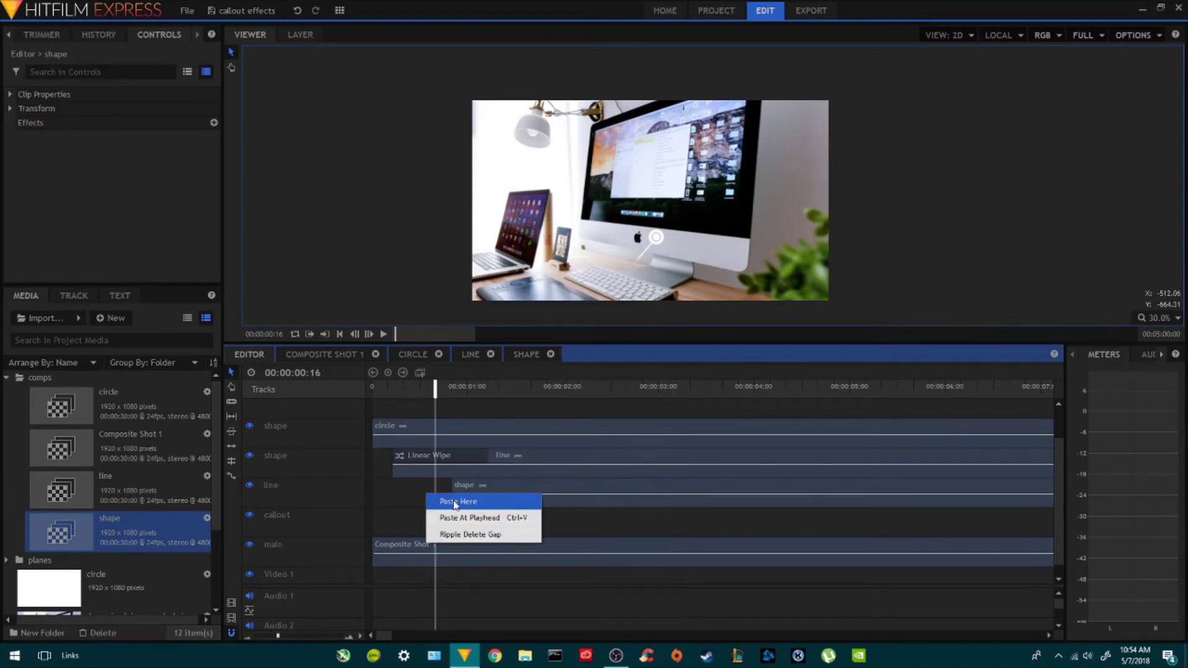
pyautogui.click(452, 500)
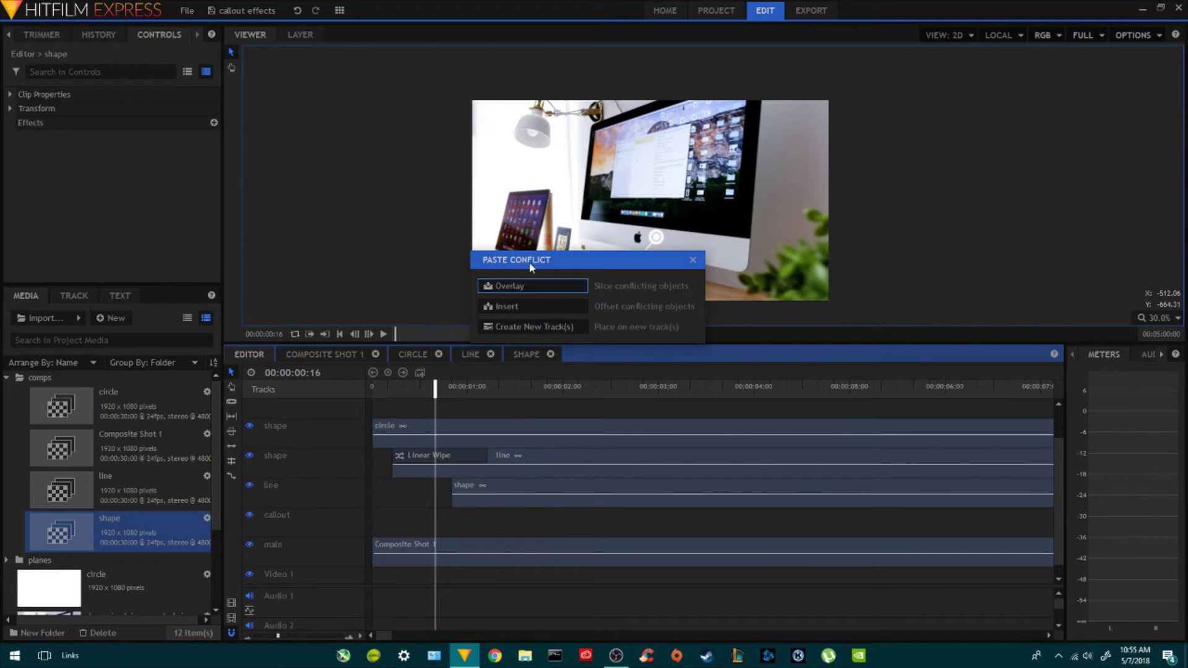
pyautogui.moveTo(543, 263); pyautogui.dragTo(486, 256)
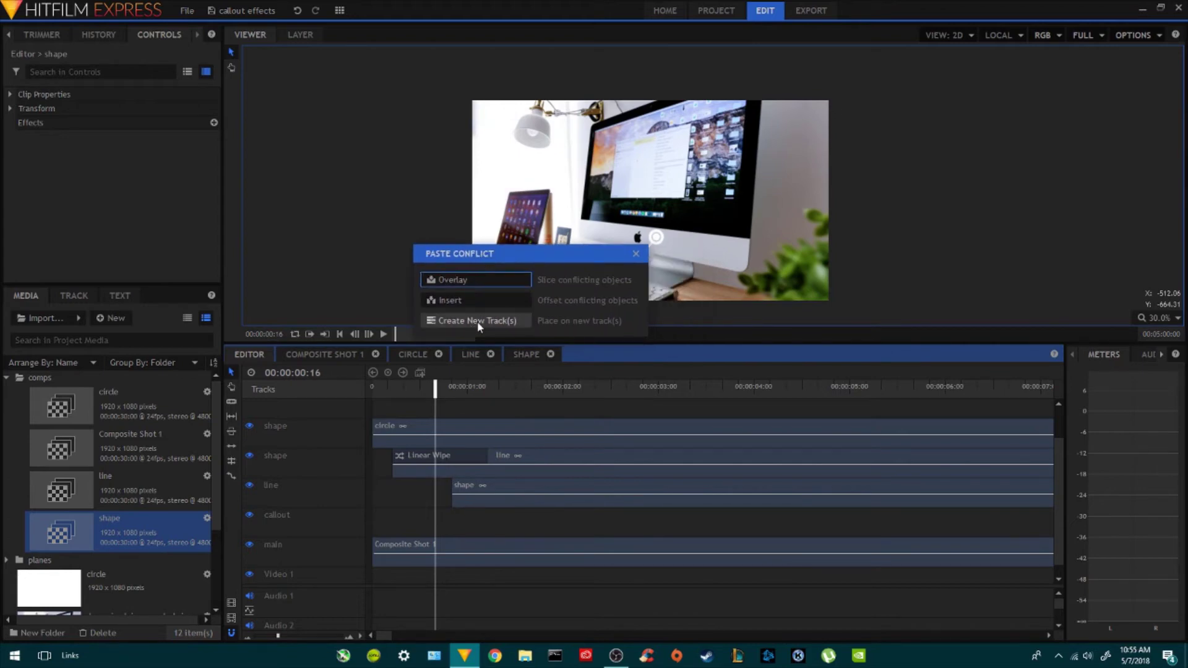
pyautogui.click(477, 323)
pyautogui.moveTo(500, 344); pyautogui.dragTo(600, 246)
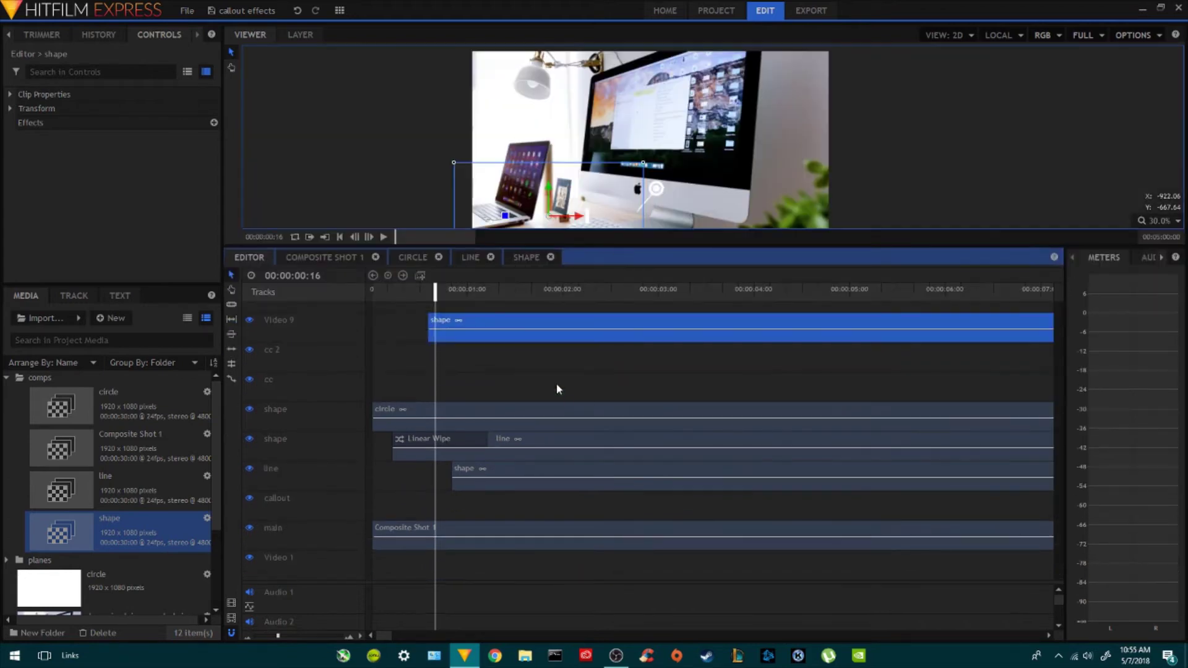
pyautogui.moveTo(477, 322); pyautogui.dragTo(503, 508)
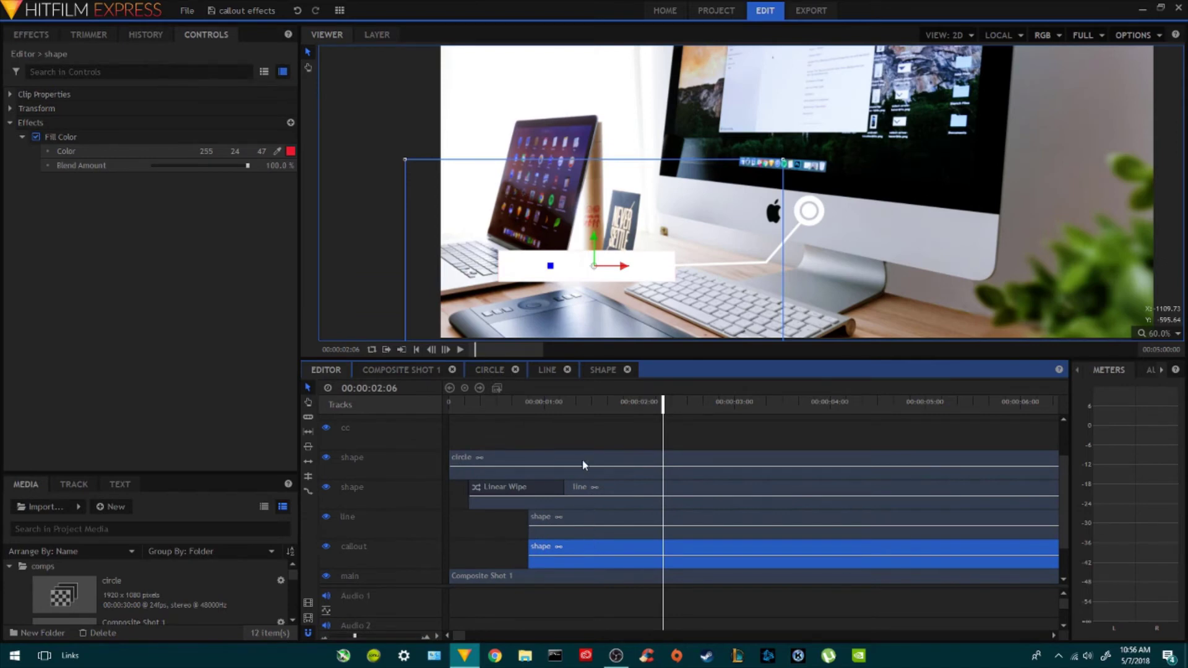
# - Move the circle clip up to the cc track and the line clip up to the shape track it vacated
pyautogui.moveTo(581, 461); pyautogui.dragTo(582, 437)
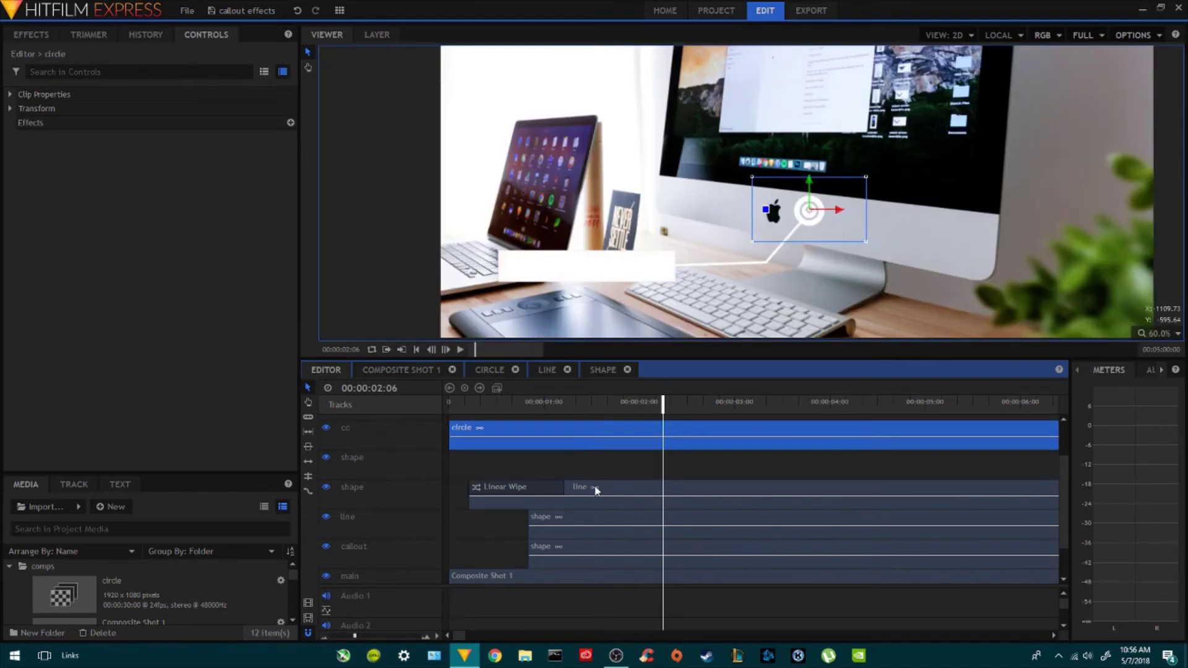
pyautogui.moveTo(615, 489); pyautogui.dragTo(609, 480)
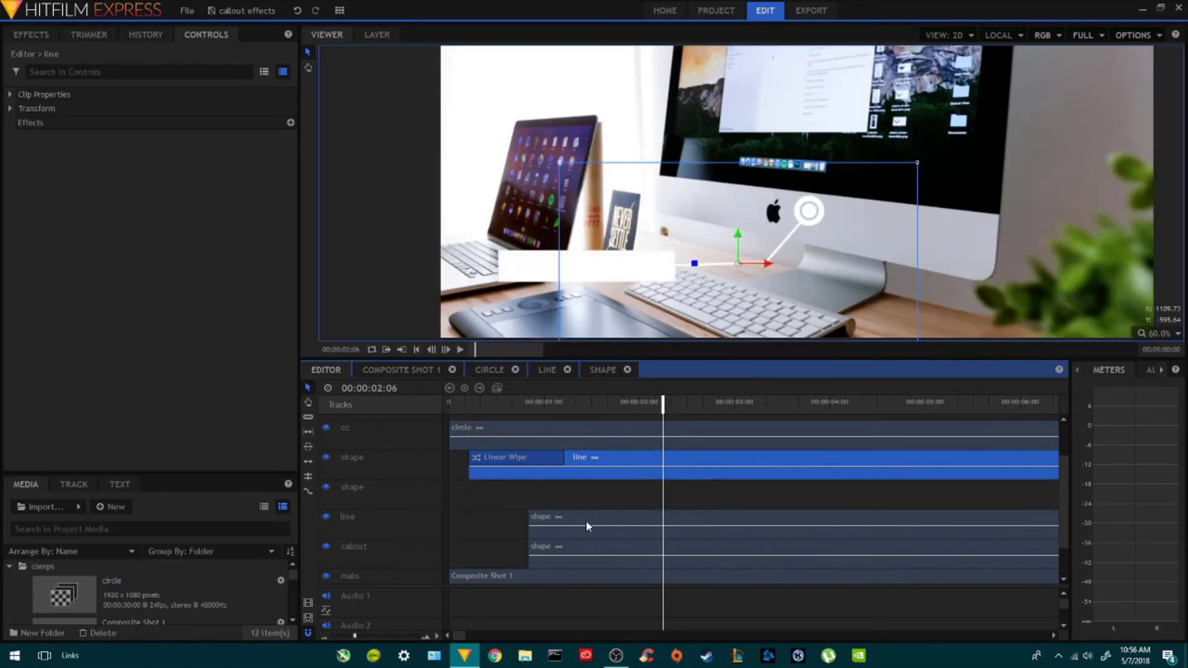
# - Add a Fill Color effect to the shape clip on the line track and set its blend amount to 100%
pyautogui.click(601, 524)
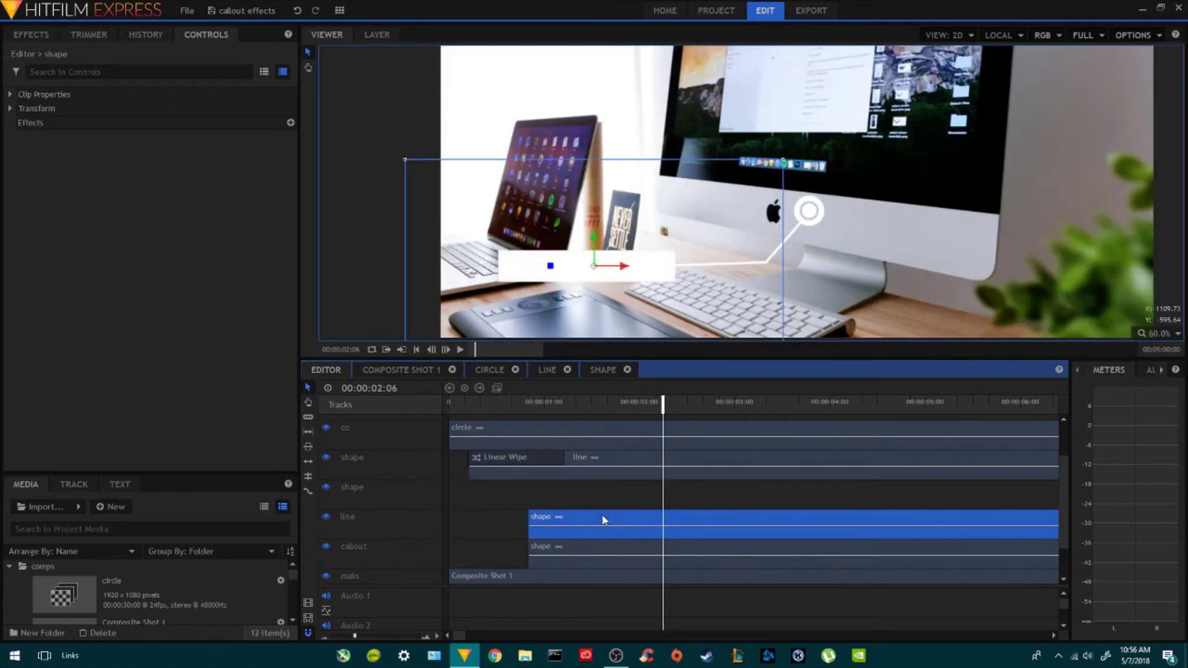
pyautogui.click(254, 321)
pyautogui.click(290, 122)
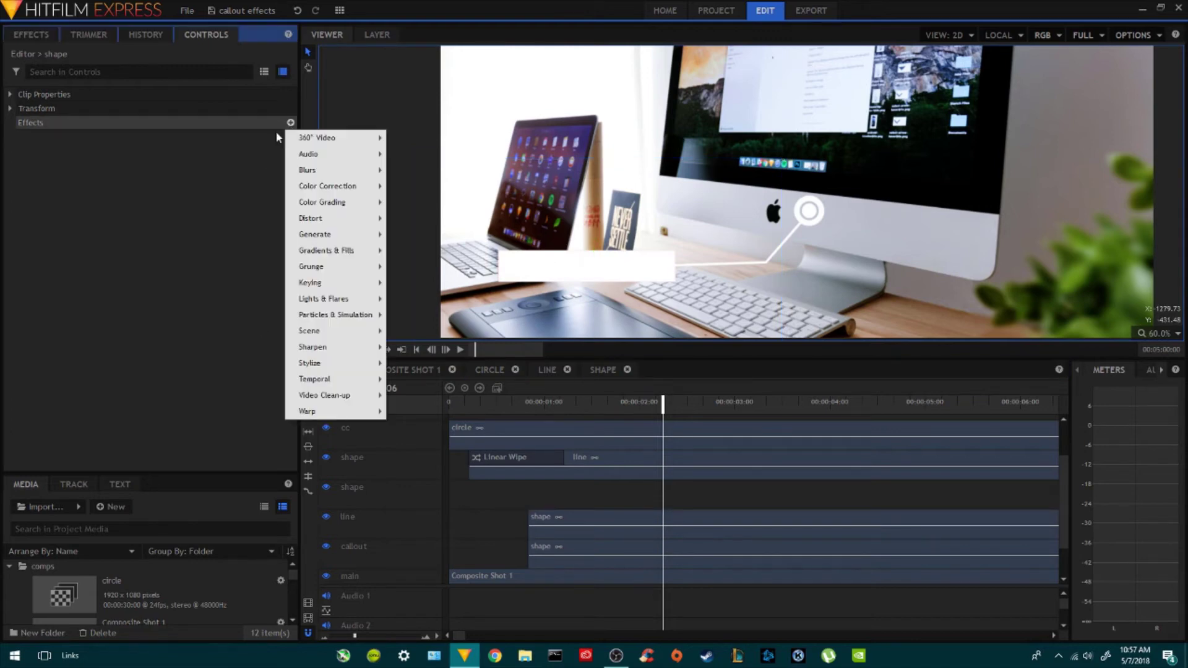
pyautogui.moveTo(322, 250)
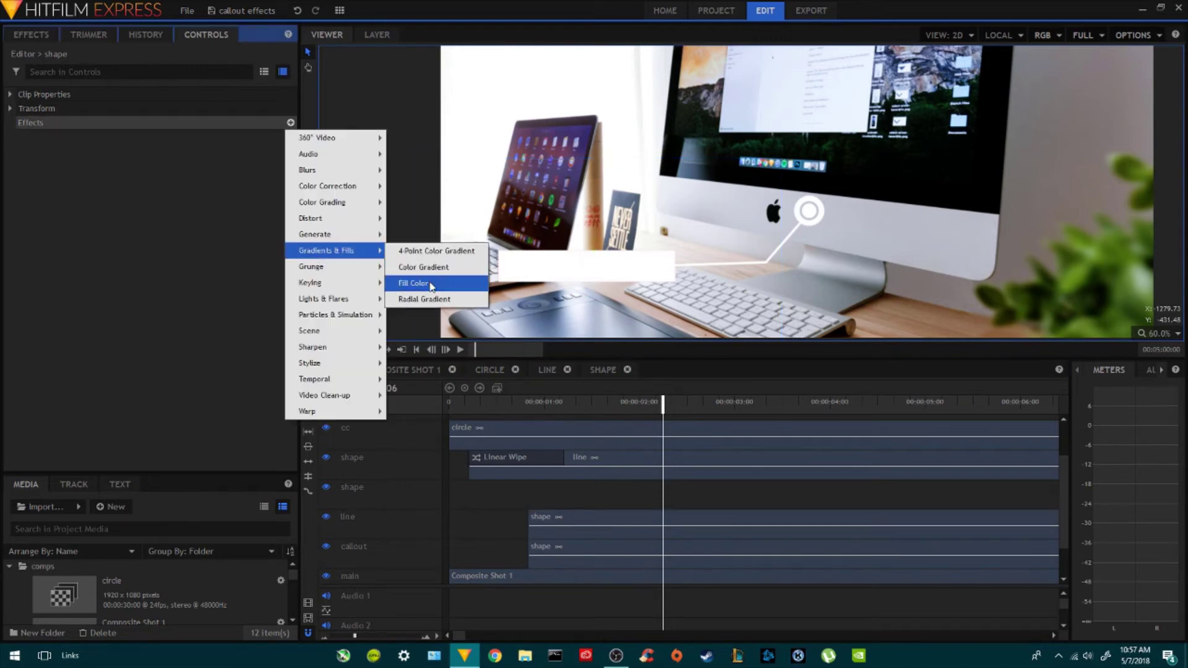
pyautogui.click(432, 284)
pyautogui.click(23, 137)
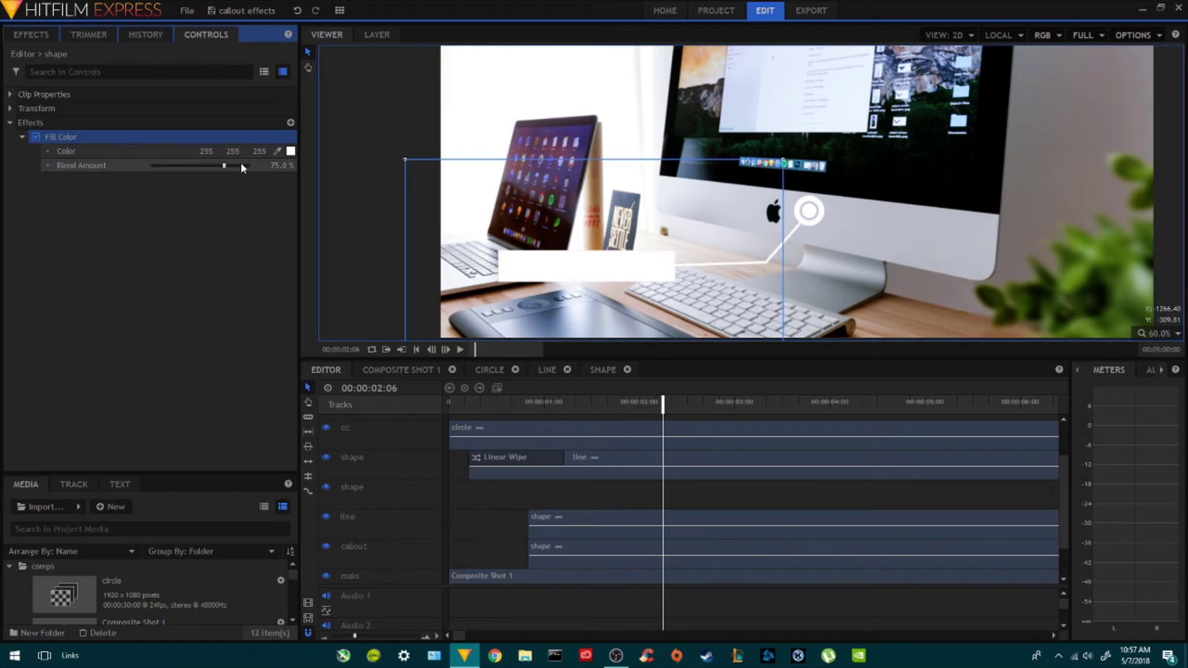
pyautogui.moveTo(241, 167); pyautogui.dragTo(251, 167)
# - Set the fill colour of that shape clip to red, RGB 255, 3, 7
pyautogui.click(291, 151)
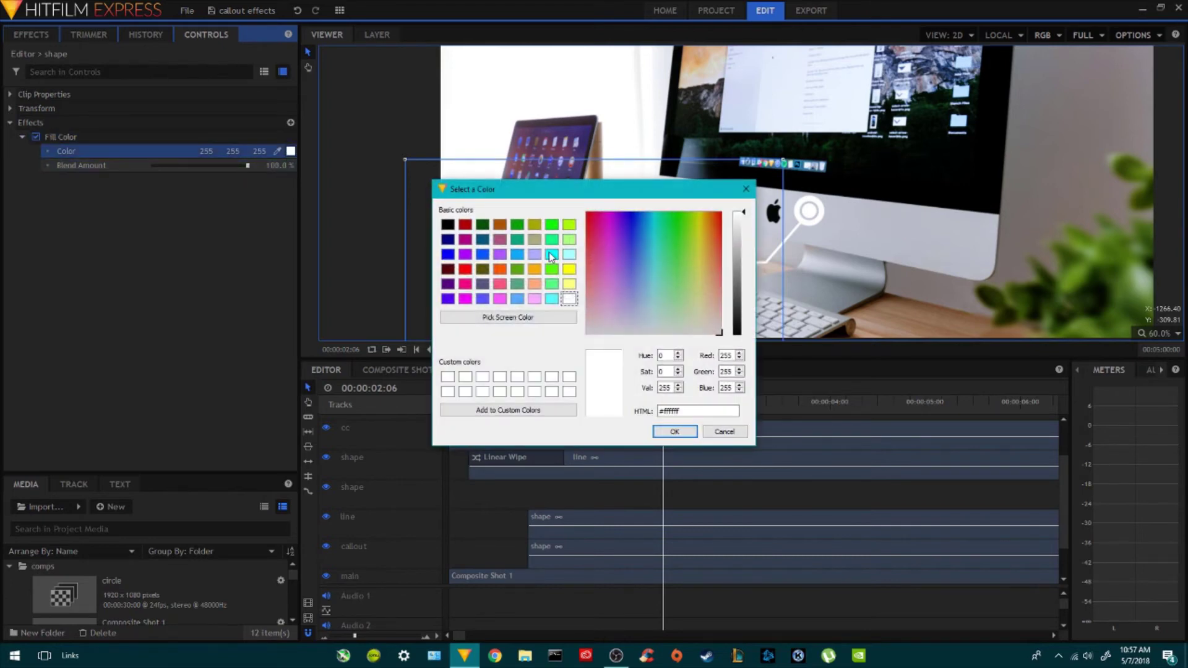
pyautogui.moveTo(612, 240); pyautogui.dragTo(576, 214)
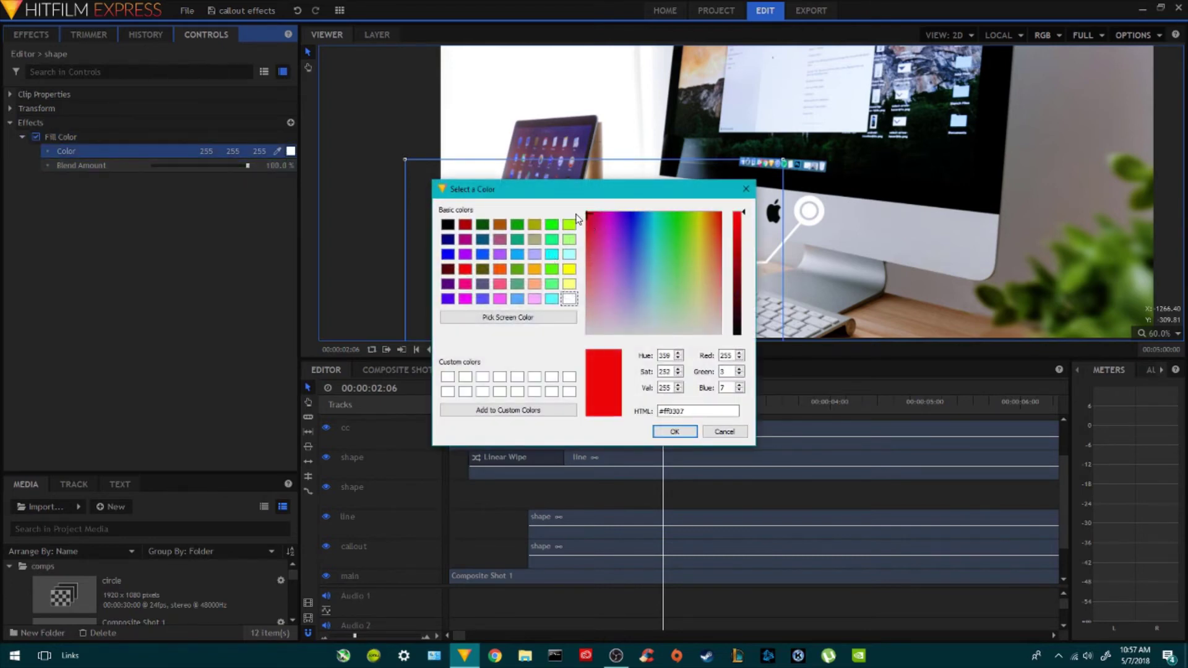
pyautogui.click(674, 432)
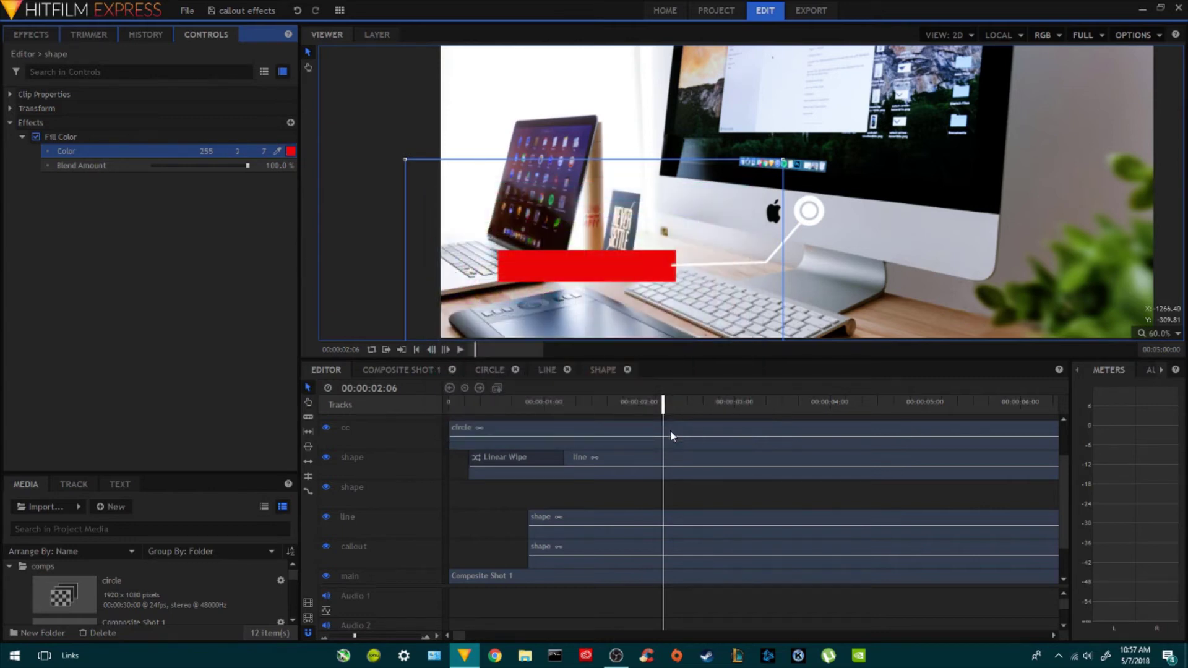
# - Shift the red shape clip about 9 frames later than the white one and scrub through the staggered bars
pyautogui.click(587, 549)
pyautogui.click(32, 138)
pyautogui.press('Delete')
pyautogui.moveTo(553, 409); pyautogui.dragTo(521, 409)
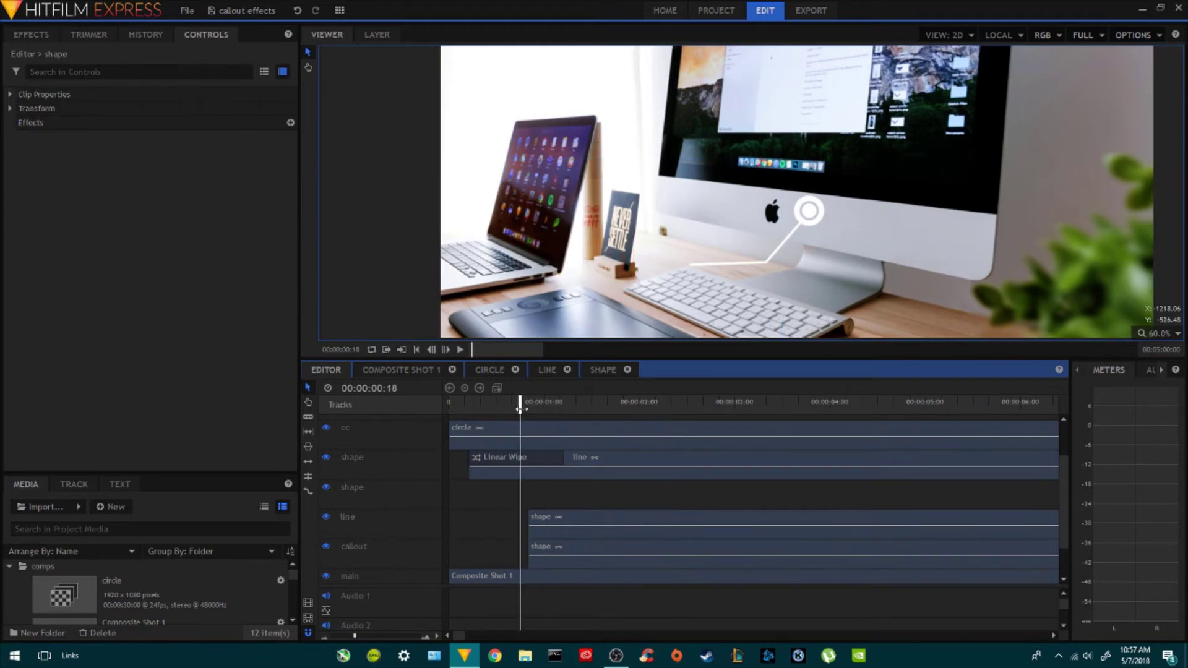
pyautogui.click(560, 551)
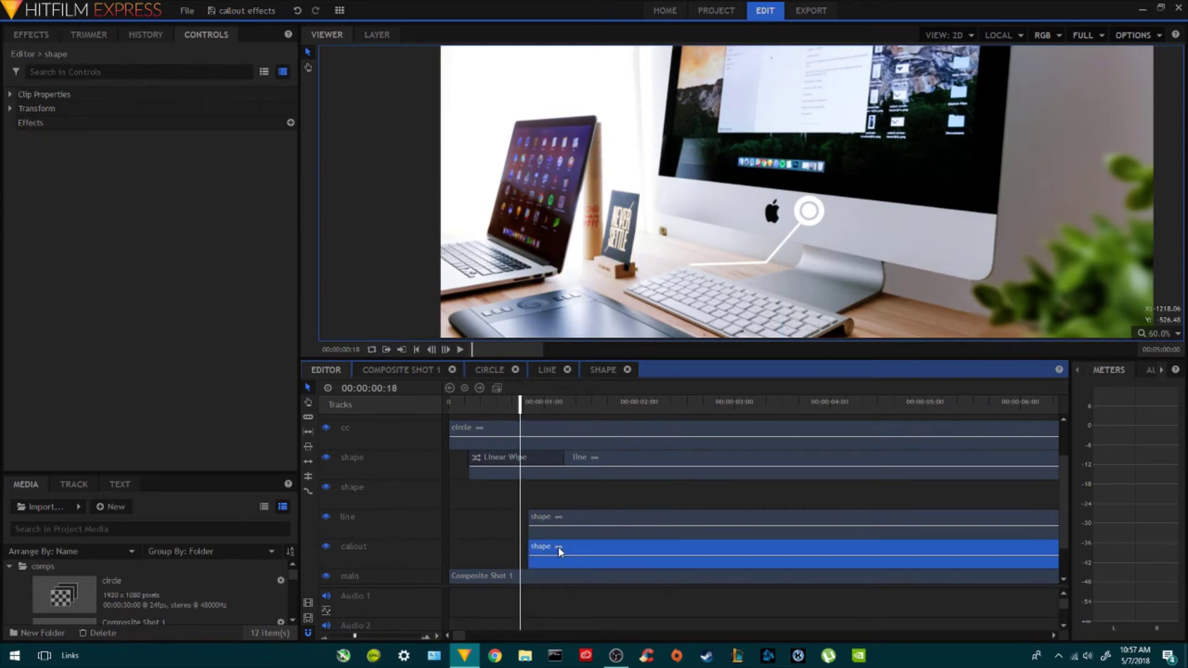
pyautogui.moveTo(608, 520); pyautogui.dragTo(643, 520)
pyautogui.moveTo(509, 406); pyautogui.dragTo(583, 410)
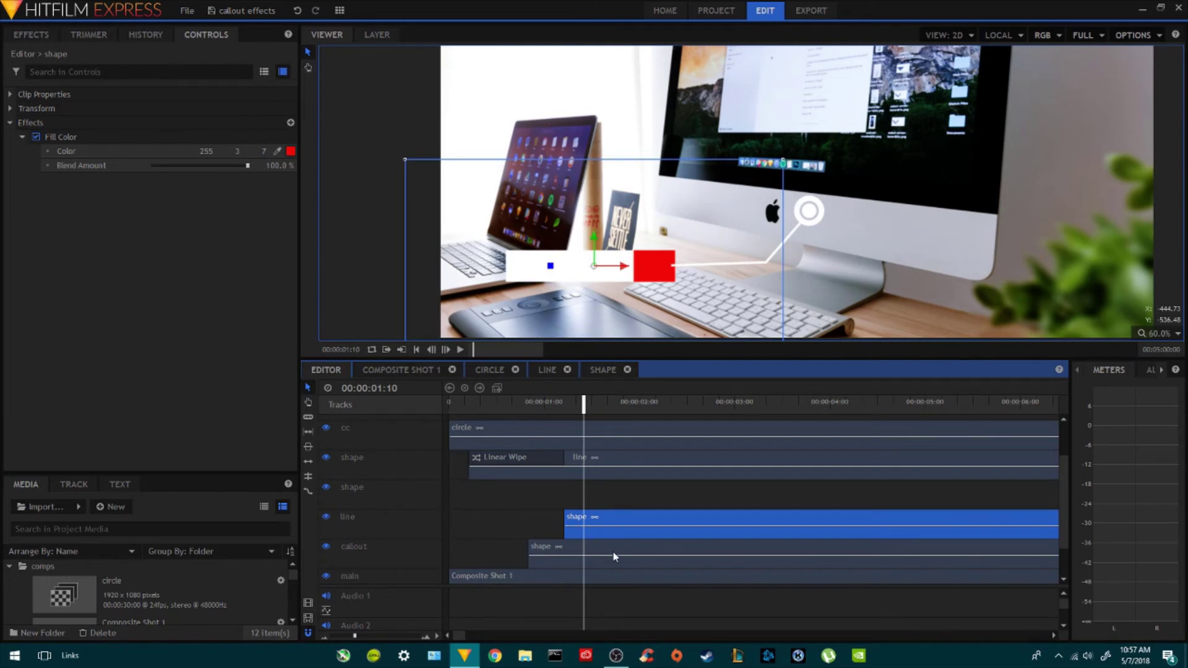
# - Move both shape clips above the circle clip, and shift the circle and line clips down one track and about 5 frames later
pyautogui.moveTo(613, 553); pyautogui.dragTo(603, 449)
pyautogui.click(550, 484)
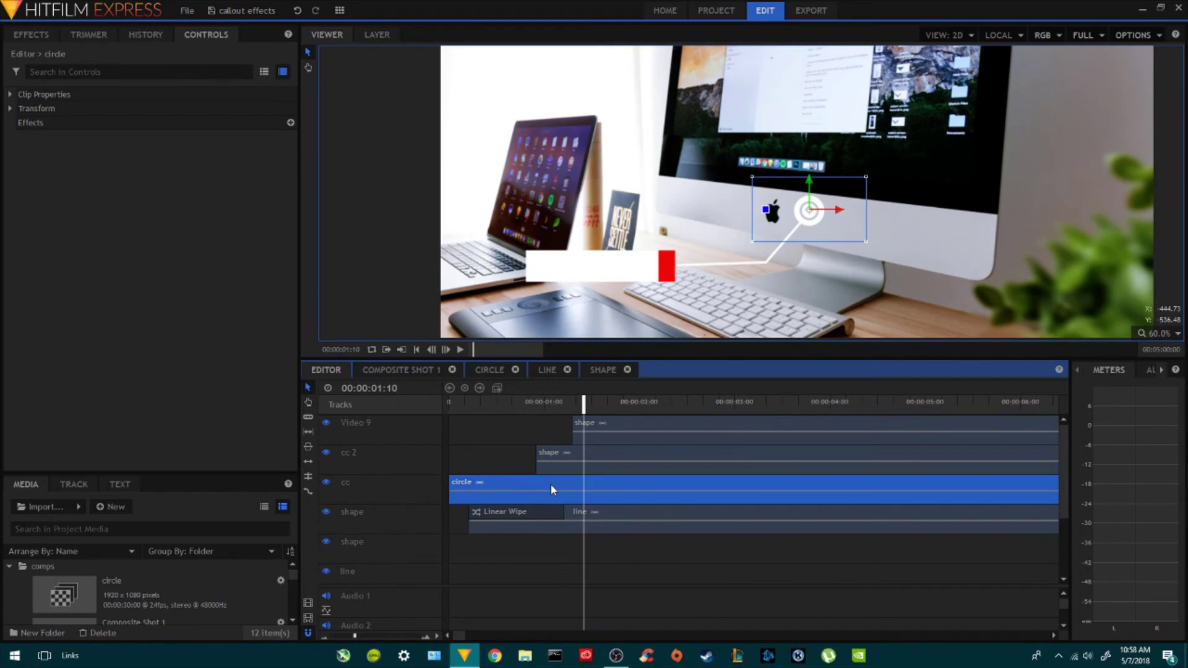
pyautogui.moveTo(641, 515)
pyautogui.mouseDown()
pyautogui.moveTo(644, 481)
pyautogui.moveTo(639, 581)
pyautogui.moveTo(642, 532)
pyautogui.mouseUp()
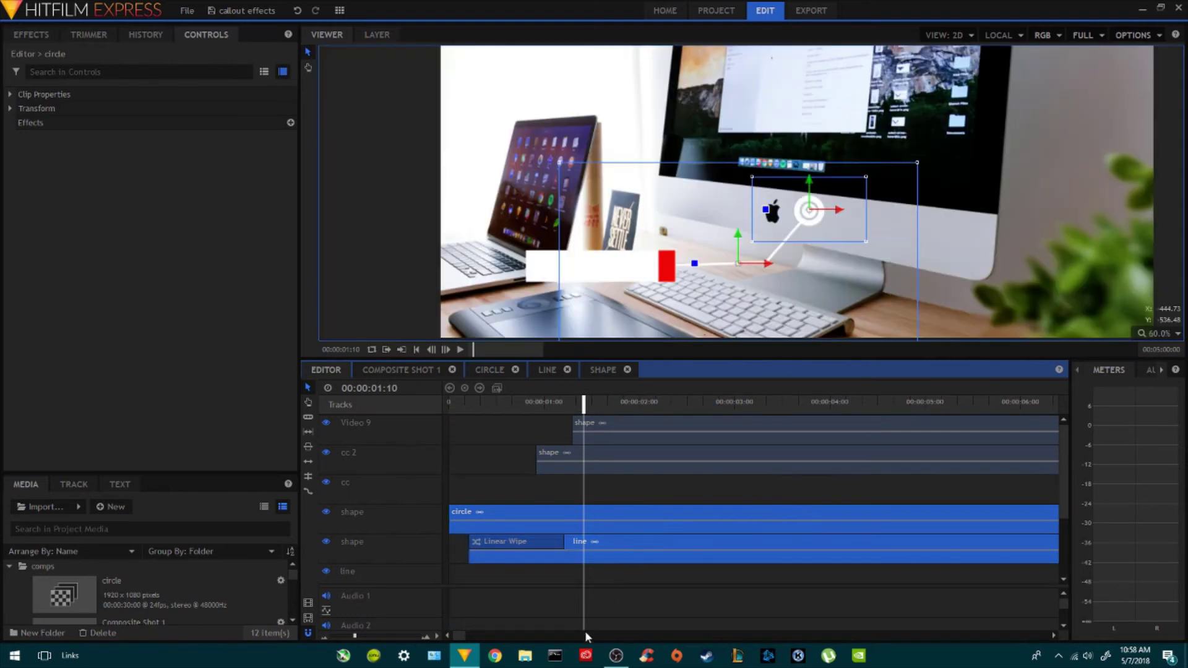
pyautogui.moveTo(638, 511); pyautogui.dragTo(661, 515)
pyautogui.moveTo(464, 404); pyautogui.dragTo(556, 435)
# - Lower the two shape clips by one track onto cc 2 and cc, and play the callout from near the start
pyautogui.click(622, 424)
pyautogui.click(624, 454)
pyautogui.keyDown('ctrl'); pyautogui.click(627, 425); pyautogui.keyUp('ctrl')
pyautogui.moveTo(626, 425); pyautogui.dragTo(631, 487)
pyautogui.moveTo(500, 405); pyautogui.dragTo(465, 407)
pyautogui.press('space')
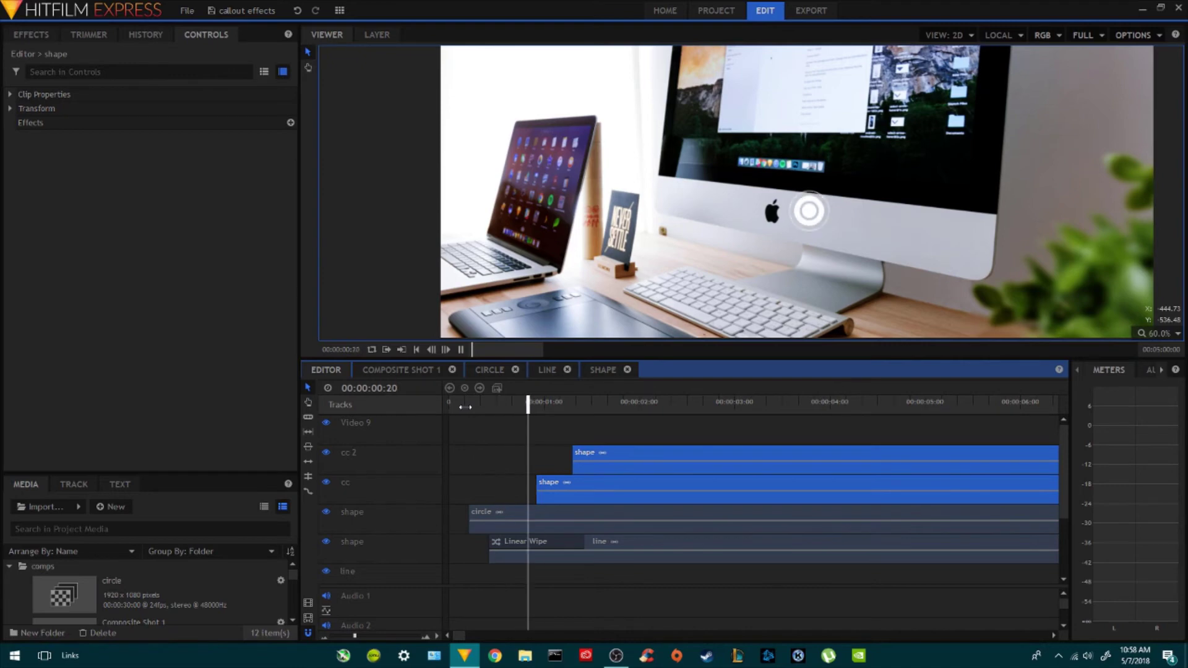
pyautogui.press('space')
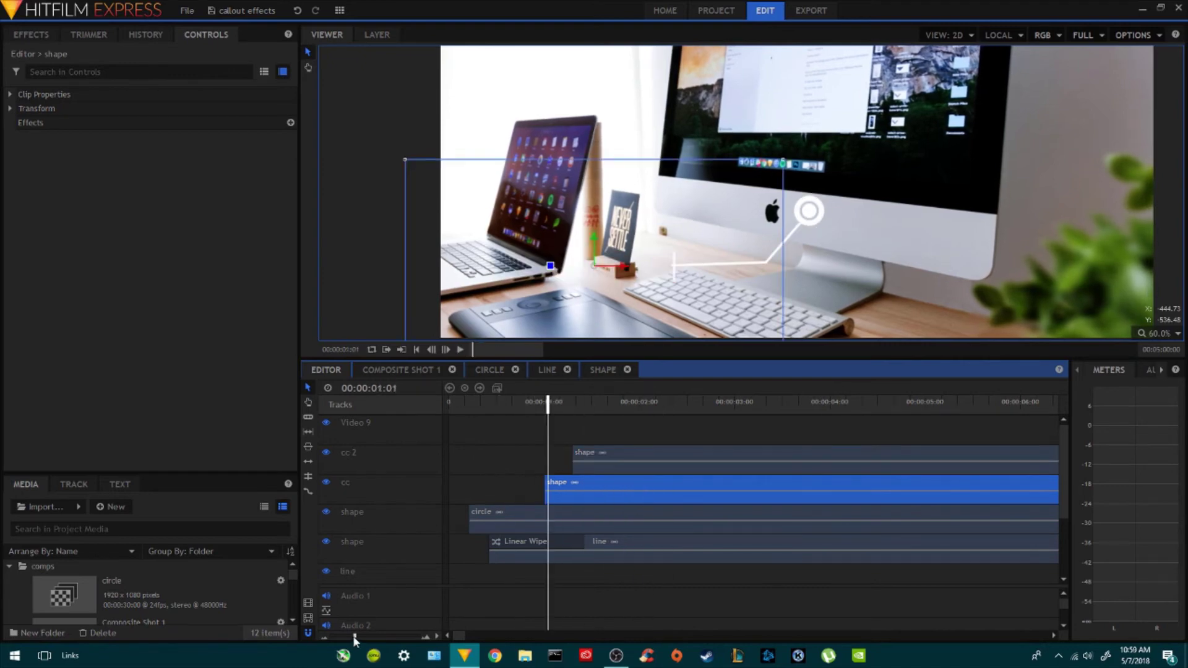
# - Nudge the white shape clip on the cc track so it starts about 23 frames in
pyautogui.moveTo(355, 637); pyautogui.dragTo(383, 636)
pyautogui.moveTo(803, 485); pyautogui.dragTo(789, 482)
pyautogui.moveTo(715, 405); pyautogui.dragTo(397, 439)
pyautogui.moveTo(383, 636); pyautogui.dragTo(378, 636)
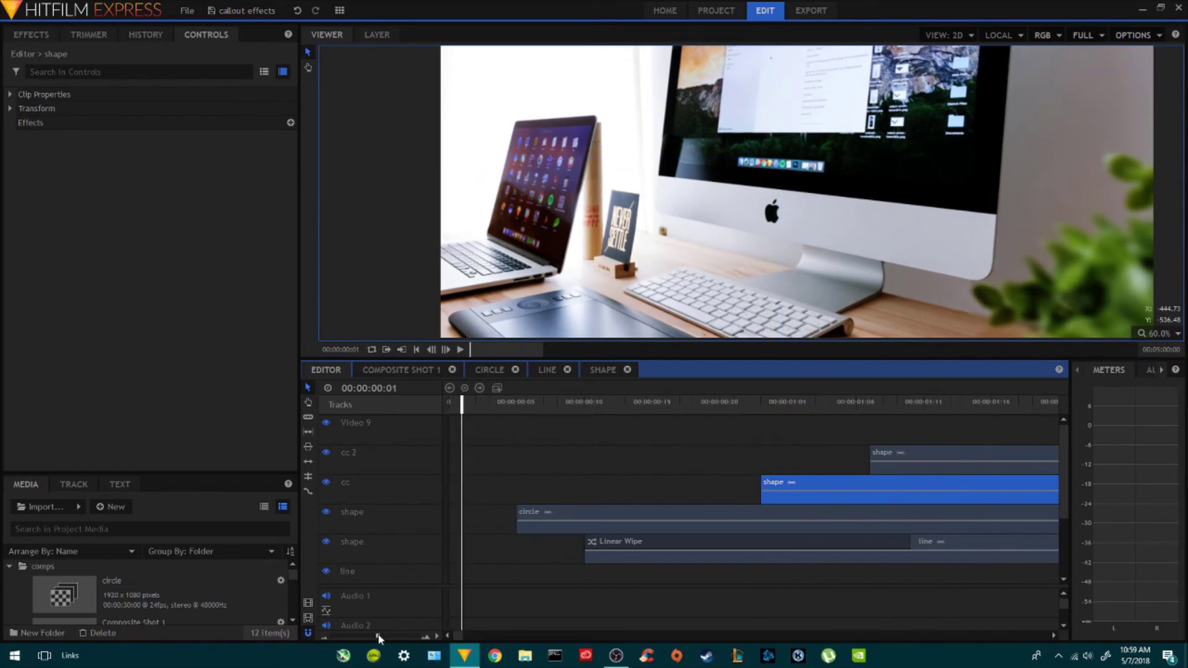
pyautogui.moveTo(378, 636); pyautogui.dragTo(357, 636)
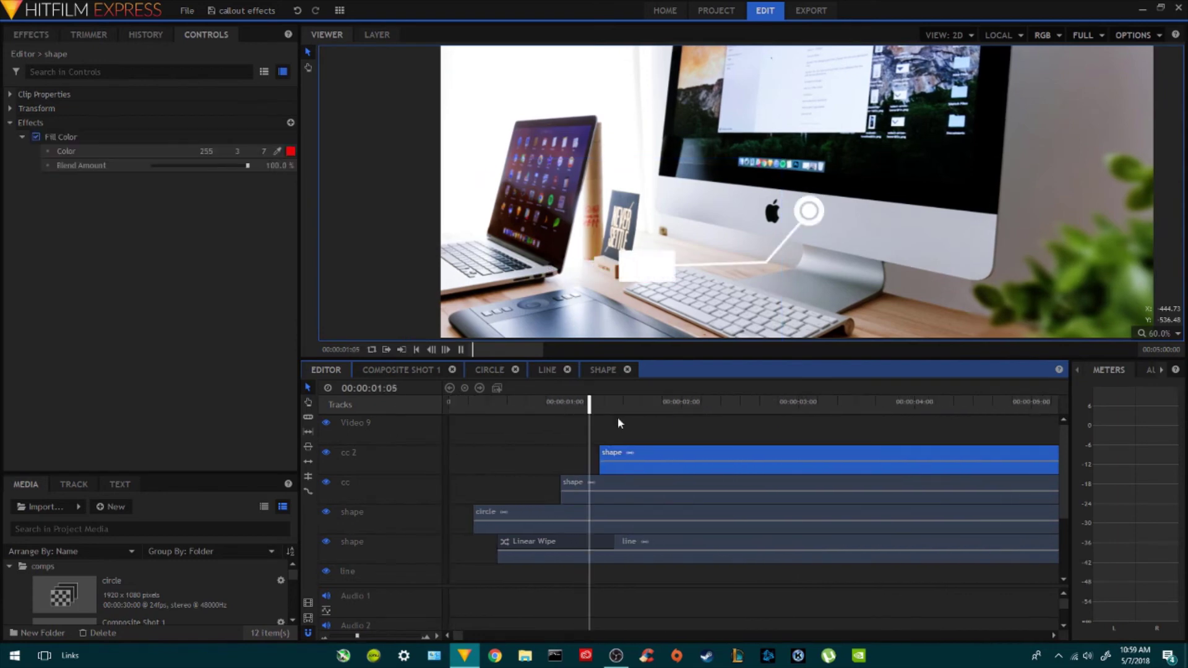
# - Copy the red shape clip, paste it onto a new track, and move the copy to Video 9 just after the original's start
pyautogui.click(643, 451)
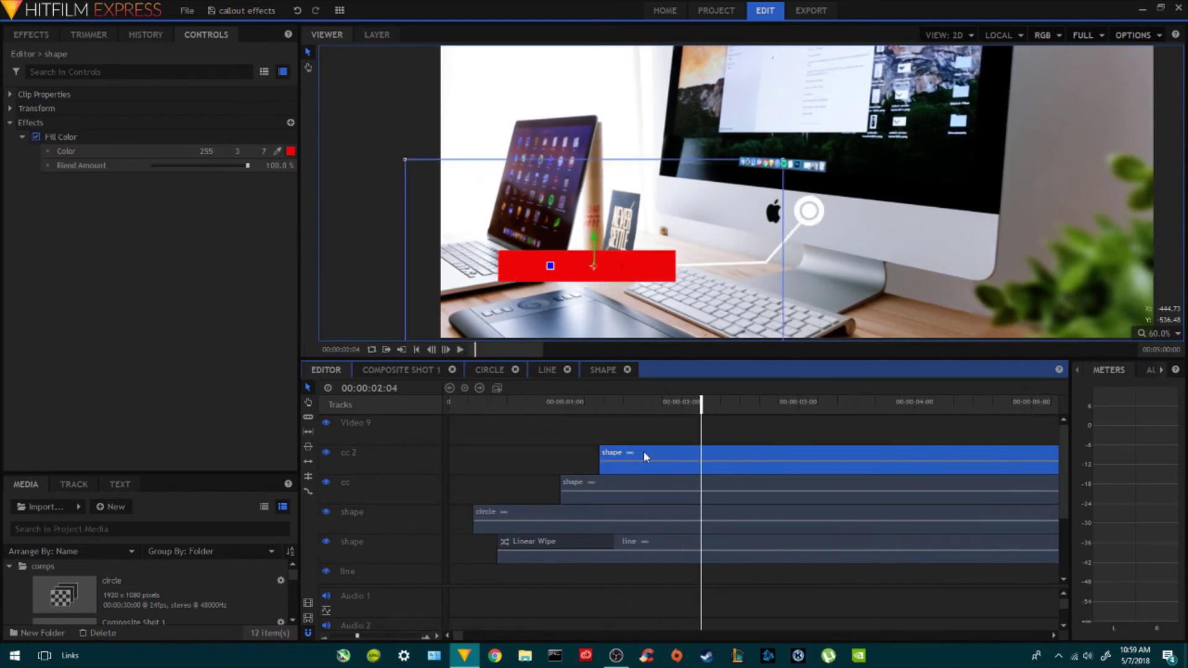
pyautogui.rightClick(643, 454)
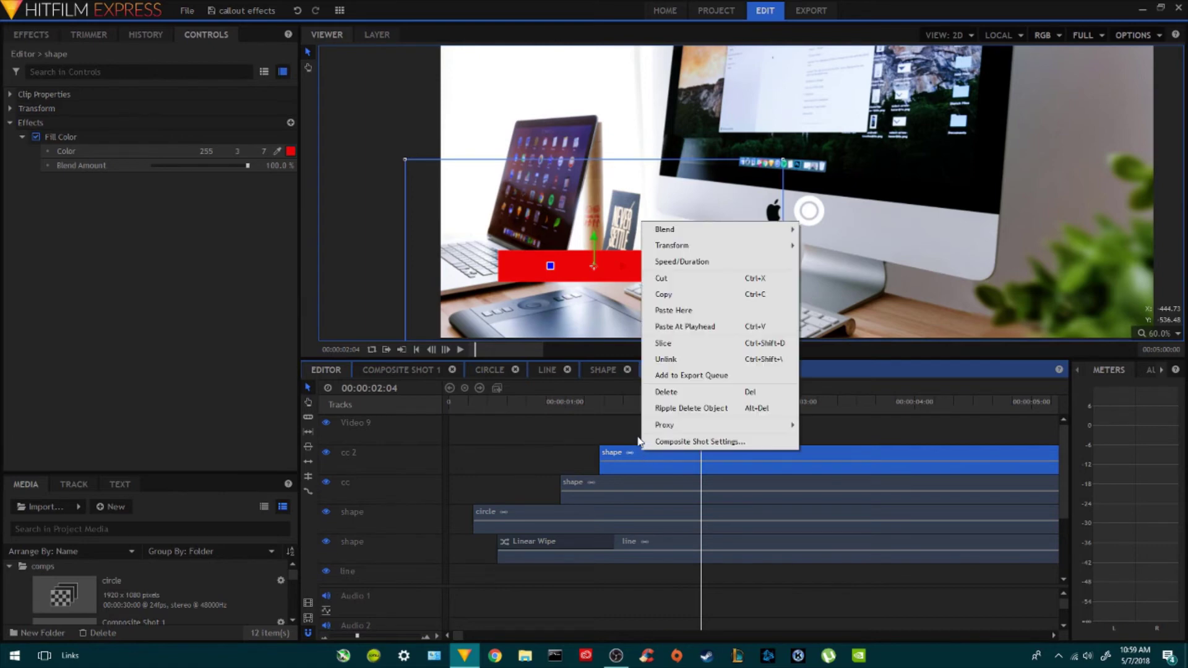
pyautogui.click(657, 300)
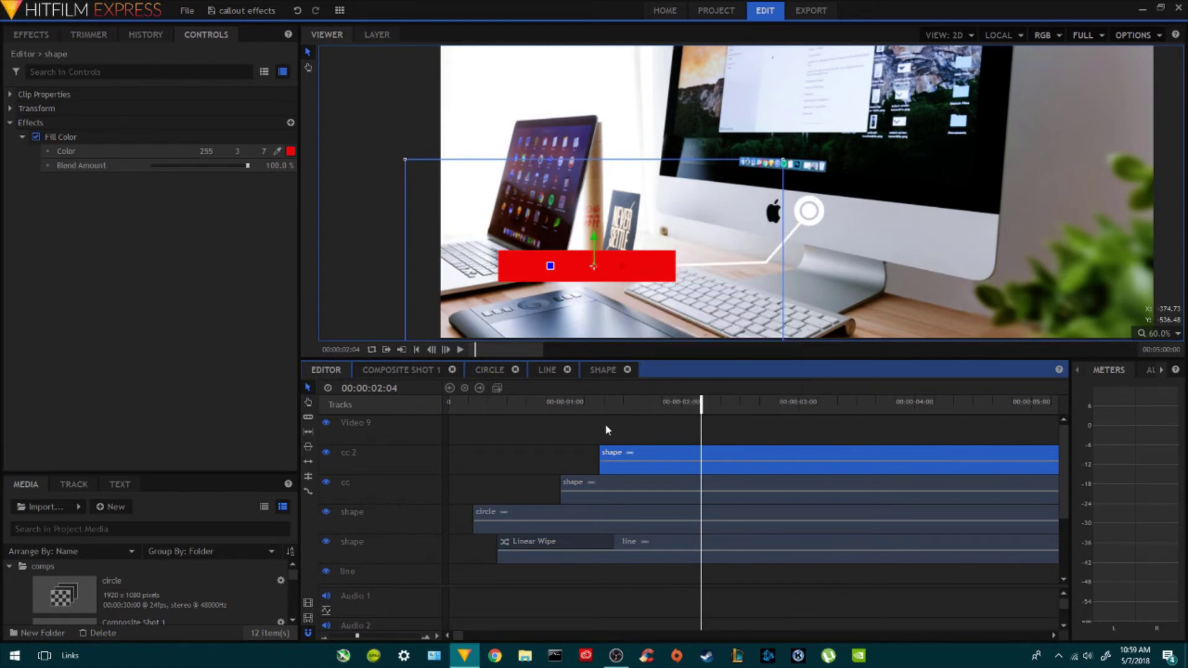
pyautogui.click(603, 427)
pyautogui.rightClick(606, 429)
pyautogui.click(630, 430)
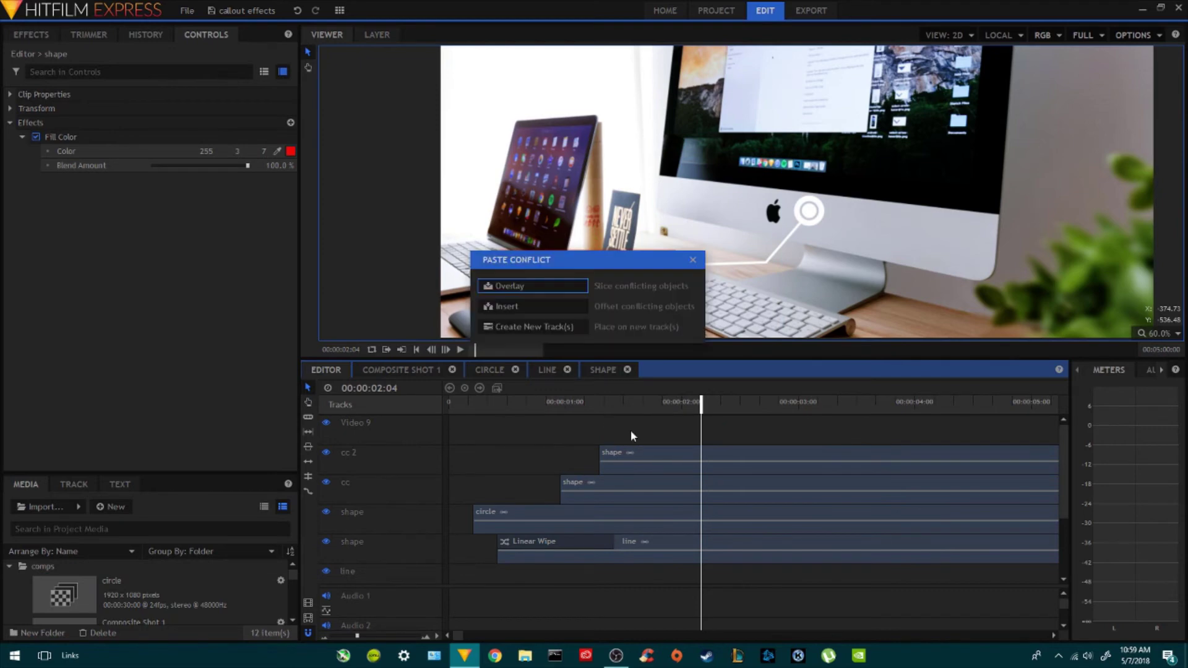
pyautogui.click(526, 327)
pyautogui.moveTo(750, 427); pyautogui.dragTo(689, 456)
# - Set the Fill Color of the copied shape clip to pink, RGB 255, 19, 101
pyautogui.click(9, 123)
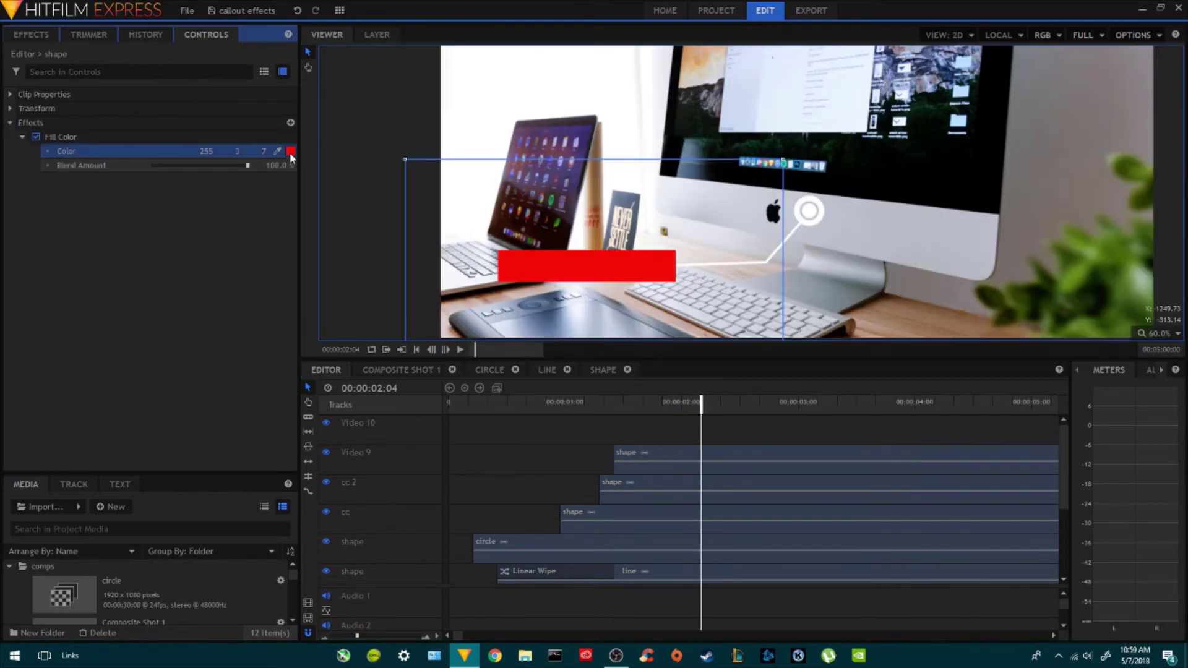
pyautogui.click(291, 151)
pyautogui.moveTo(657, 260); pyautogui.dragTo(597, 225)
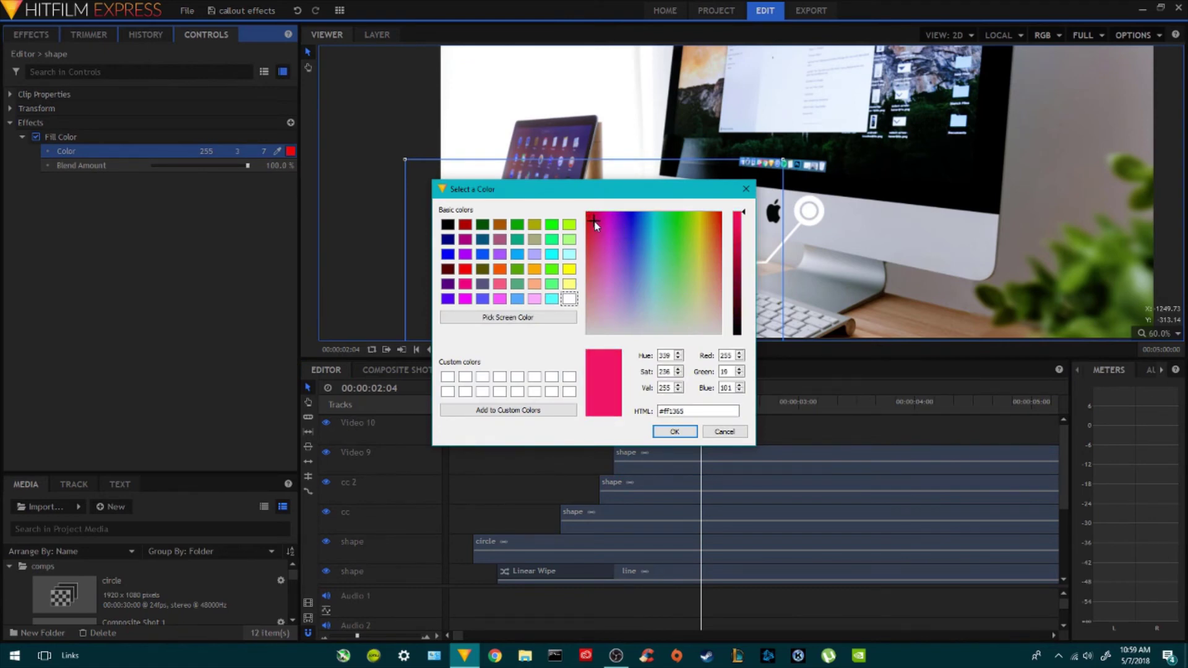
pyautogui.click(675, 431)
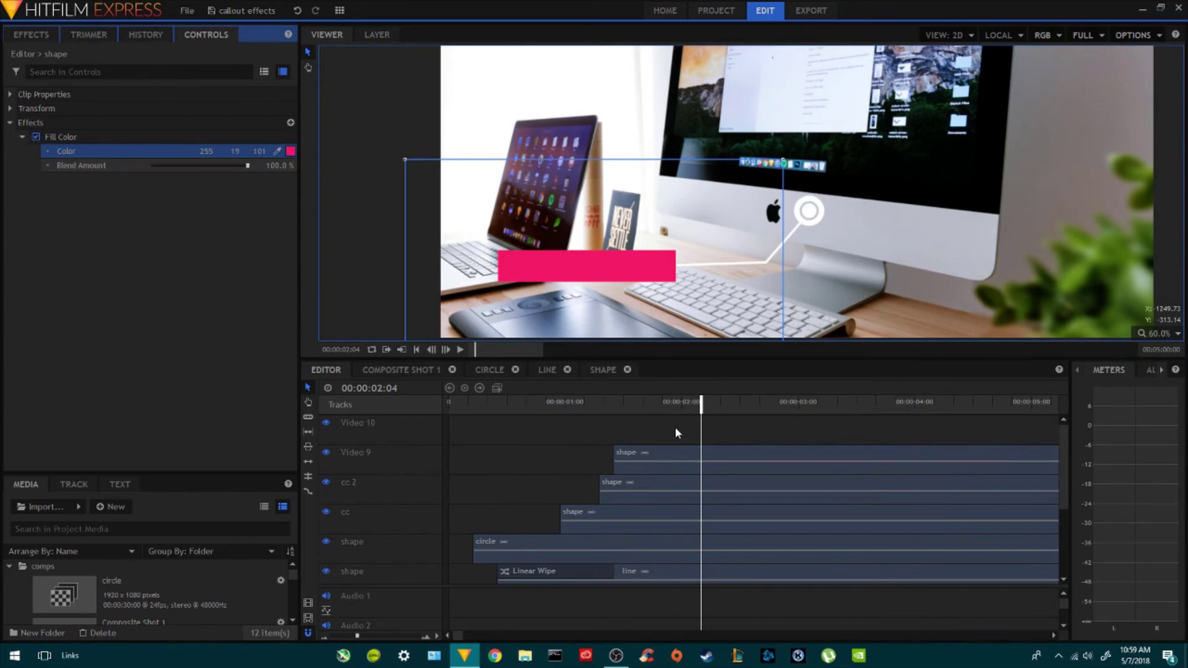
# - Swap the coloured clips so pink is on cc 2 and red on Video 9, with red starting about 6 frames after pink
pyautogui.moveTo(626, 403); pyautogui.dragTo(647, 402)
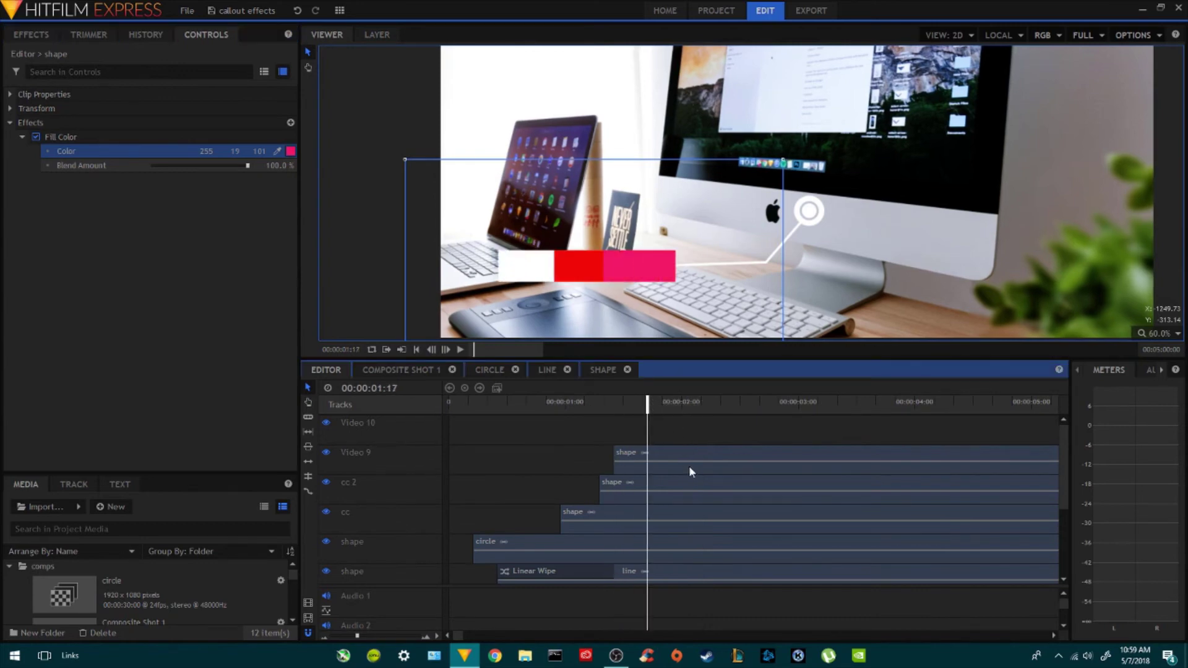
pyautogui.moveTo(692, 489)
pyautogui.mouseDown()
pyautogui.moveTo(697, 436)
pyautogui.moveTo(694, 480)
pyautogui.mouseUp()
pyautogui.click(696, 450)
pyautogui.moveTo(682, 426); pyautogui.dragTo(683, 456)
pyautogui.moveTo(626, 402)
pyautogui.mouseDown()
pyautogui.moveTo(605, 402)
pyautogui.moveTo(619, 403)
pyautogui.mouseUp()
pyautogui.click(694, 443)
pyautogui.moveTo(684, 453); pyautogui.dragTo(710, 456)
# - Play the callout from the start to check the timing of the white, pink and red bars
pyautogui.moveTo(622, 403); pyautogui.dragTo(450, 406)
pyautogui.press('space')
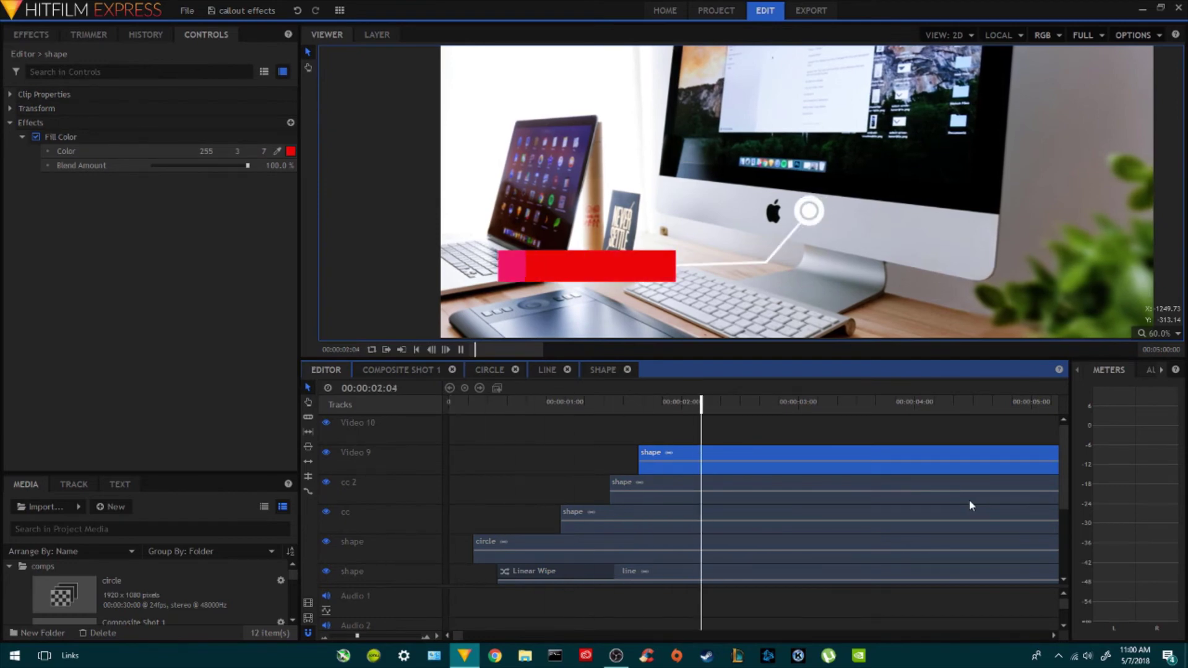
pyautogui.press('space')
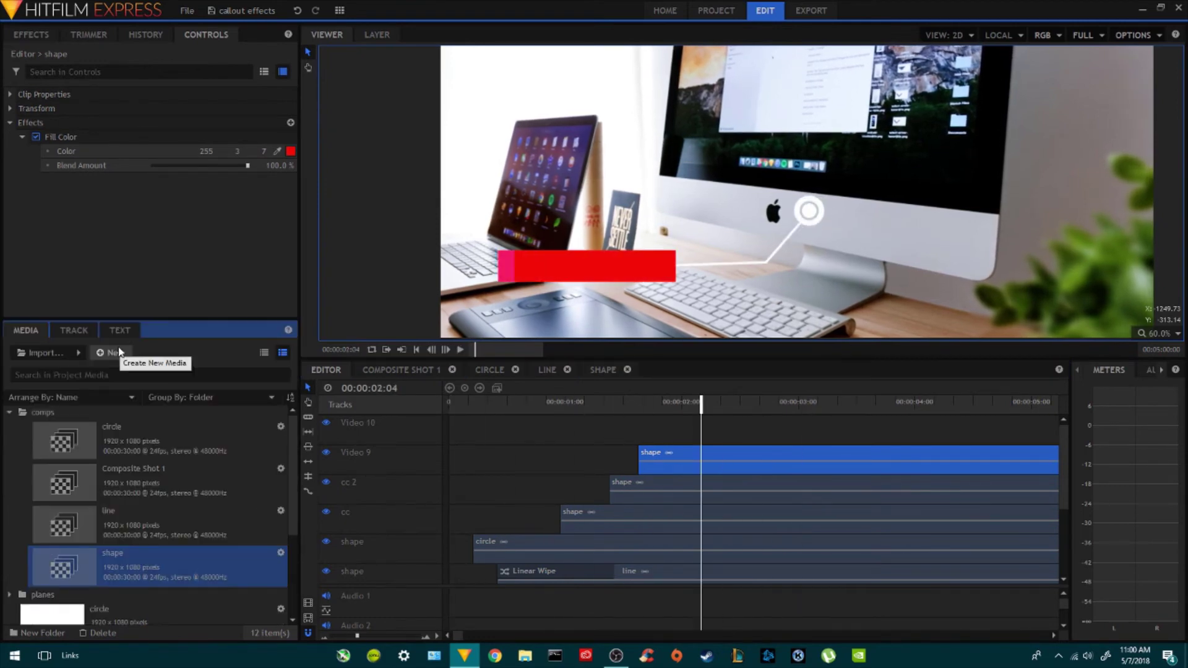
# - Create a 1920 x 1080, 24 fps composite shot named text
pyautogui.click(113, 353)
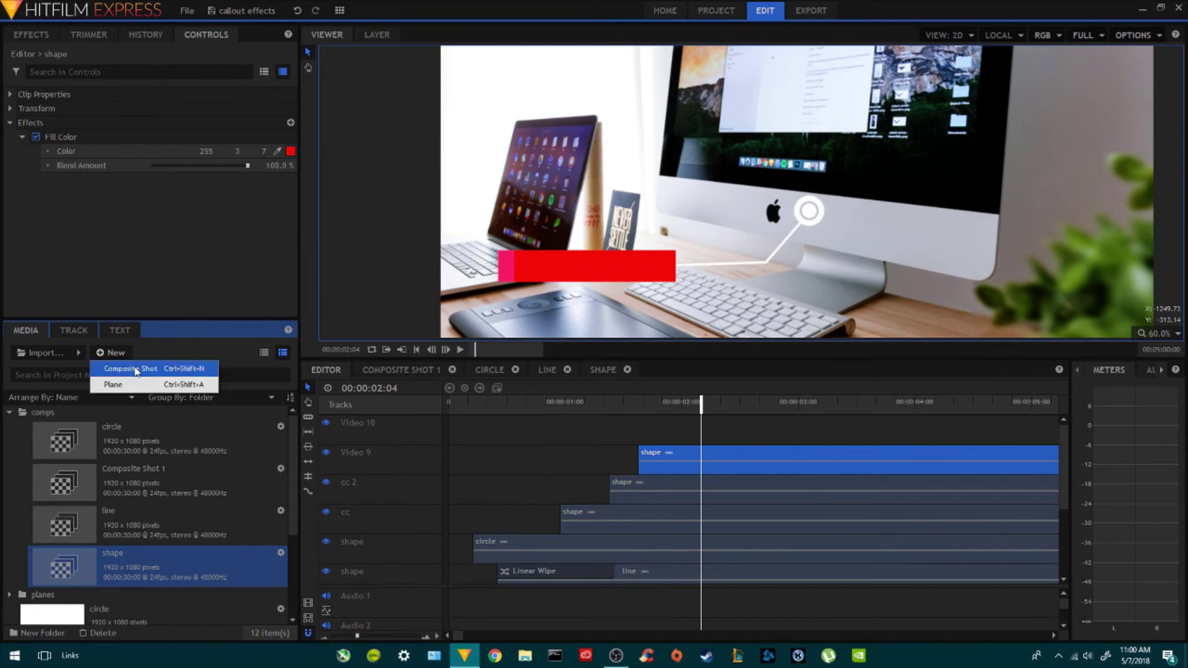
pyautogui.click(132, 369)
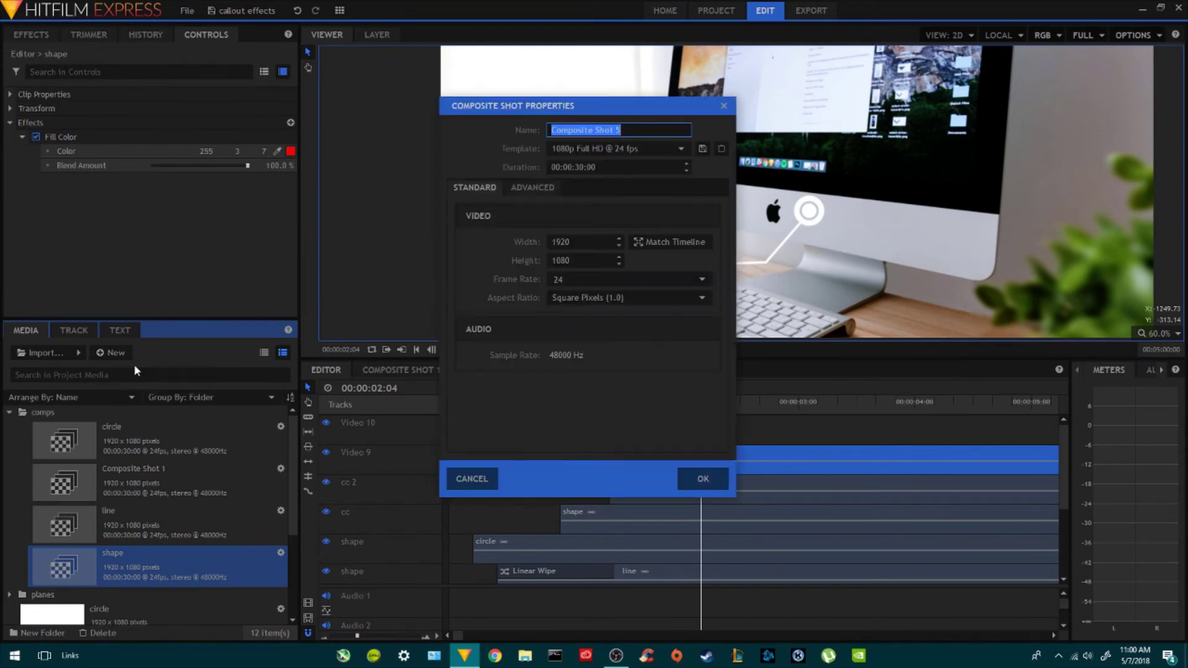
pyautogui.write('text')
pyautogui.press('Return')
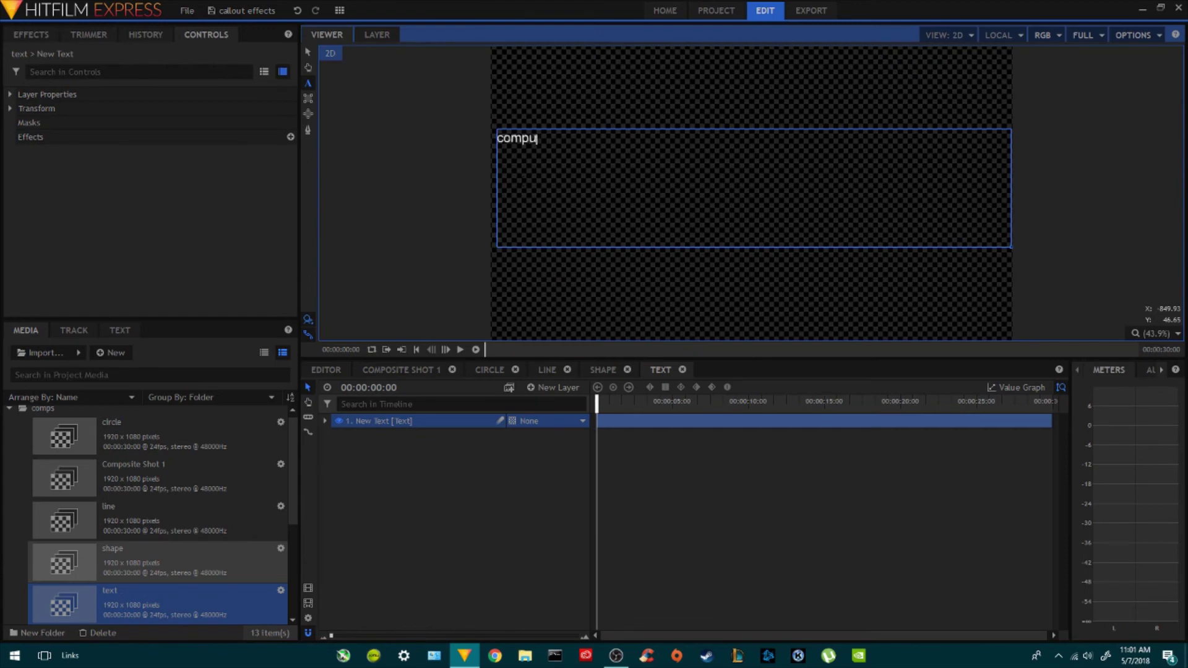
# - Add the word computer to a text layer in white Arial Rounded MT Bold at size 340
pyautogui.hotkey('ctrl', 'a')
pyautogui.click(119, 330)
pyautogui.click(118, 384)
pyautogui.click(62, 461)
pyautogui.moveTo(198, 402); pyautogui.dragTo(213, 222)
pyautogui.click(476, 187)
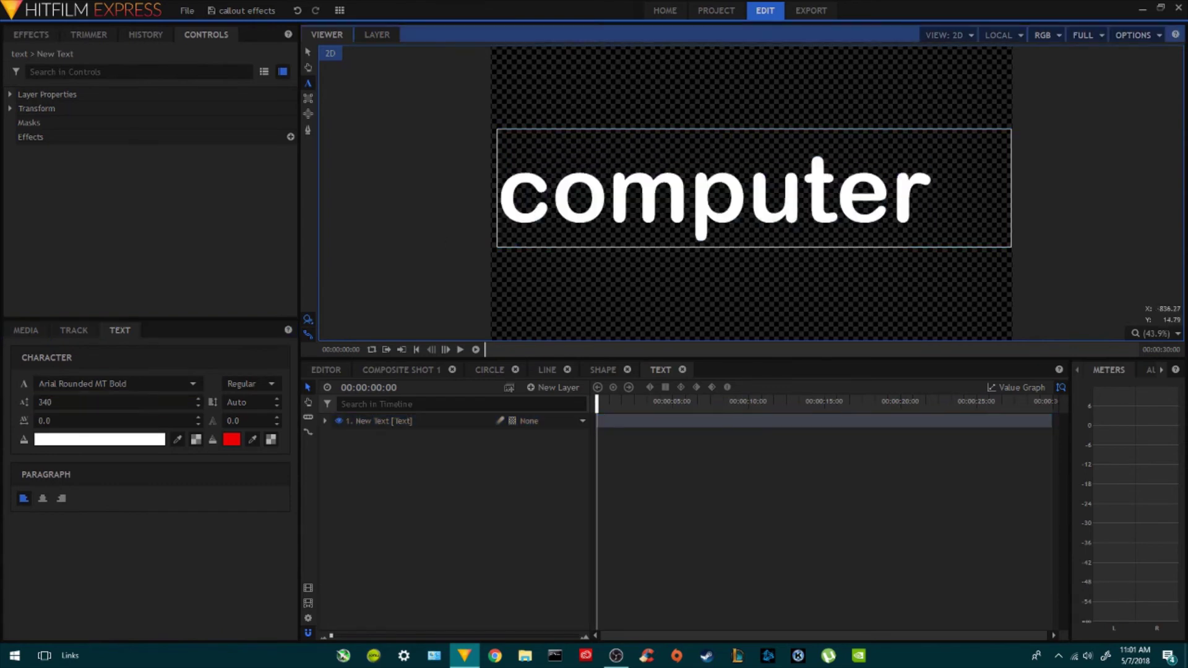
# - Add the text composite shot to Video 10 in the editor timeline, starting about 3 frames after the red bar clip
pyautogui.click(326, 370)
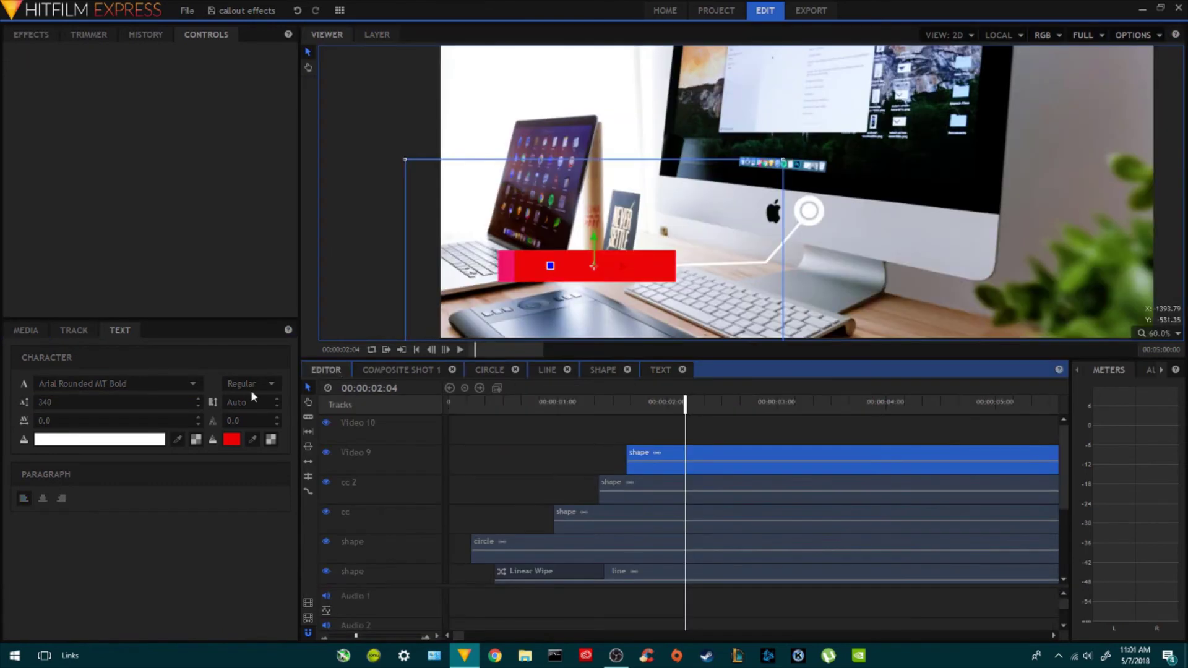
pyautogui.click(26, 331)
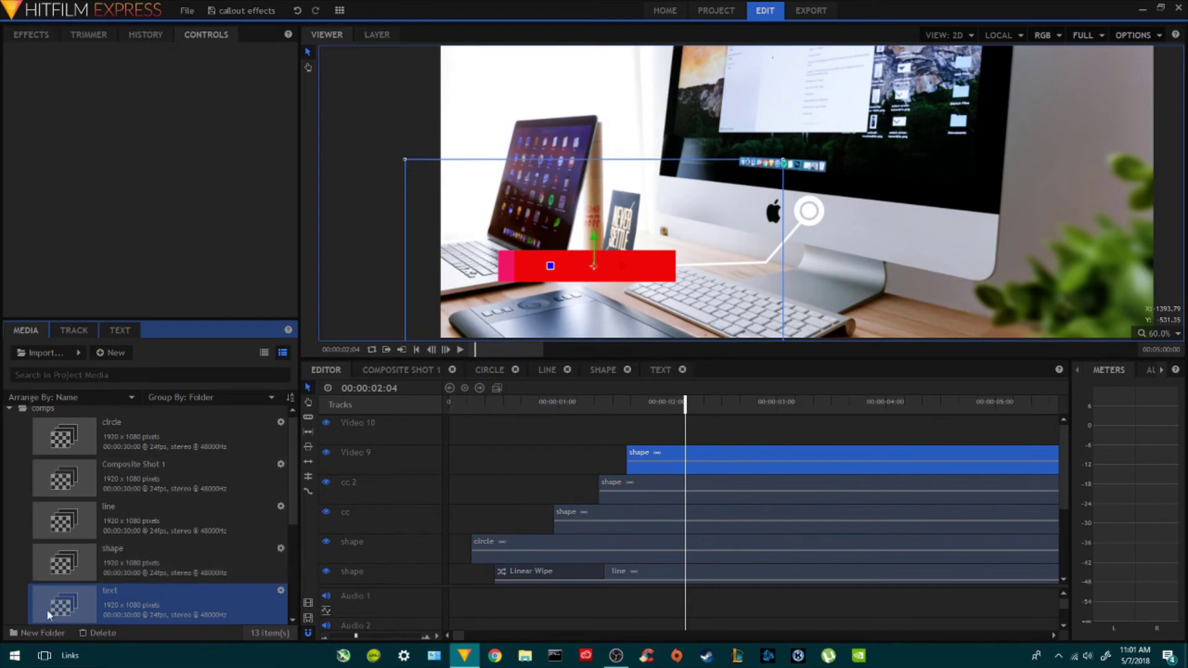
pyautogui.moveTo(48, 614); pyautogui.dragTo(641, 433)
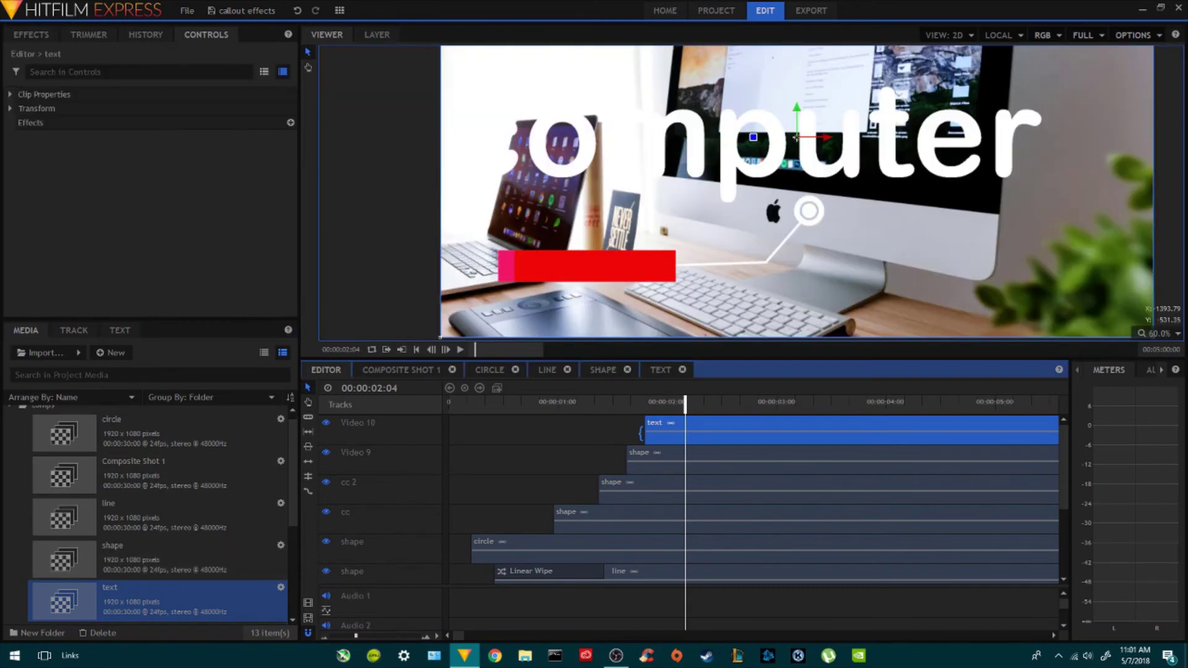
# - Move the word computer onto the red bar and scale it down to fit inside the bar
pyautogui.scroll(-2, 962, 262)
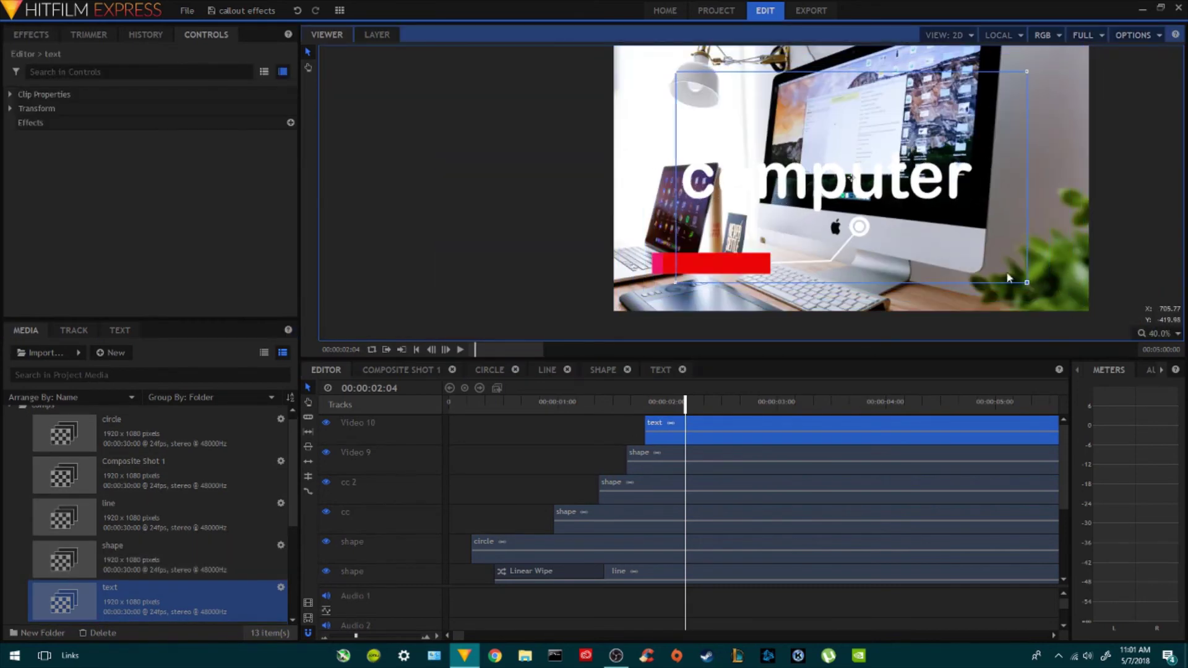
pyautogui.moveTo(852, 182); pyautogui.dragTo(744, 271)
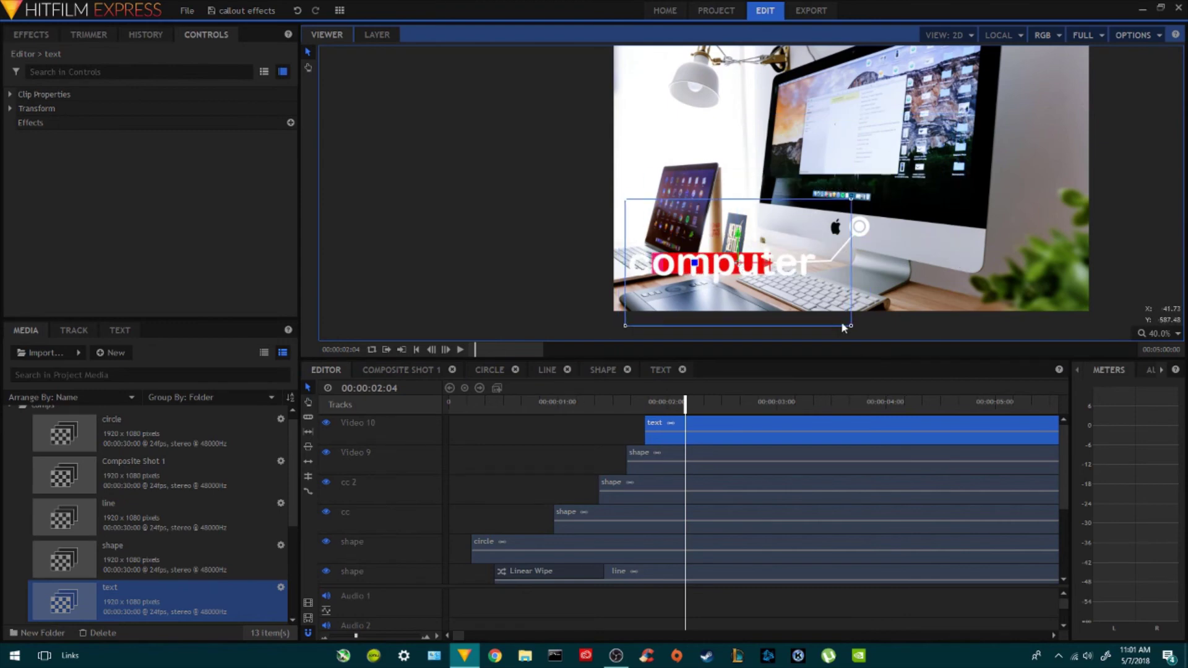
pyautogui.moveTo(851, 327); pyautogui.dragTo(712, 267)
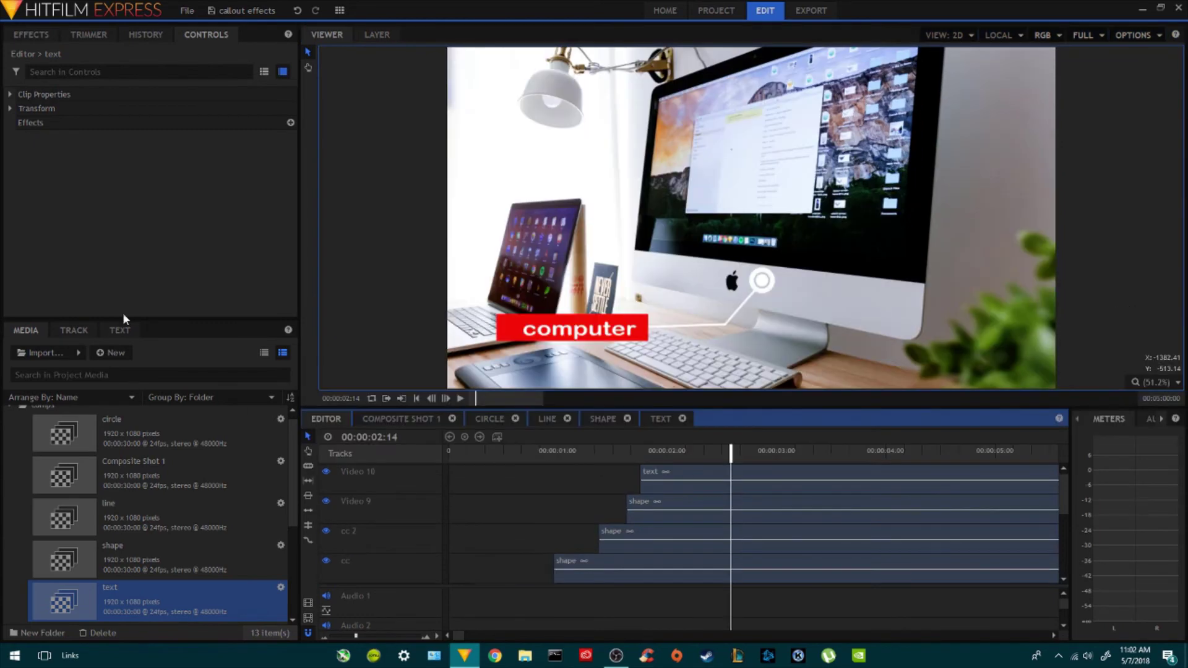
# - Apply a Cross Dissolve to the start of the text clip on Video 10 and play the fade-in
pyautogui.moveTo(165, 320); pyautogui.dragTo(116, 523)
pyautogui.click(691, 476)
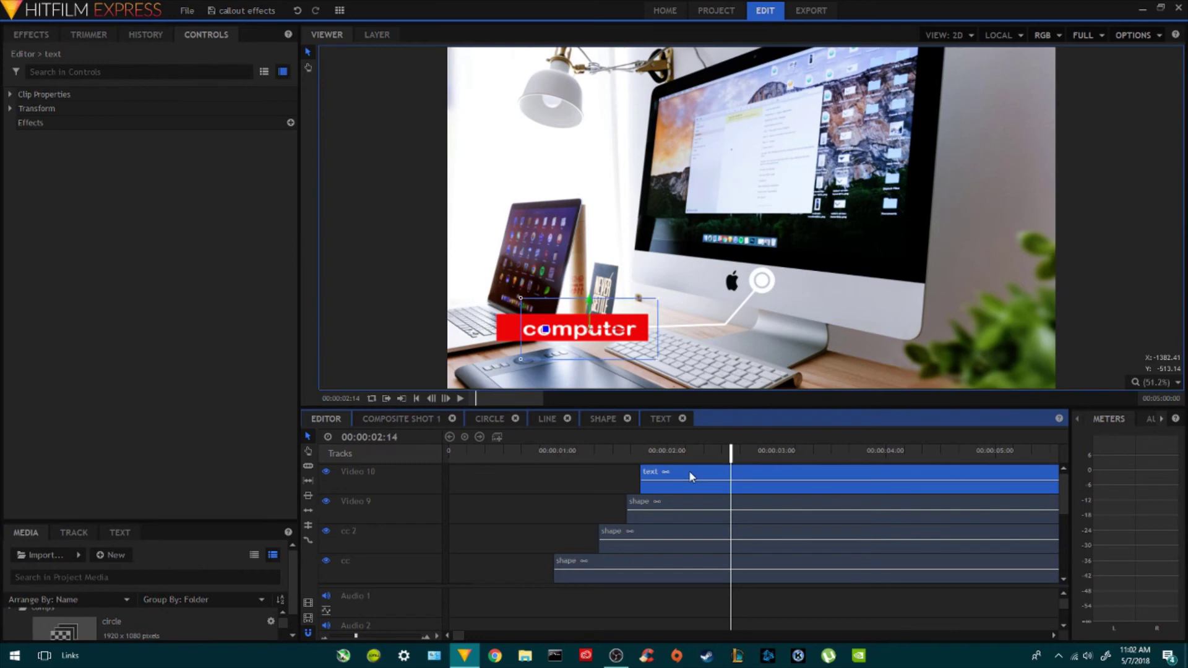
pyautogui.click(34, 35)
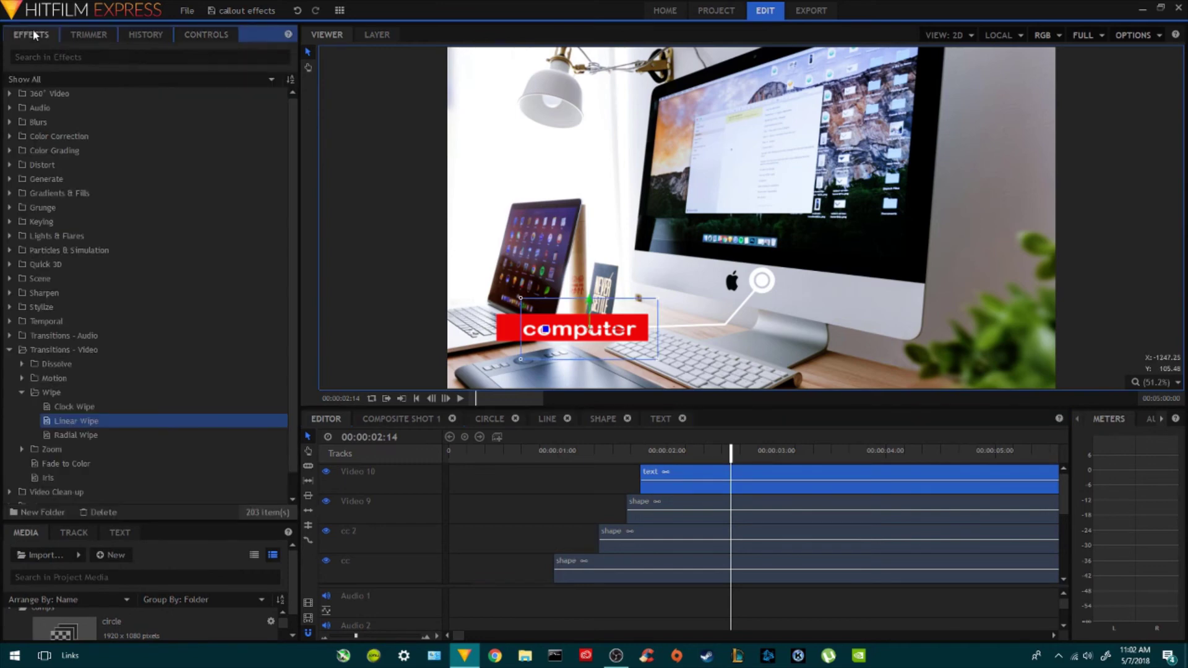
pyautogui.click(46, 351)
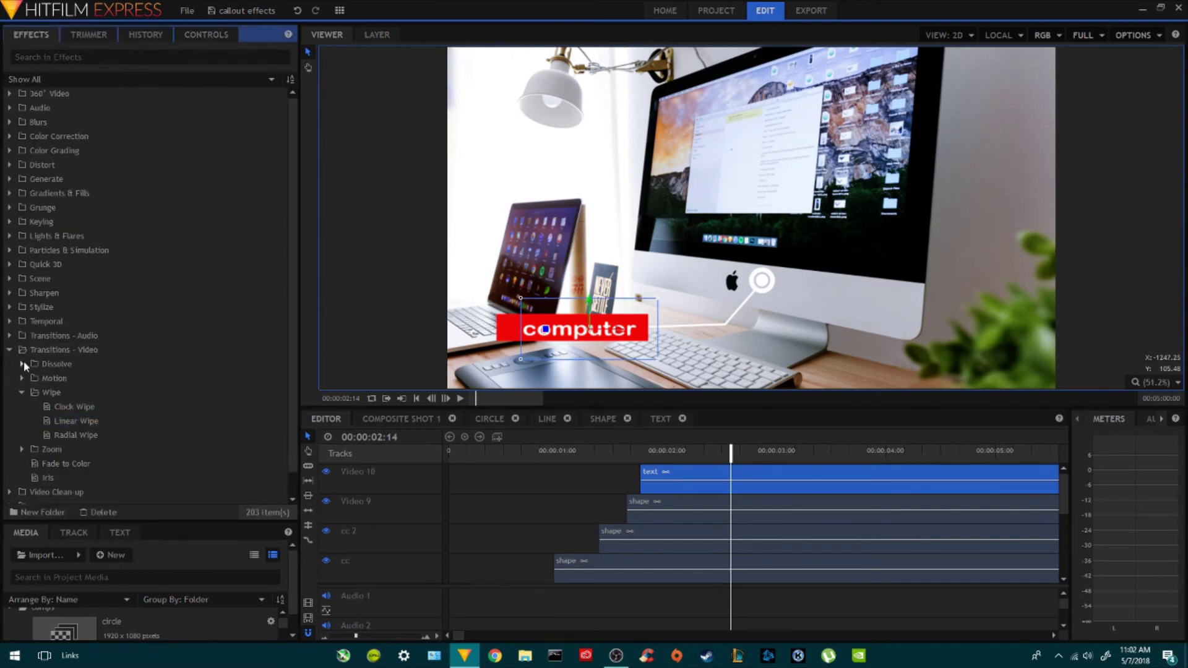
pyautogui.click(22, 378)
pyautogui.click(23, 364)
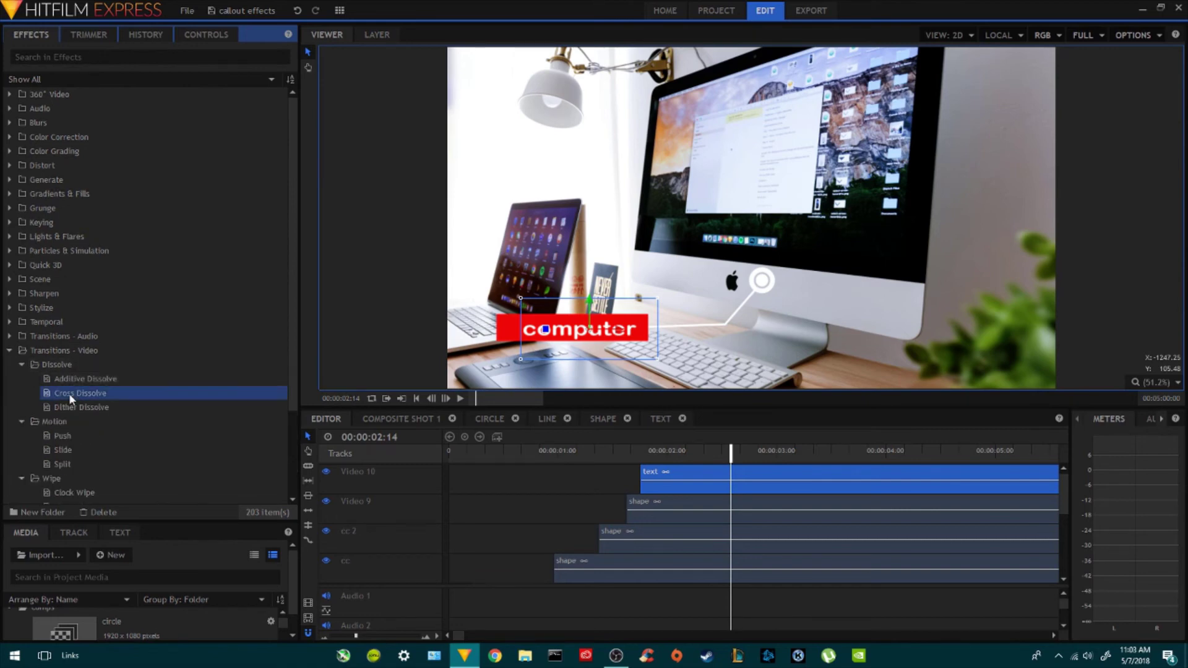
pyautogui.moveTo(69, 394); pyautogui.dragTo(656, 482)
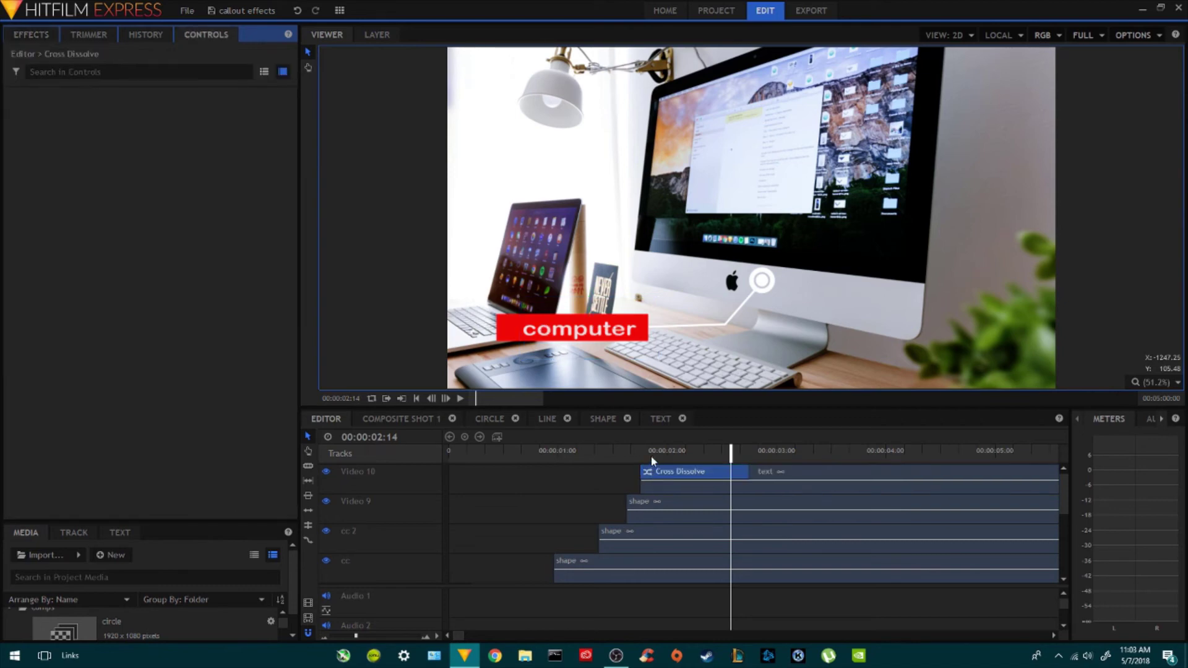
pyautogui.click(645, 456)
pyautogui.press('space')
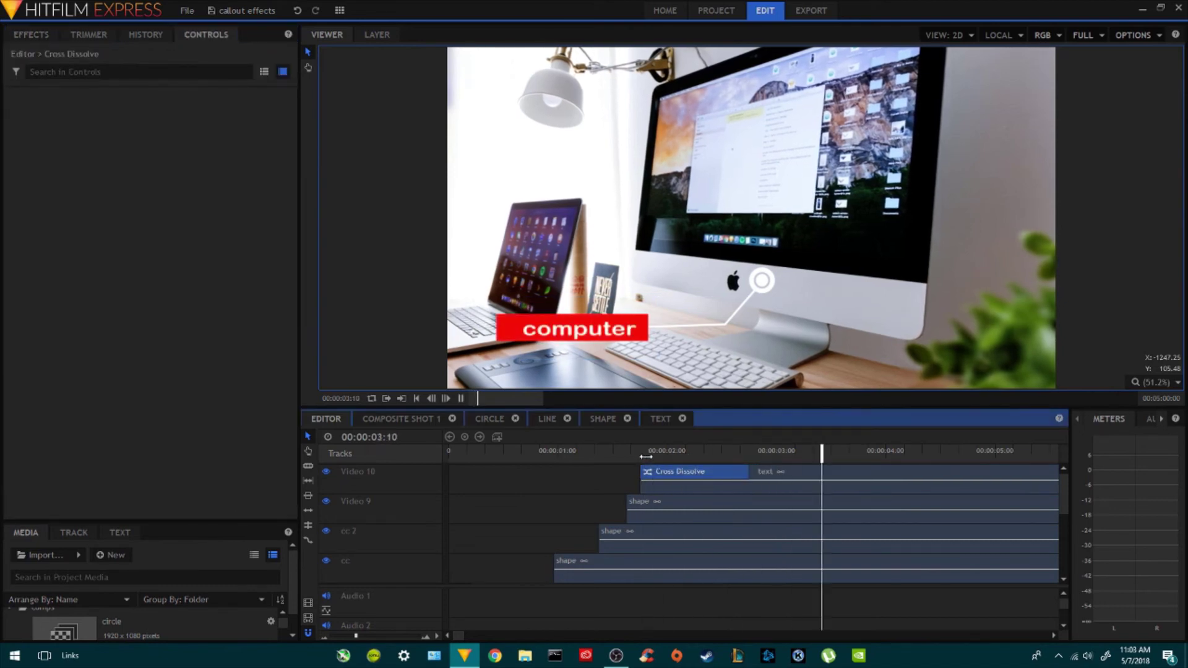
# - Shift the text clip about 4 frames later and replay the callout to check its timing
pyautogui.click(645, 451)
pyautogui.moveTo(645, 451)
pyautogui.mouseDown()
pyautogui.moveTo(685, 452)
pyautogui.moveTo(625, 450)
pyautogui.moveTo(639, 452)
pyautogui.mouseUp()
pyautogui.moveTo(800, 469); pyautogui.dragTo(820, 480)
pyautogui.moveTo(641, 453); pyautogui.dragTo(619, 455)
pyautogui.press('space')
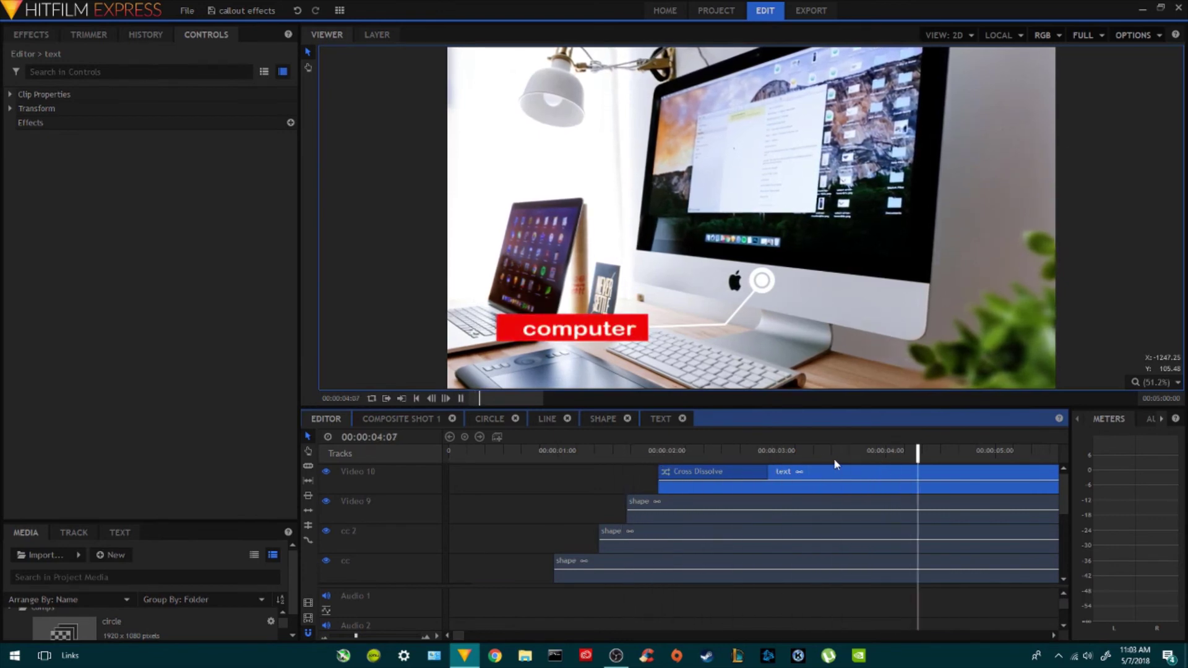
pyautogui.press('space')
# - Trim the text clip and the shape clips on Video 9, cc 2 and cc to end together at about 17 seconds
pyautogui.moveTo(341, 635); pyautogui.dragTo(339, 638)
pyautogui.moveTo(809, 478); pyautogui.dragTo(642, 480)
pyautogui.moveTo(803, 509); pyautogui.dragTo(643, 509)
pyautogui.moveTo(802, 538); pyautogui.dragTo(644, 539)
pyautogui.click(720, 576)
pyautogui.moveTo(720, 575); pyautogui.dragTo(719, 574)
pyautogui.hotkey('ctrl', 'z')
pyautogui.moveTo(798, 564); pyautogui.dragTo(643, 562)
# - Fade out the text clip with a closing Cross Dissolve about 2 seconds long, ending at about 8 seconds
pyautogui.click(621, 479)
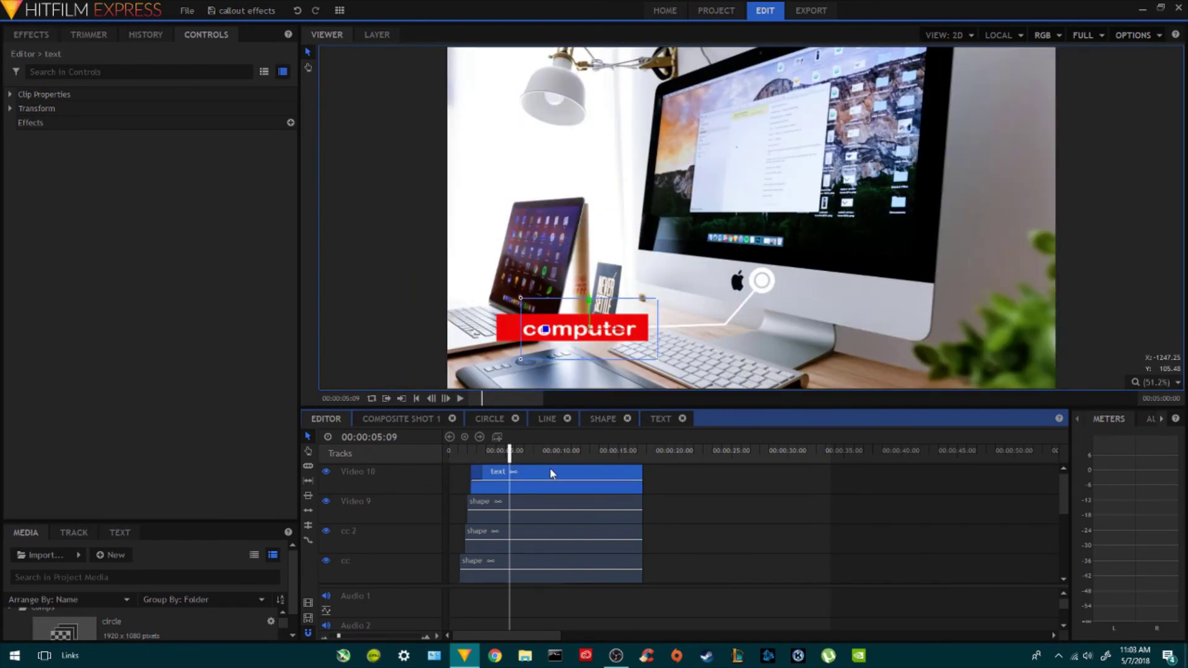
pyautogui.click(31, 35)
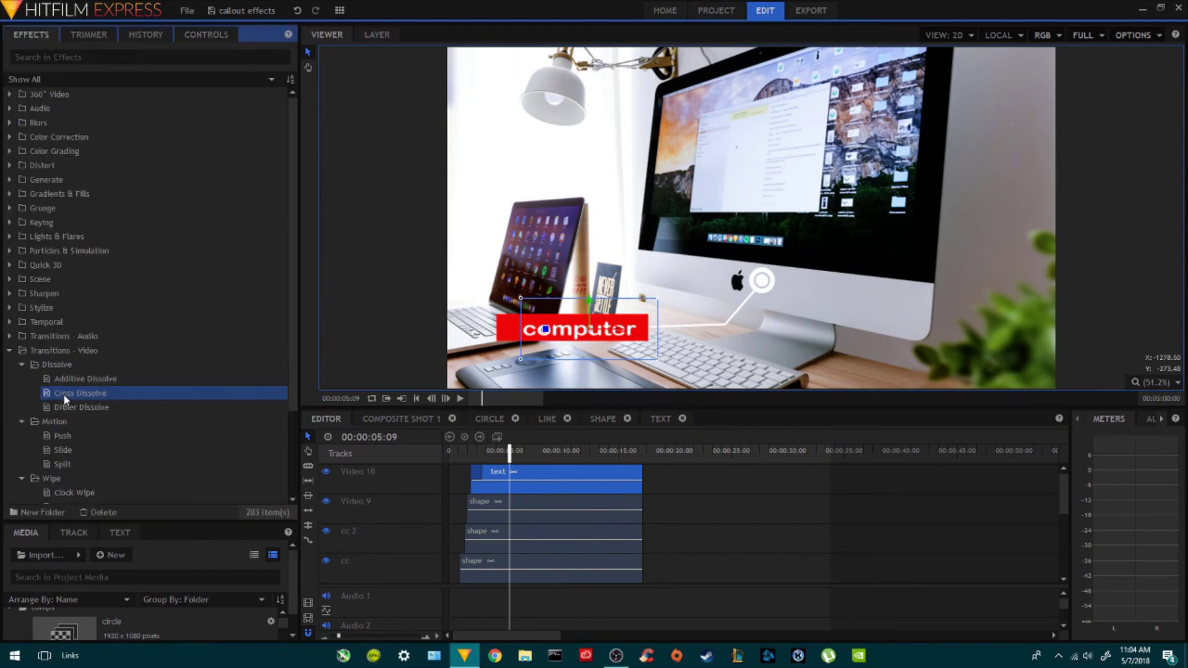
pyautogui.moveTo(133, 402); pyautogui.dragTo(610, 488)
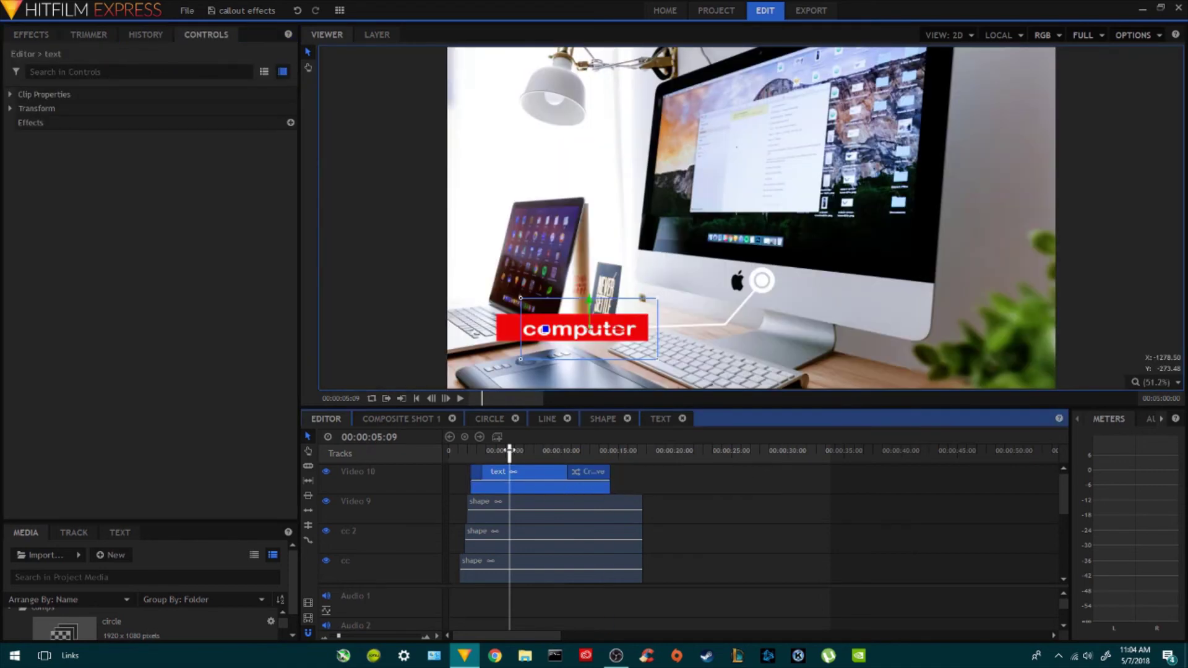
pyautogui.moveTo(509, 450); pyautogui.dragTo(511, 451)
pyautogui.moveTo(609, 488); pyautogui.dragTo(542, 487)
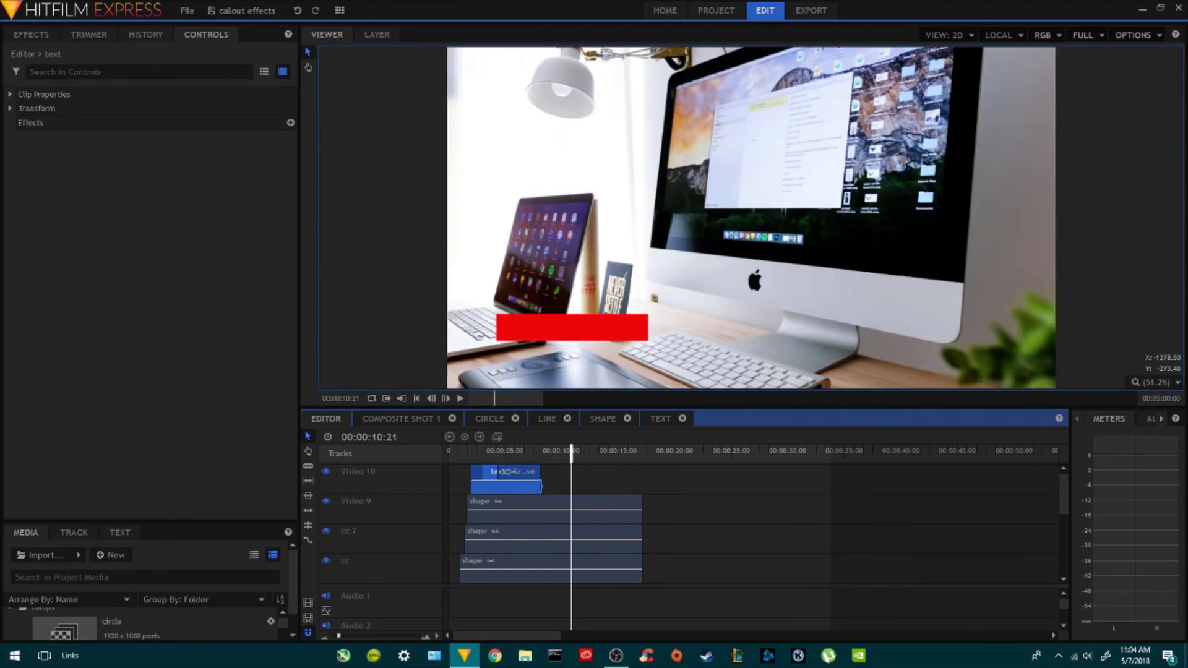
pyautogui.moveTo(338, 636); pyautogui.dragTo(345, 633)
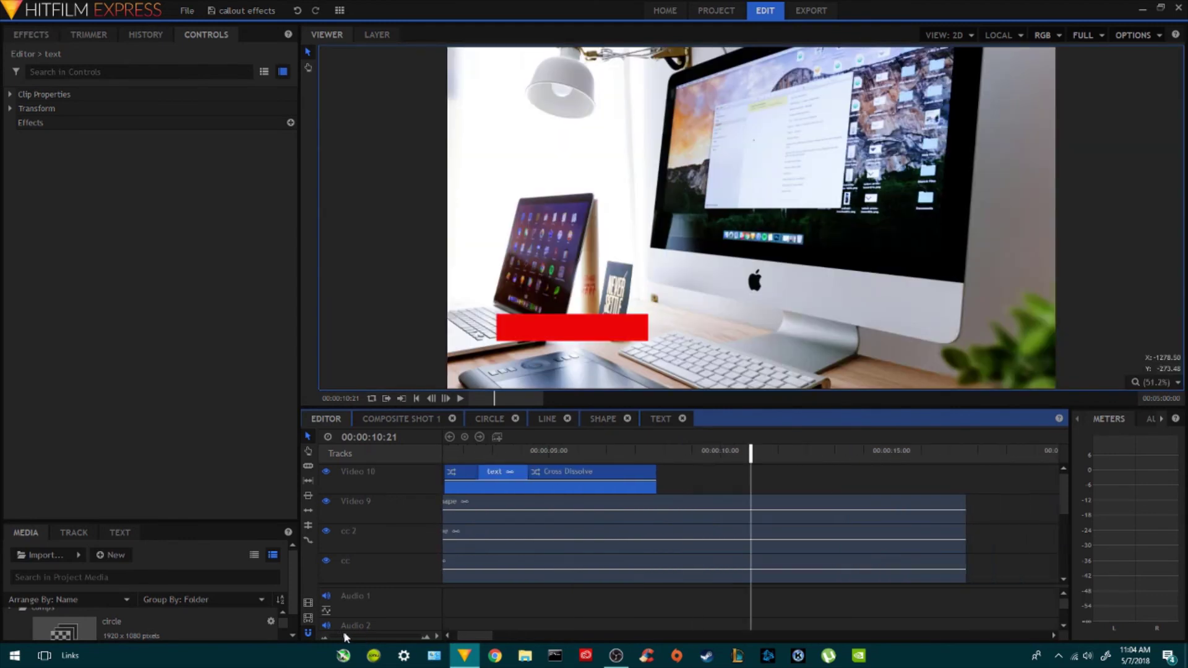
pyautogui.moveTo(528, 474); pyautogui.dragTo(654, 461)
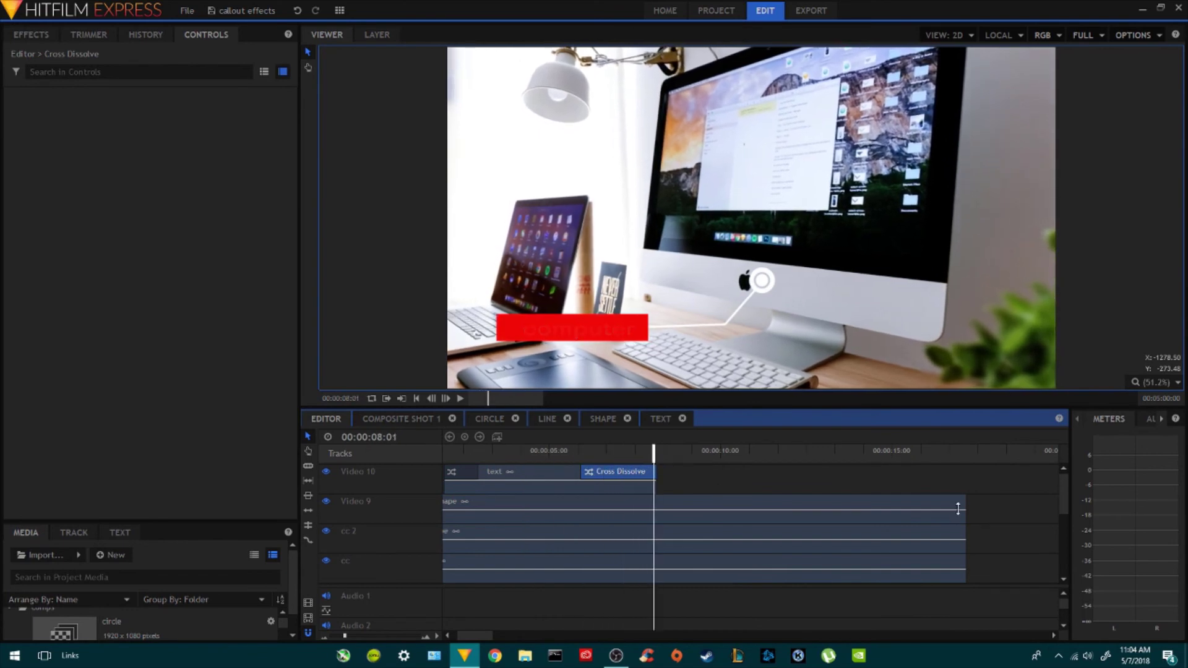
# - Trim the three shape clips and the circle and line clips to end together at about 9 seconds
pyautogui.moveTo(964, 509); pyautogui.dragTo(739, 509)
pyautogui.moveTo(963, 543); pyautogui.dragTo(738, 541)
pyautogui.moveTo(963, 568); pyautogui.dragTo(739, 568)
pyautogui.scroll(-2, 848, 551)
pyautogui.click(735, 537)
pyautogui.scroll(-3, 735, 539)
pyautogui.scroll(2, 619, 553)
# - Apply a Linear Wipe to the end of each shape clip on Video 9, cc 2 and cc
pyautogui.moveTo(345, 636); pyautogui.dragTo(342, 637)
pyautogui.moveTo(755, 407); pyautogui.dragTo(749, 305)
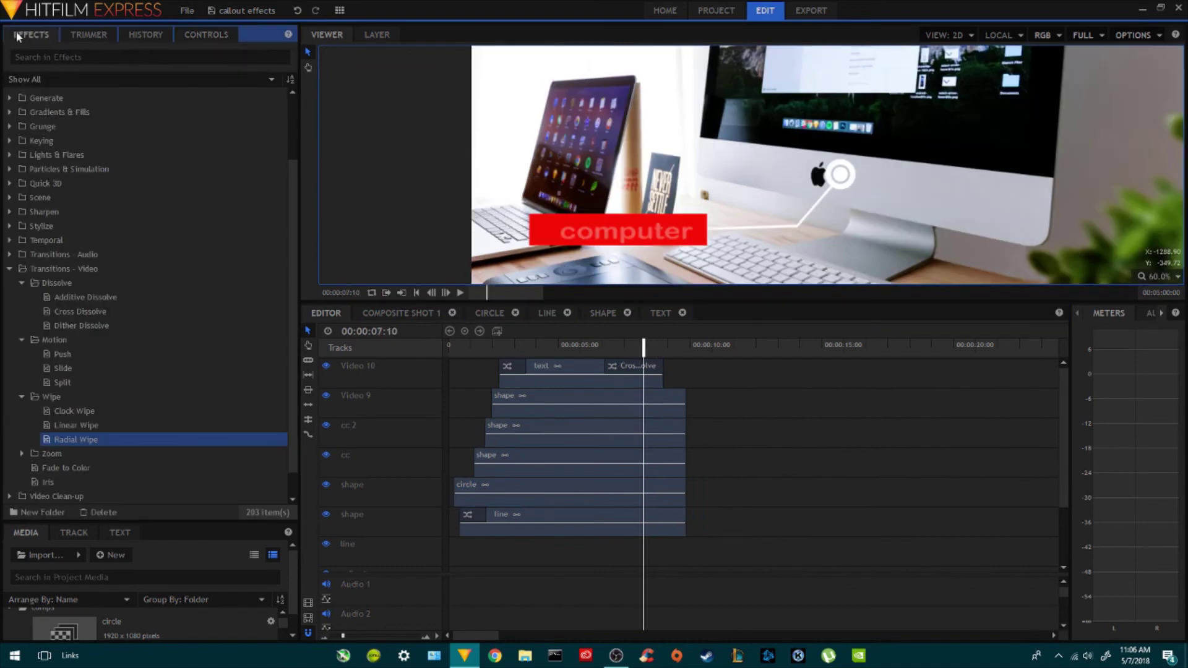
pyautogui.moveTo(74, 425); pyautogui.dragTo(442, 399)
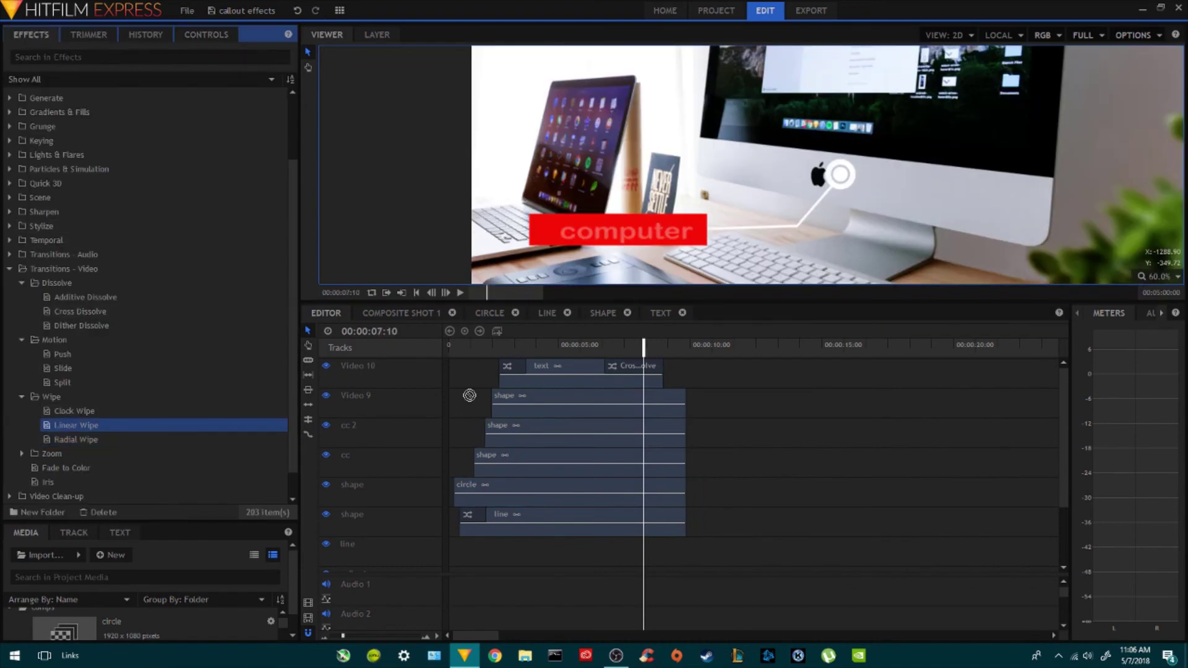
pyautogui.moveTo(650, 400); pyautogui.dragTo(654, 401)
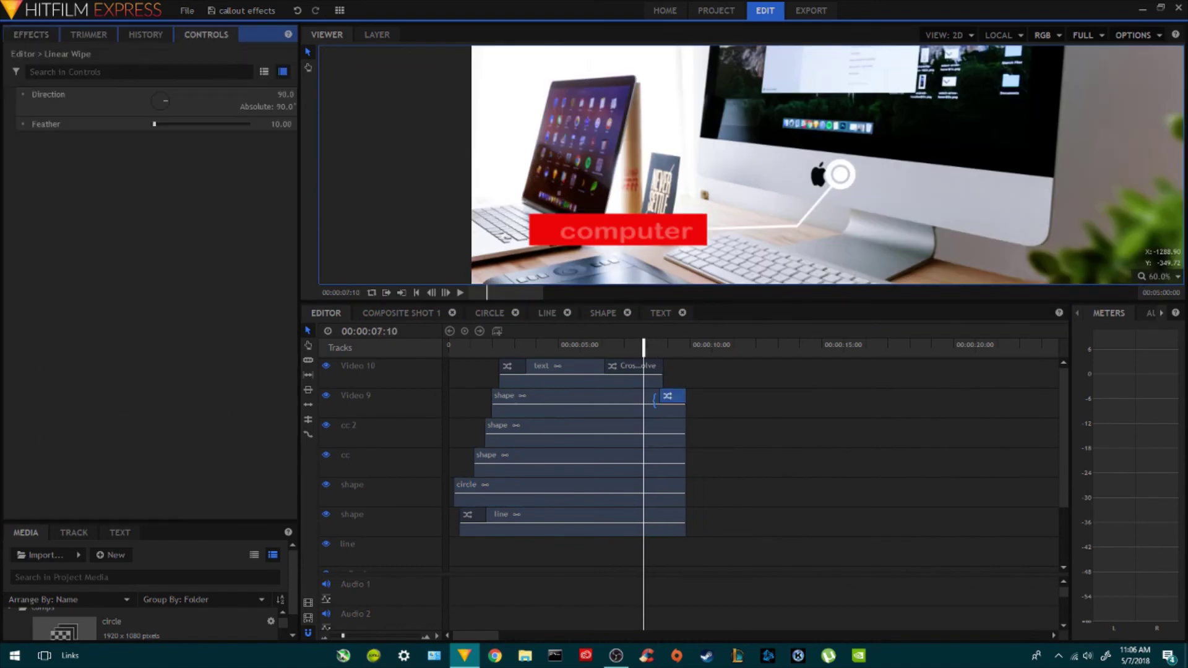
pyautogui.click(13, 34)
pyautogui.moveTo(184, 426); pyautogui.dragTo(668, 436)
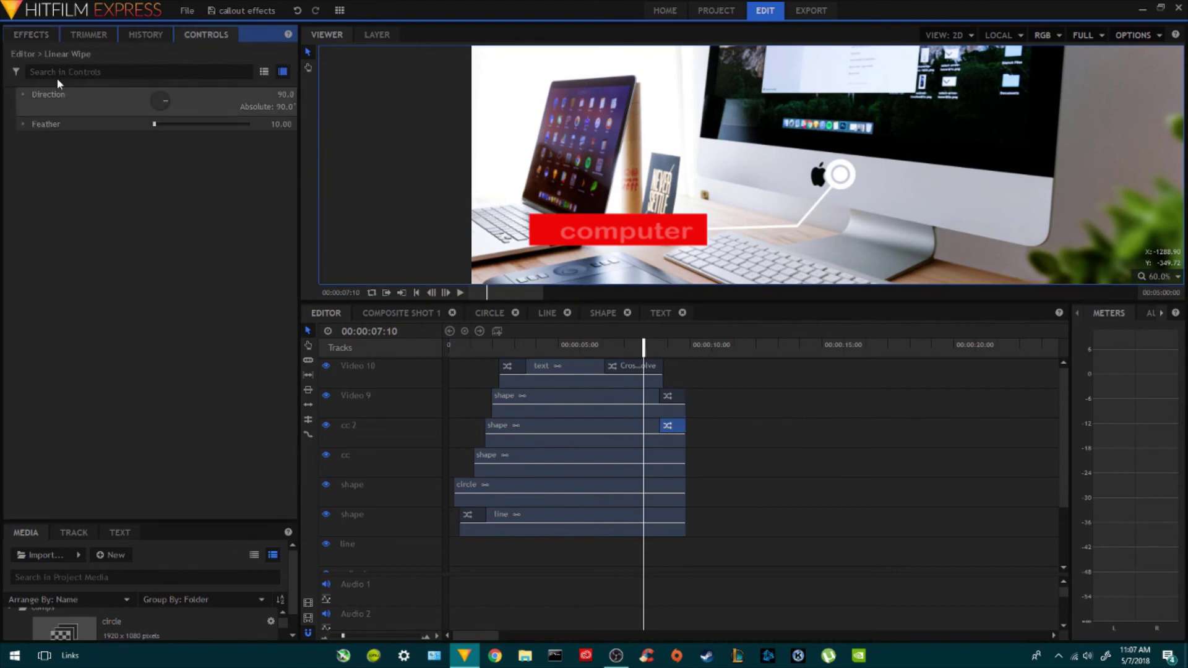
pyautogui.click(31, 35)
pyautogui.moveTo(652, 435)
pyautogui.mouseDown()
pyautogui.moveTo(667, 461)
pyautogui.moveTo(654, 454)
pyautogui.mouseUp()
# - Lengthen the closing Linear Wipes on the three shape clips to about 2.3 seconds and play the ending
pyautogui.moveTo(656, 397); pyautogui.dragTo(624, 456)
pyautogui.click(615, 344)
pyautogui.press('space')
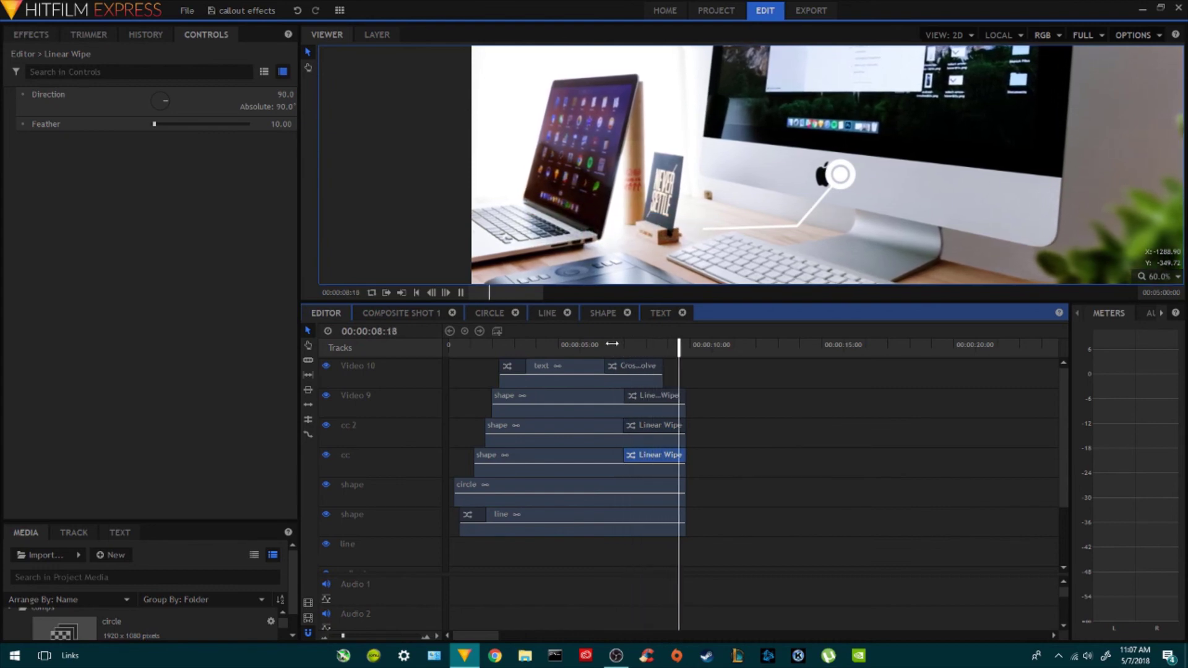
# - Trim the three shape clips together to end at about 7.5 seconds and the text clip to end at about 5.5 seconds
pyautogui.click(591, 396)
pyautogui.click(595, 438)
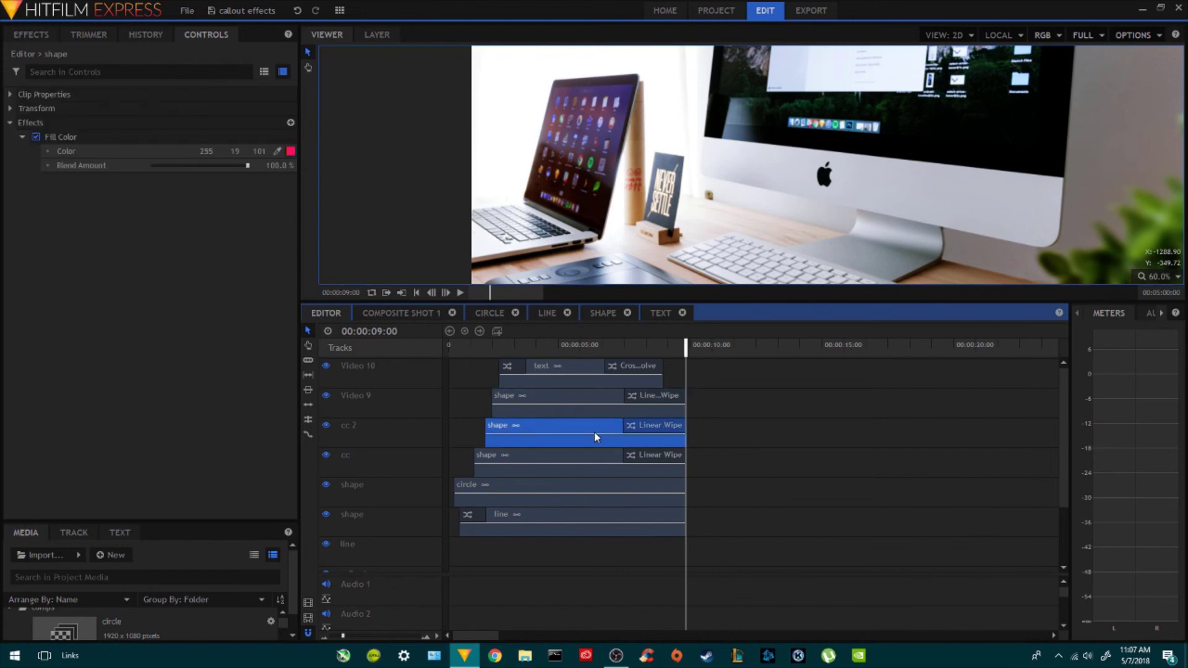
pyautogui.keyDown('ctrl'); pyautogui.click(592, 402); pyautogui.keyUp('ctrl')
pyautogui.keyDown('ctrl'); pyautogui.click(598, 456); pyautogui.keyUp('ctrl')
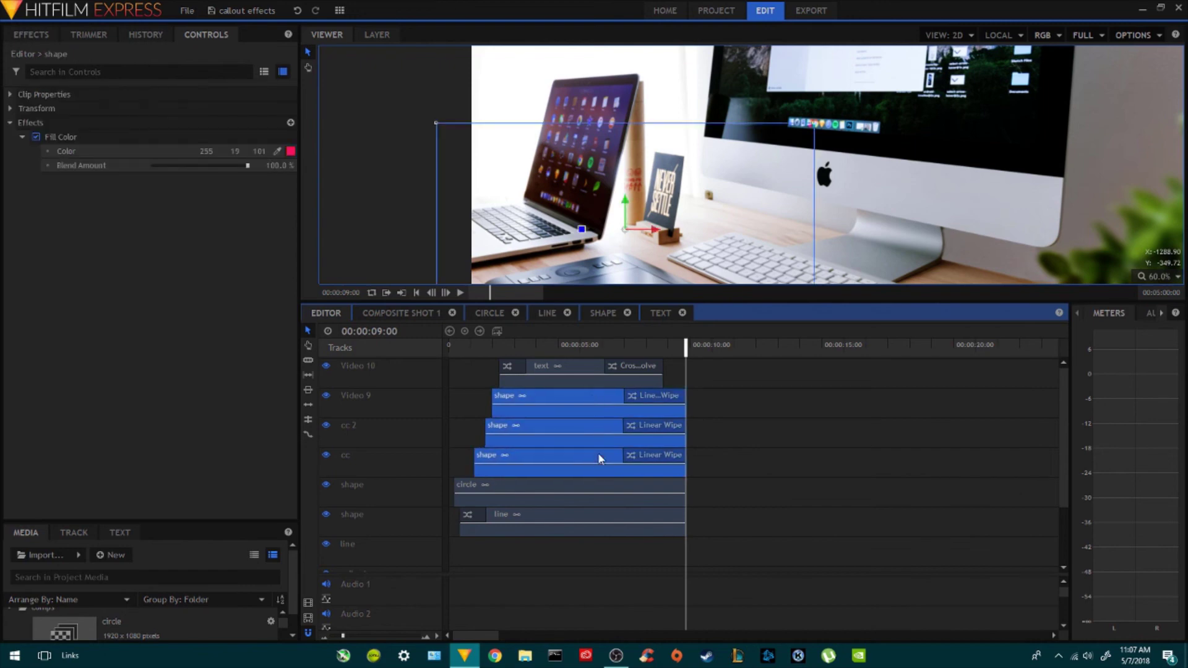
pyautogui.moveTo(686, 402); pyautogui.dragTo(646, 402)
pyautogui.click(654, 369)
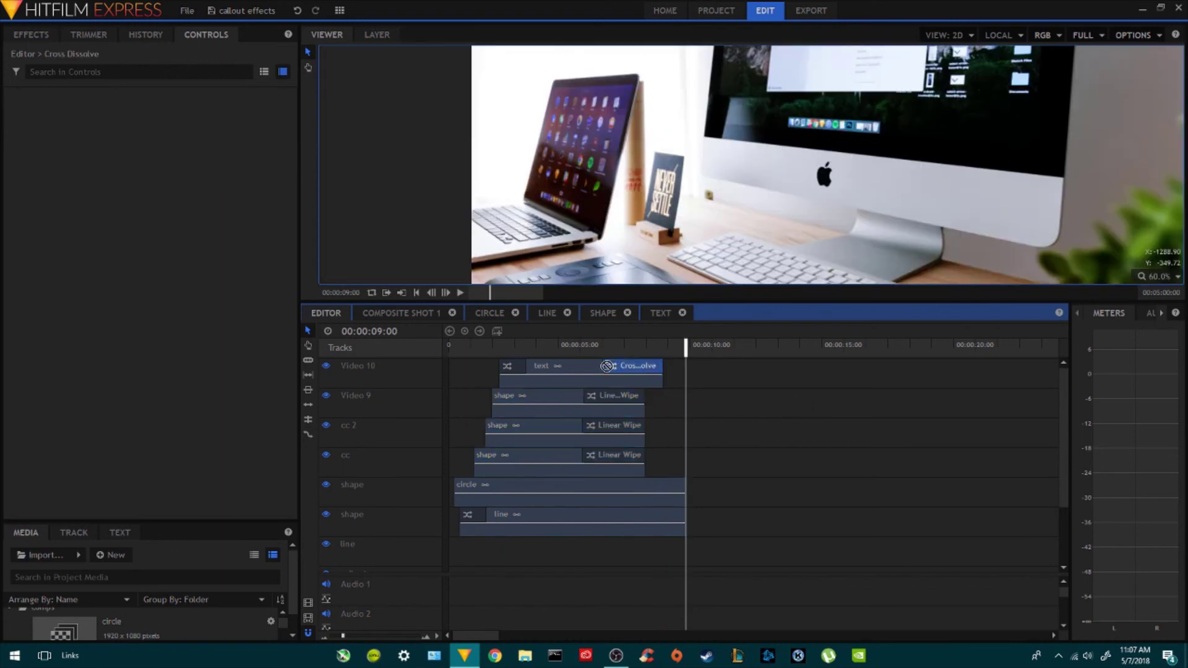
pyautogui.moveTo(665, 379); pyautogui.dragTo(613, 346)
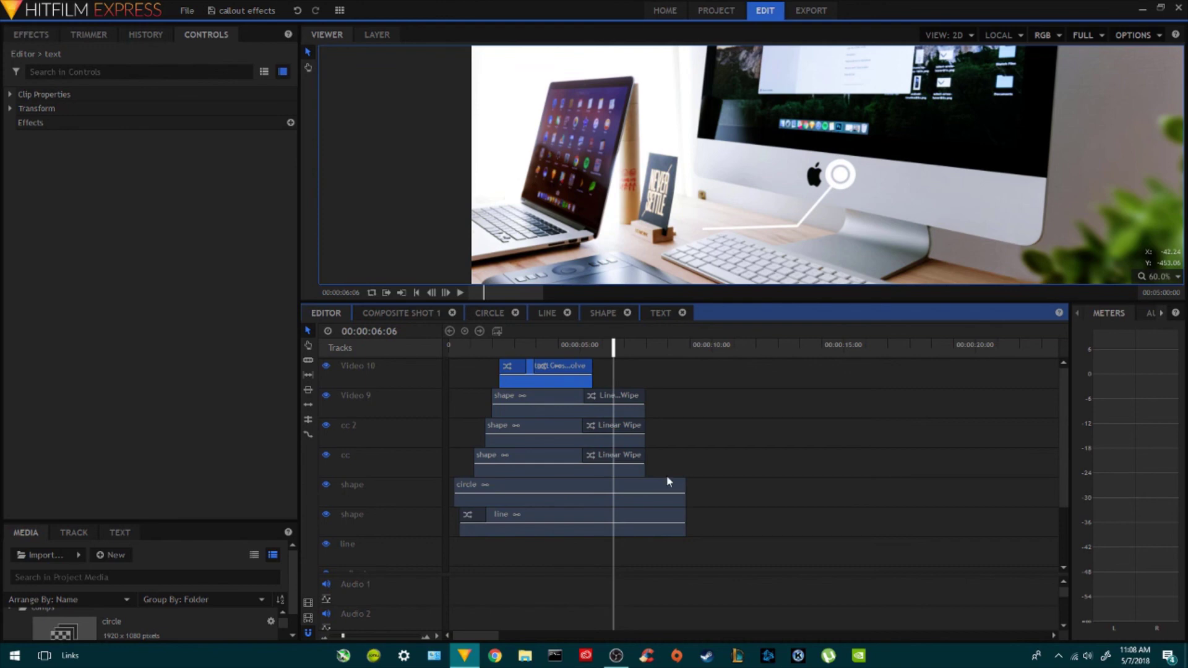
# - Add a Linear Wipe about 2.8 seconds long to the end of the line clip and trim the clip to end at 00:00:07:22
pyautogui.click(664, 495)
pyautogui.click(666, 518)
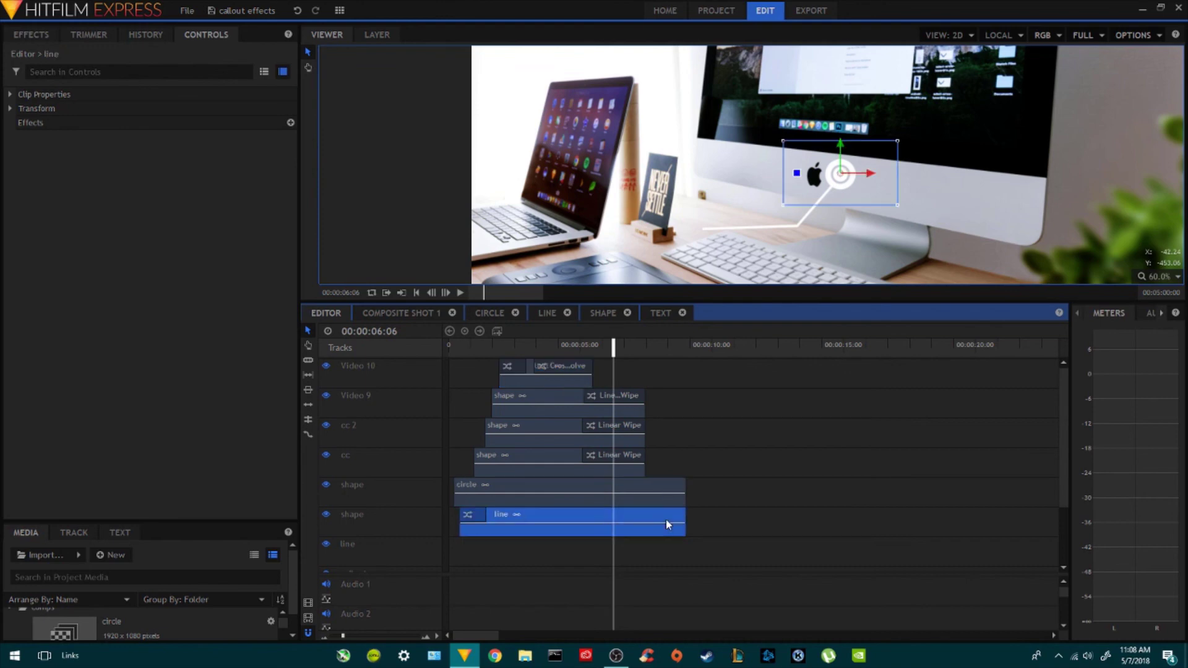
pyautogui.click(671, 483)
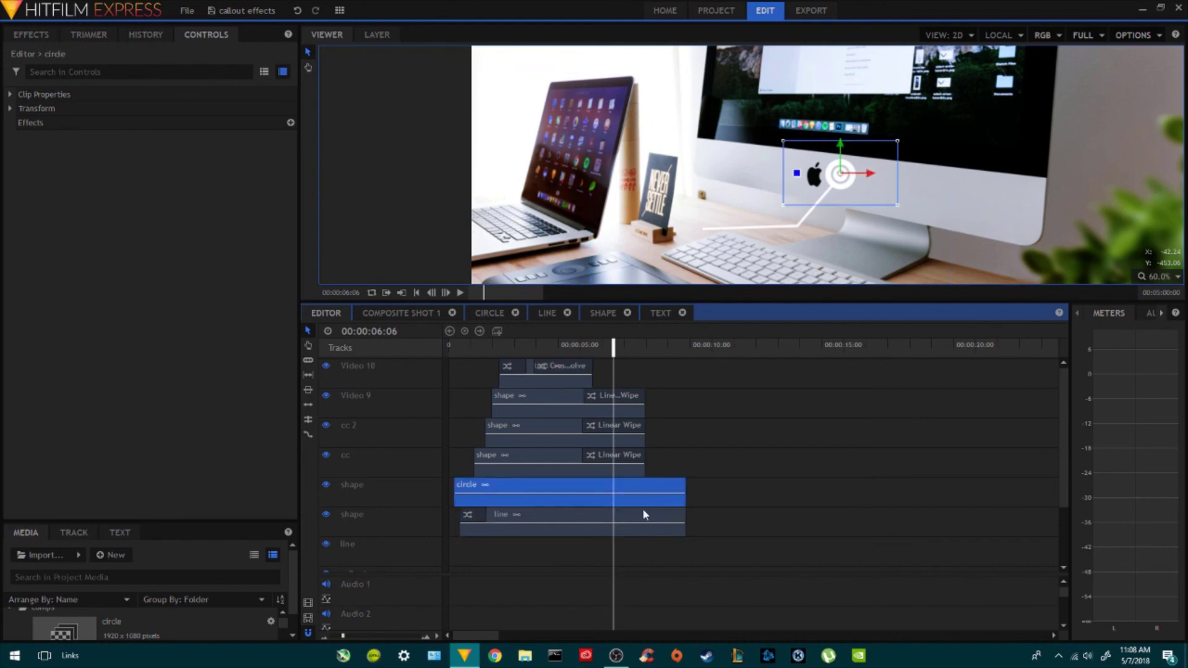
pyautogui.click(27, 39)
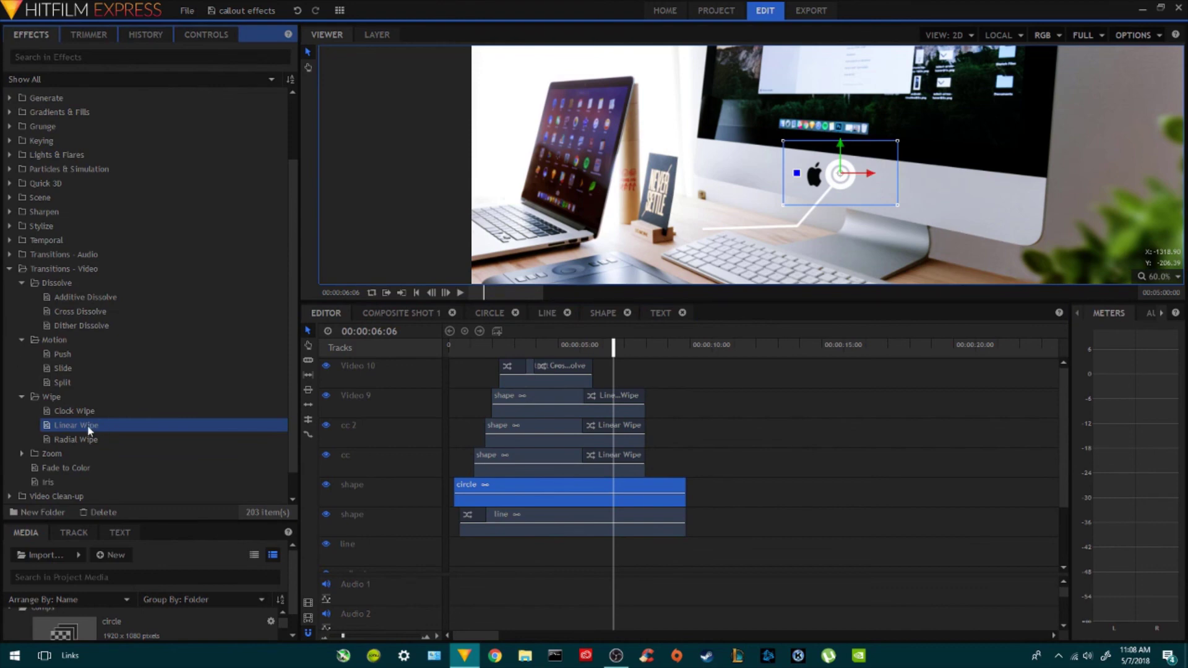
pyautogui.moveTo(589, 503); pyautogui.dragTo(613, 515)
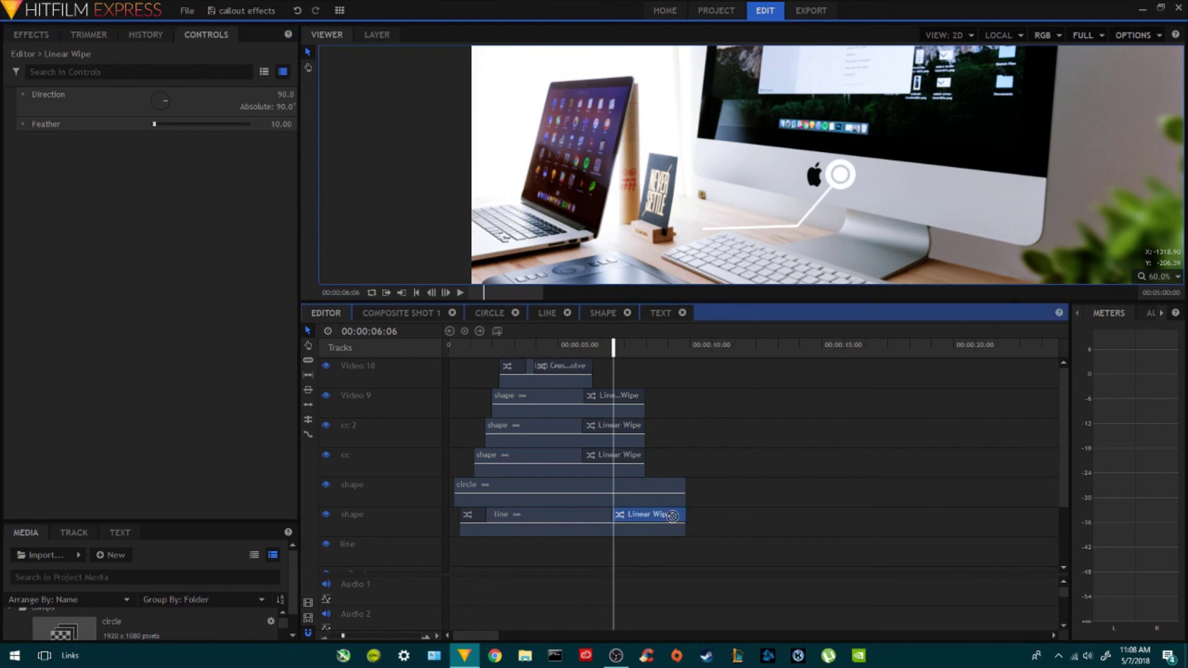
pyautogui.moveTo(587, 345); pyautogui.dragTo(654, 350)
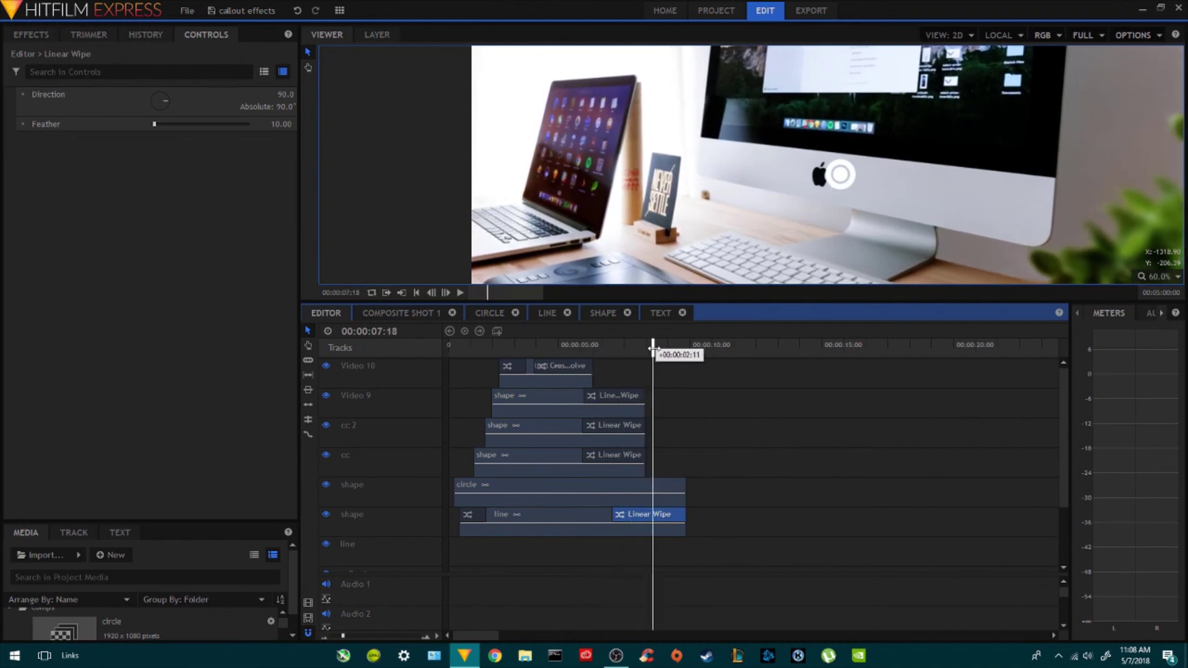
pyautogui.moveTo(685, 526); pyautogui.dragTo(653, 531)
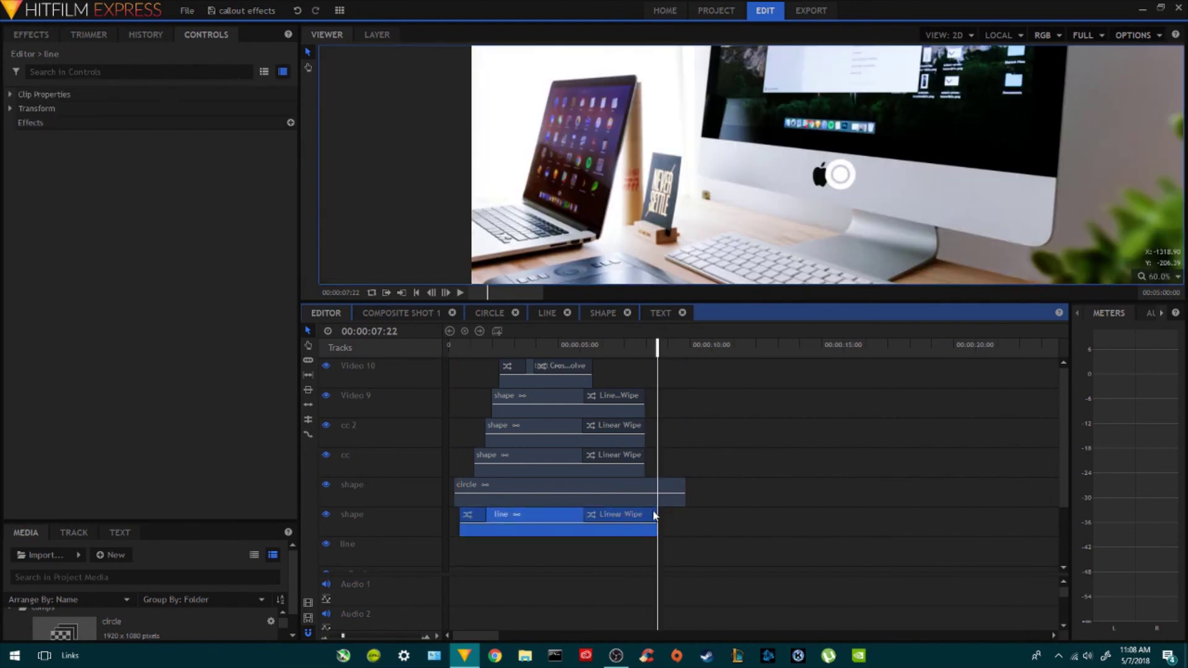
# - Check the line clip's closing Linear Wipe by scrubbing through it and opening its Feather value
pyautogui.moveTo(467, 347); pyautogui.dragTo(622, 372)
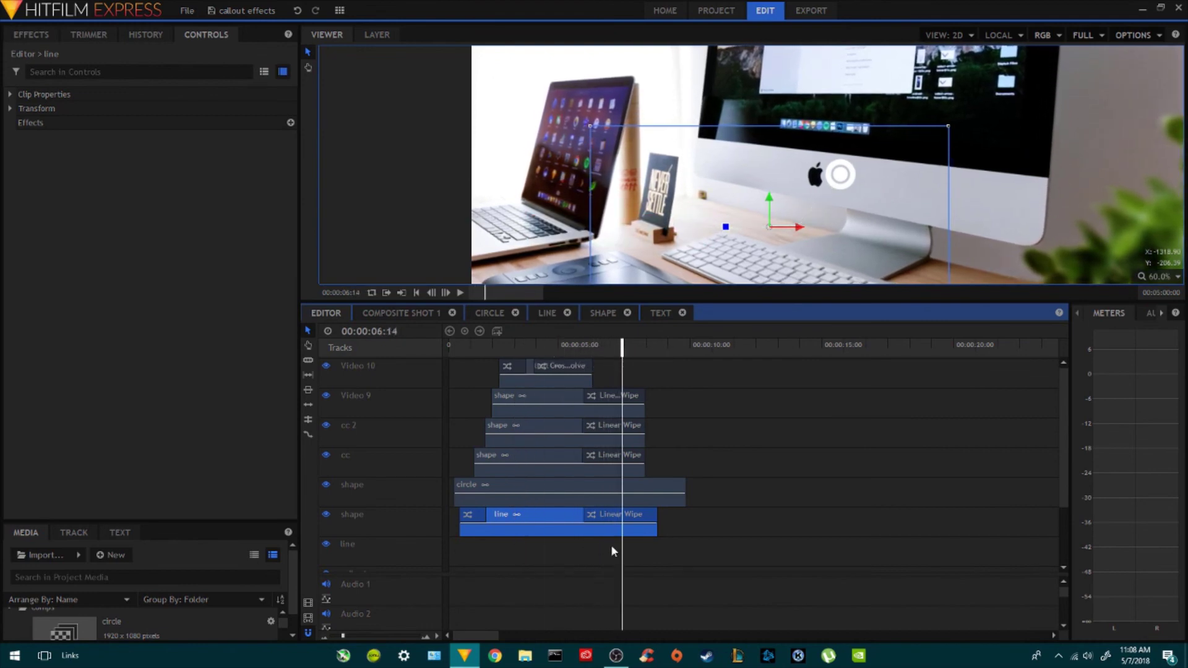
pyautogui.click(605, 519)
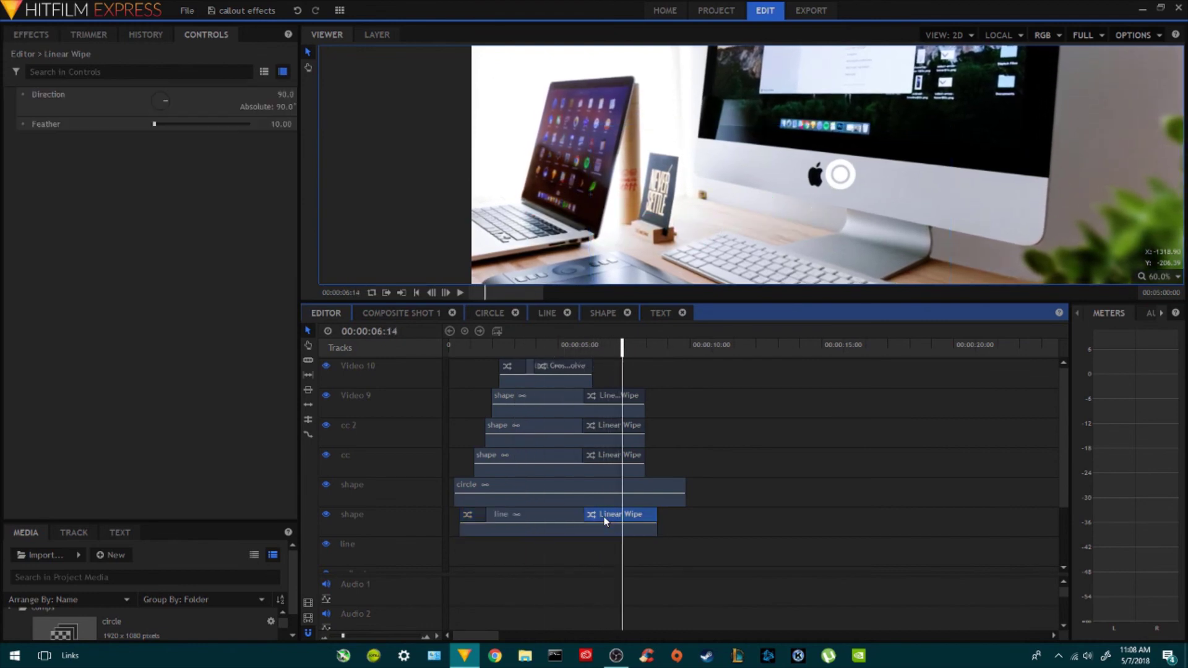
pyautogui.click(292, 123)
pyautogui.moveTo(606, 347)
pyautogui.mouseDown()
pyautogui.moveTo(583, 347)
pyautogui.moveTo(625, 347)
pyautogui.mouseUp()
# - Add a Cross Dissolve to the end of the circle clip and trim the clip to end at about 8.3 seconds
pyautogui.click(659, 488)
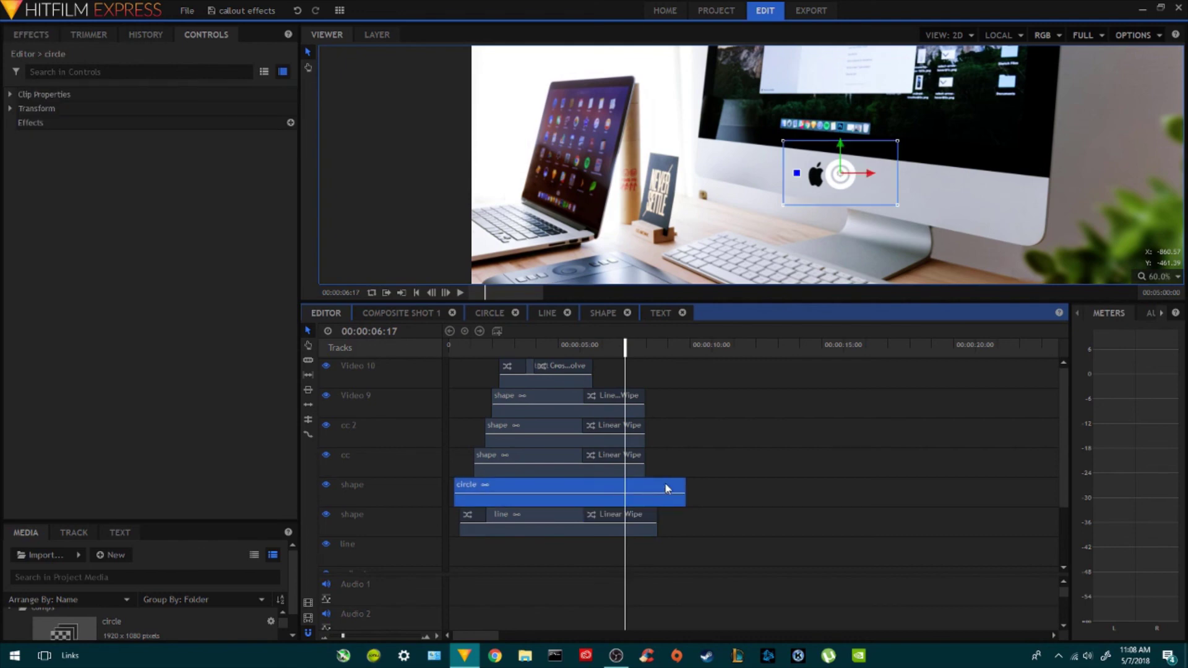
pyautogui.click(32, 36)
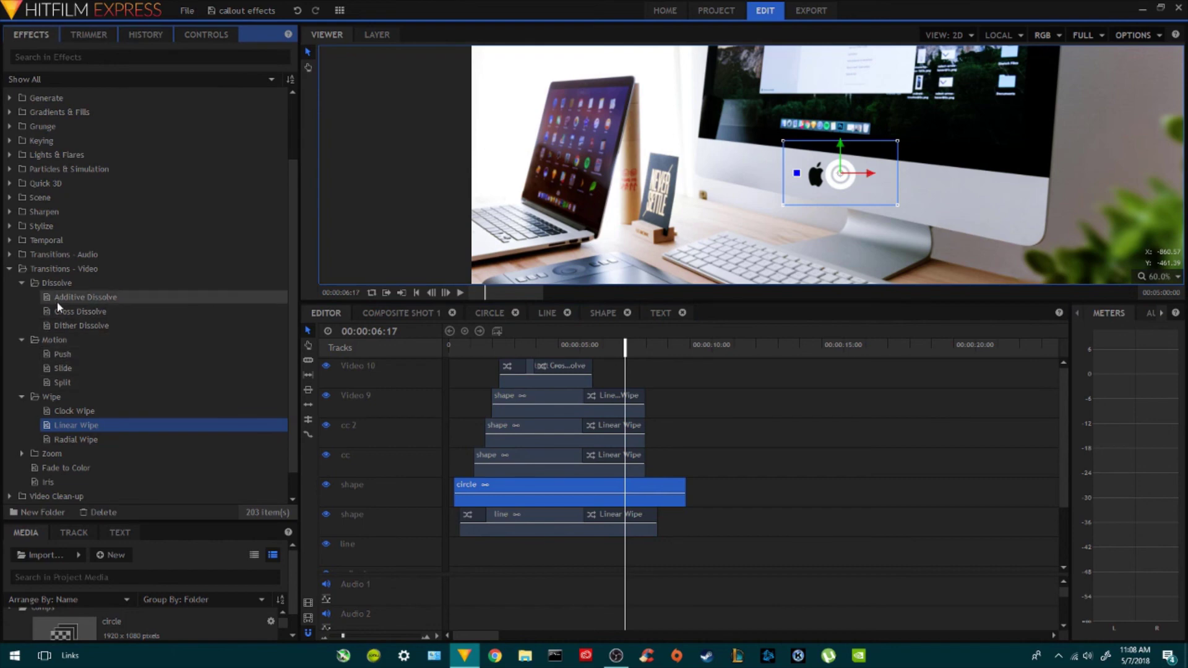
pyautogui.moveTo(58, 307); pyautogui.dragTo(677, 493)
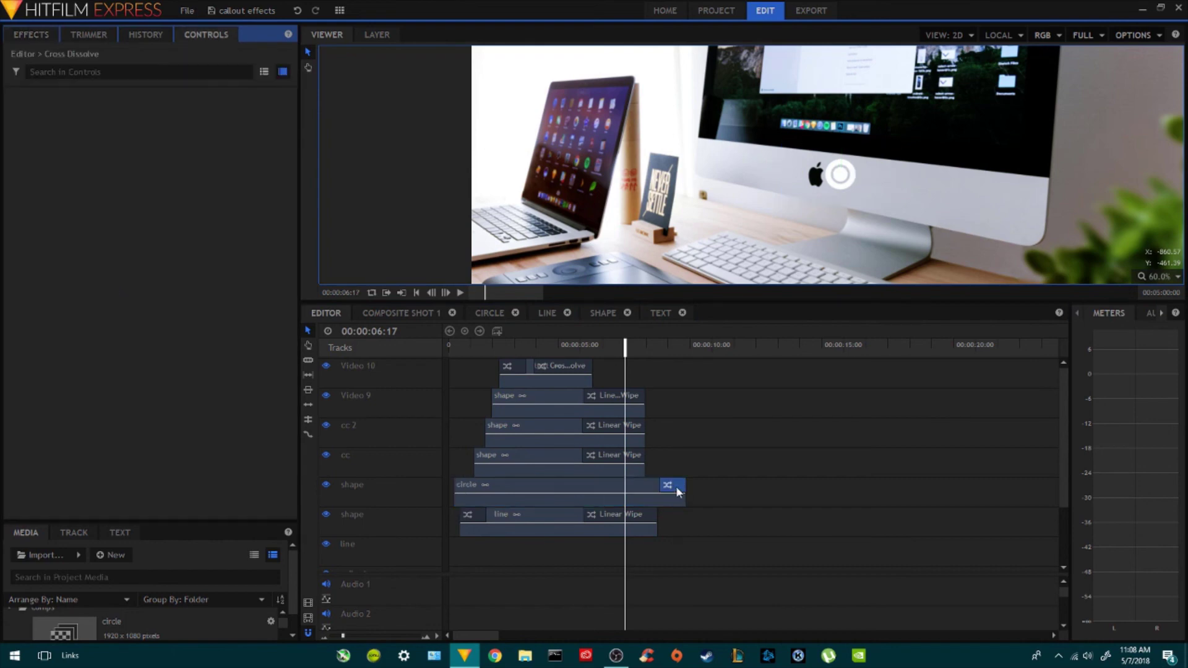
pyautogui.click(668, 487)
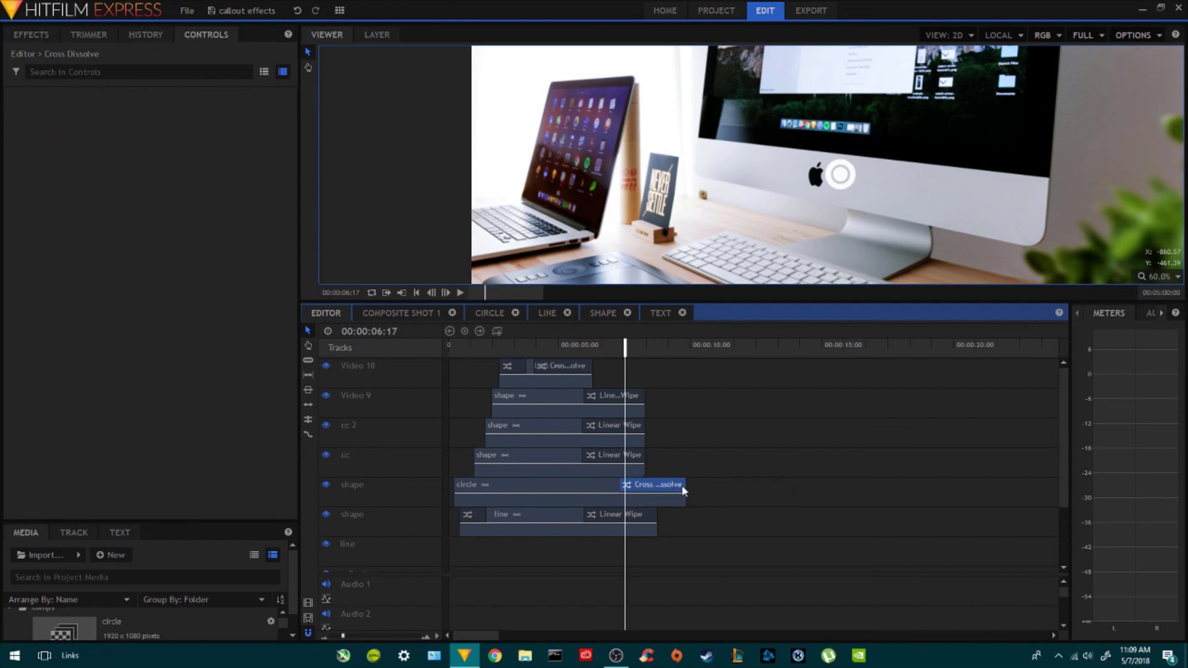
pyautogui.moveTo(593, 350); pyautogui.dragTo(645, 353)
pyautogui.moveTo(686, 485); pyautogui.dragTo(673, 497)
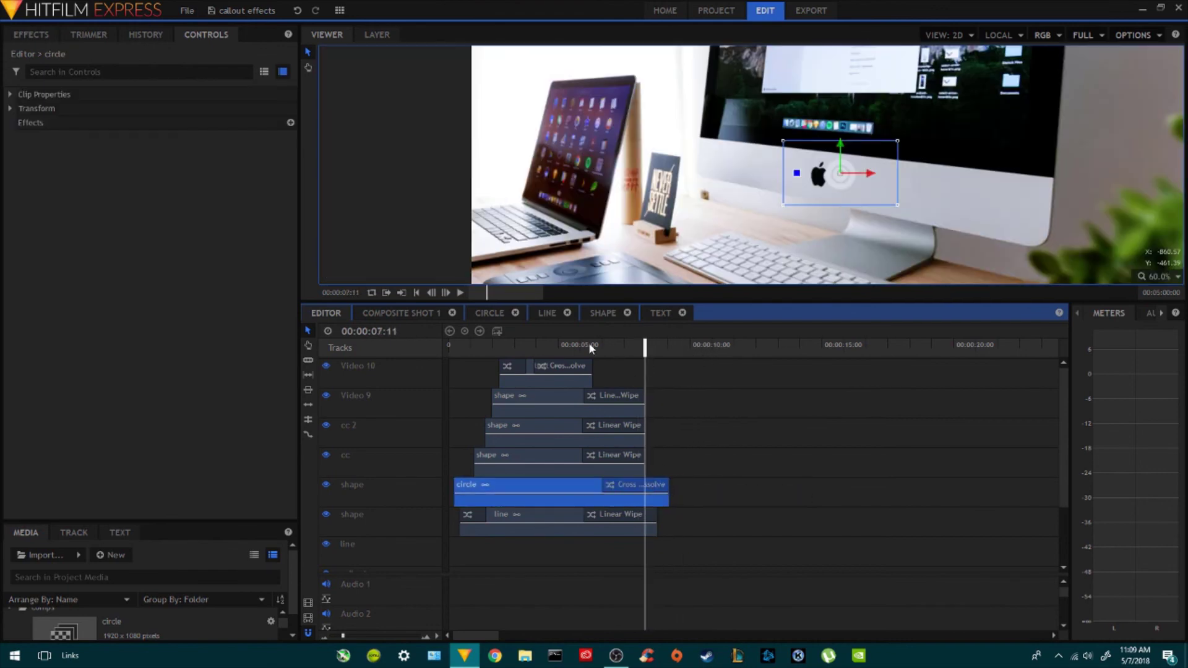
# - Play the callout's ending from about 4.6 seconds with a larger viewer, and scrub back through the animation to 00:00:00:16
pyautogui.click(570, 345)
pyautogui.press('space')
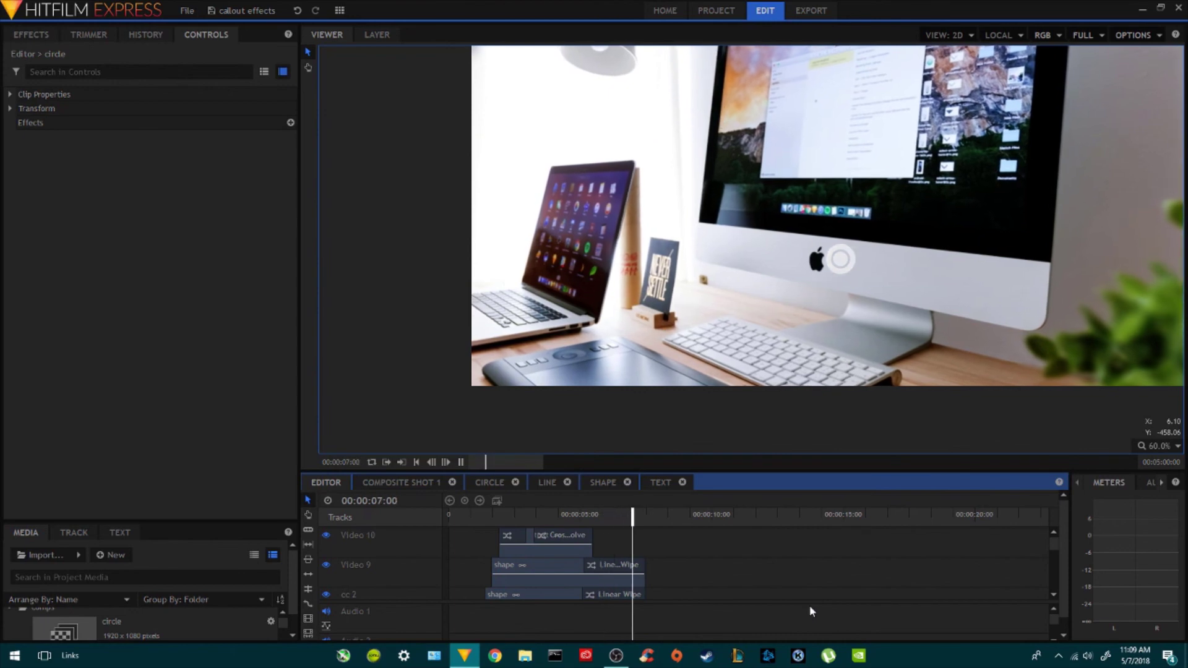
pyautogui.press('space')
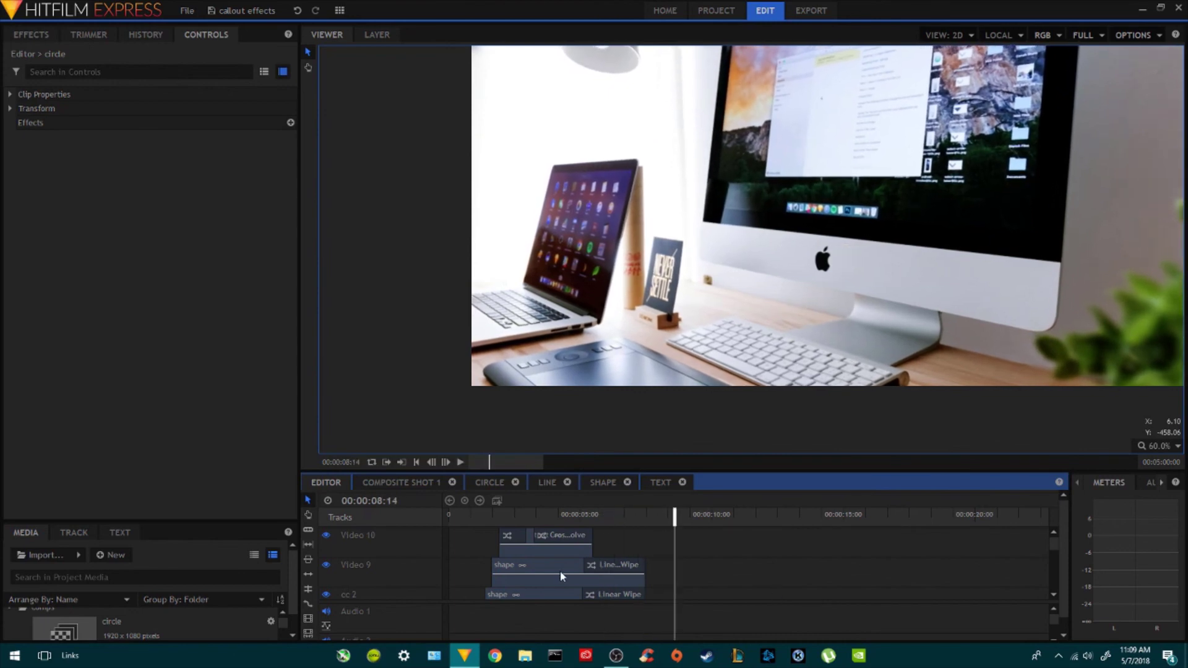
pyautogui.click(580, 516)
pyautogui.moveTo(744, 469); pyautogui.dragTo(740, 358)
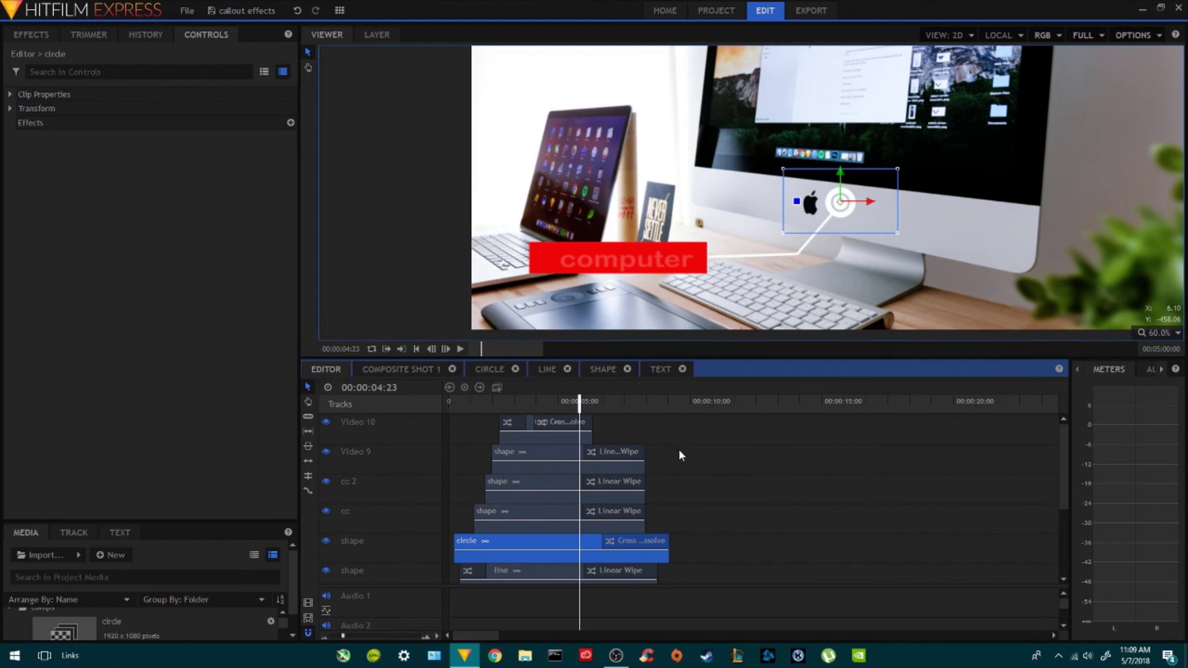
pyautogui.moveTo(579, 401); pyautogui.dragTo(467, 401)
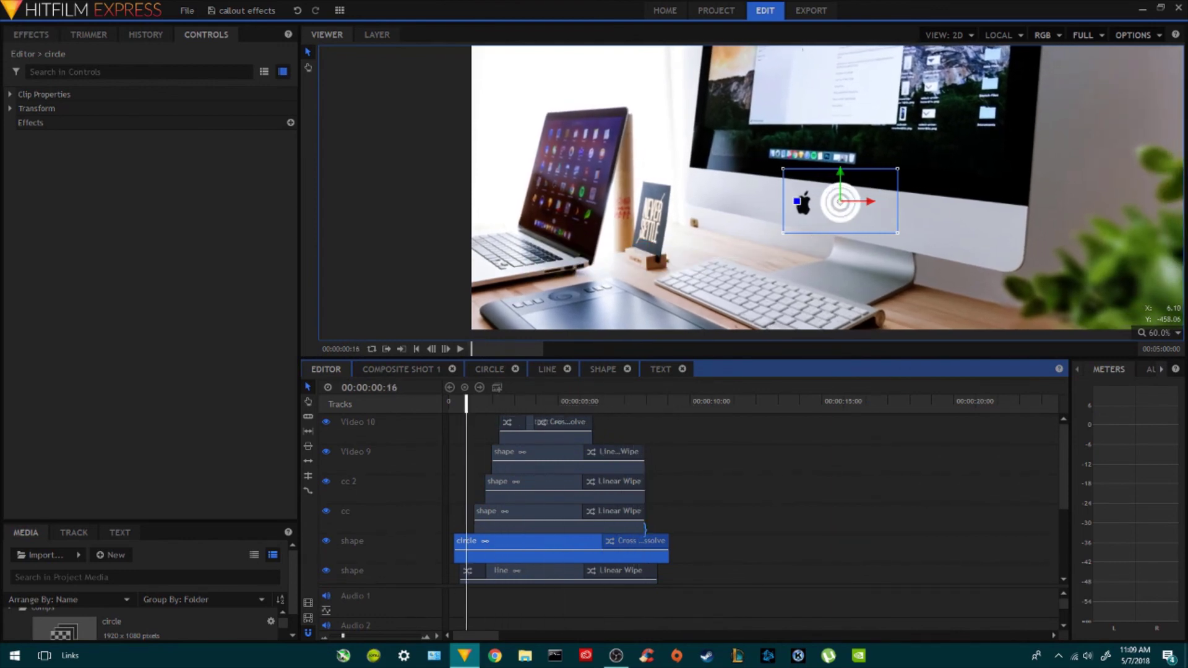